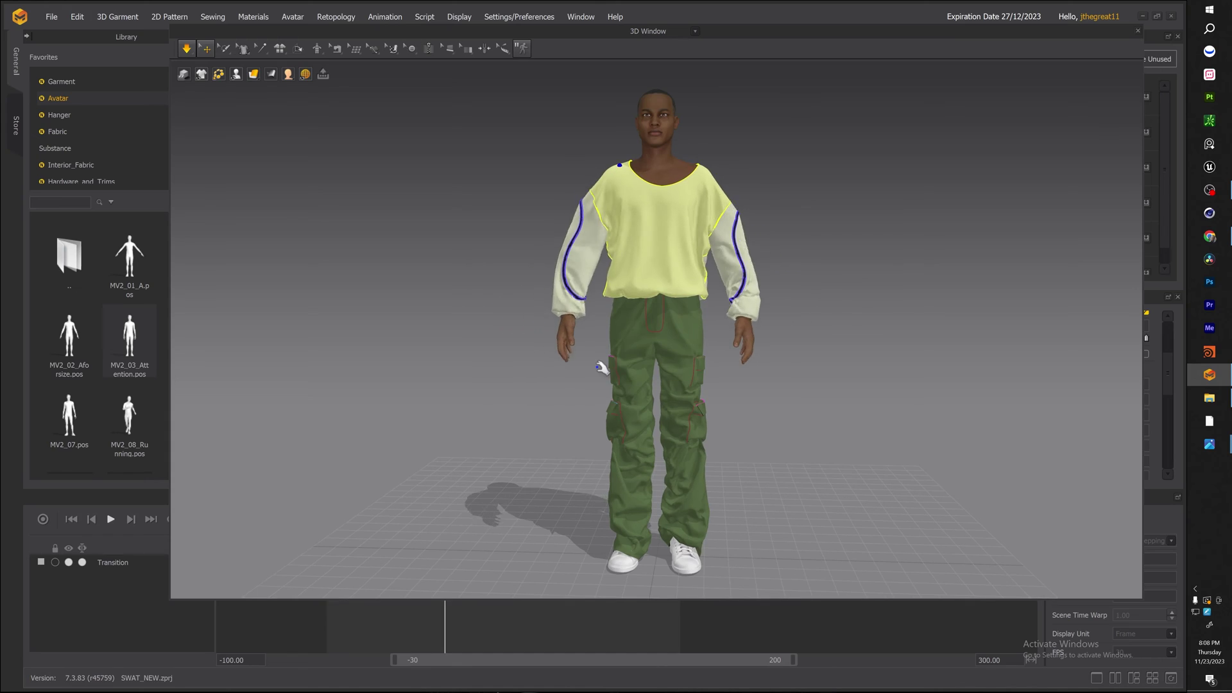
Load the MV2_07.pos avatar pose, followed by MV2_08_Running.pos, with Pose Only and Align Bottom to Ground enabled.
{"action": "double_click", "coordinate": [68, 421]}
{"action": "left_click", "coordinate": [586, 368]}
{"action": "double_click", "coordinate": [129, 420]}
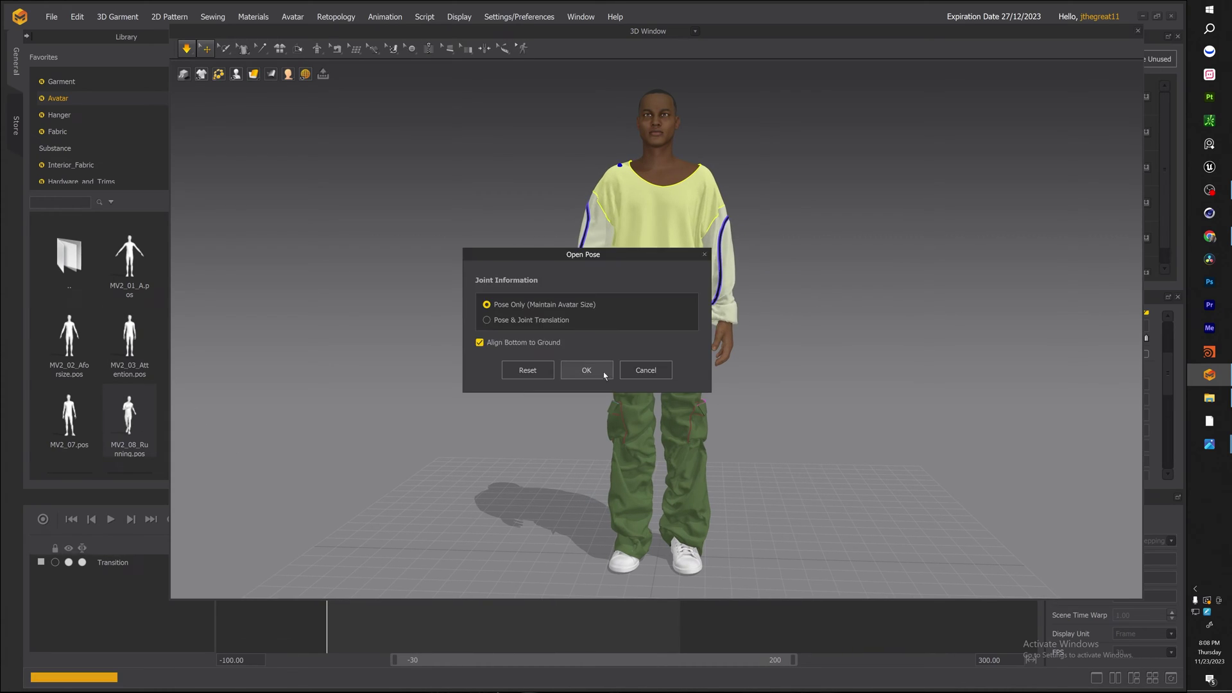
{"action": "left_click", "coordinate": [601, 373]}
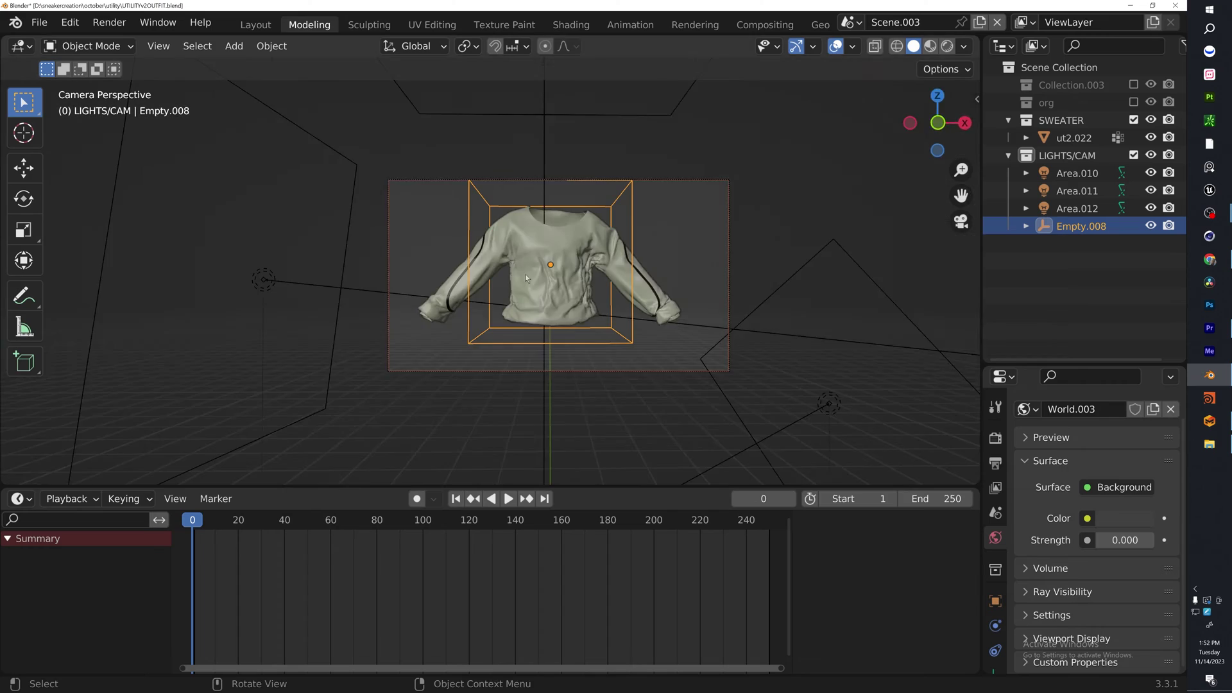
Switch to the Blender sweater scene, show the transform values of Empty.008 and insert a keyframe at frame 250.
{"action": "key", "text": "n"}
{"action": "key", "text": "shift+Right"}
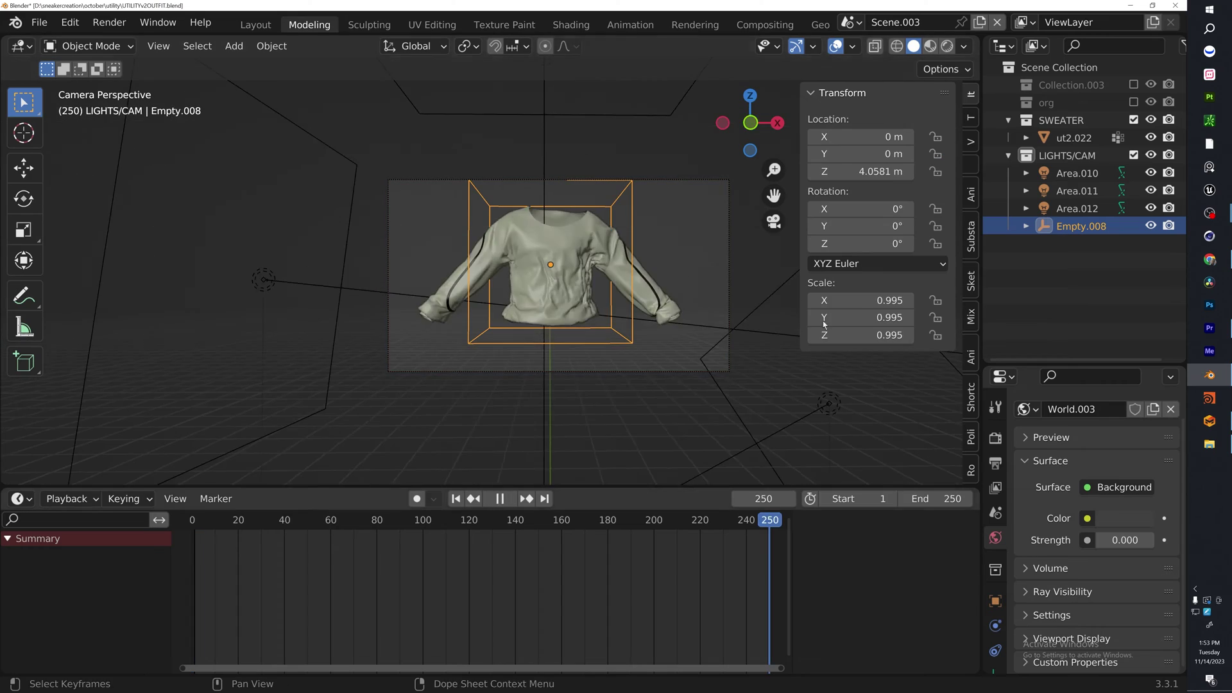
{"action": "key", "text": "i"}
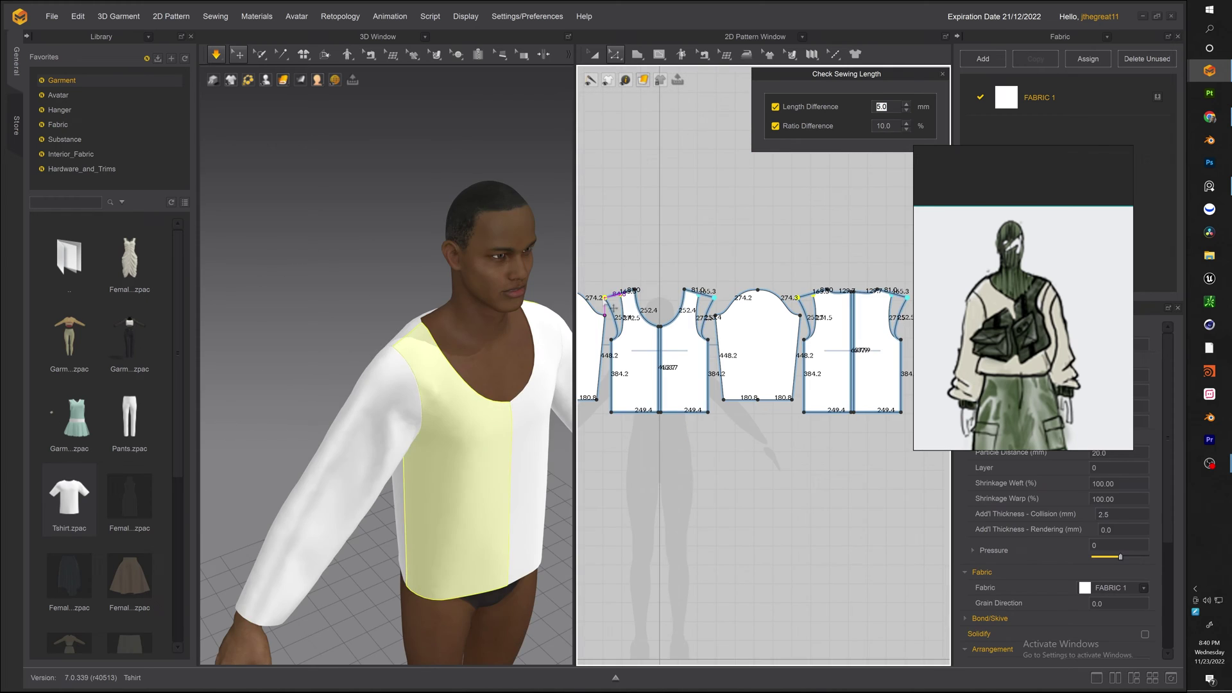
{"action": "middle_click_drag", "start_coordinate": [669, 224], "coordinate": [707, 233]}
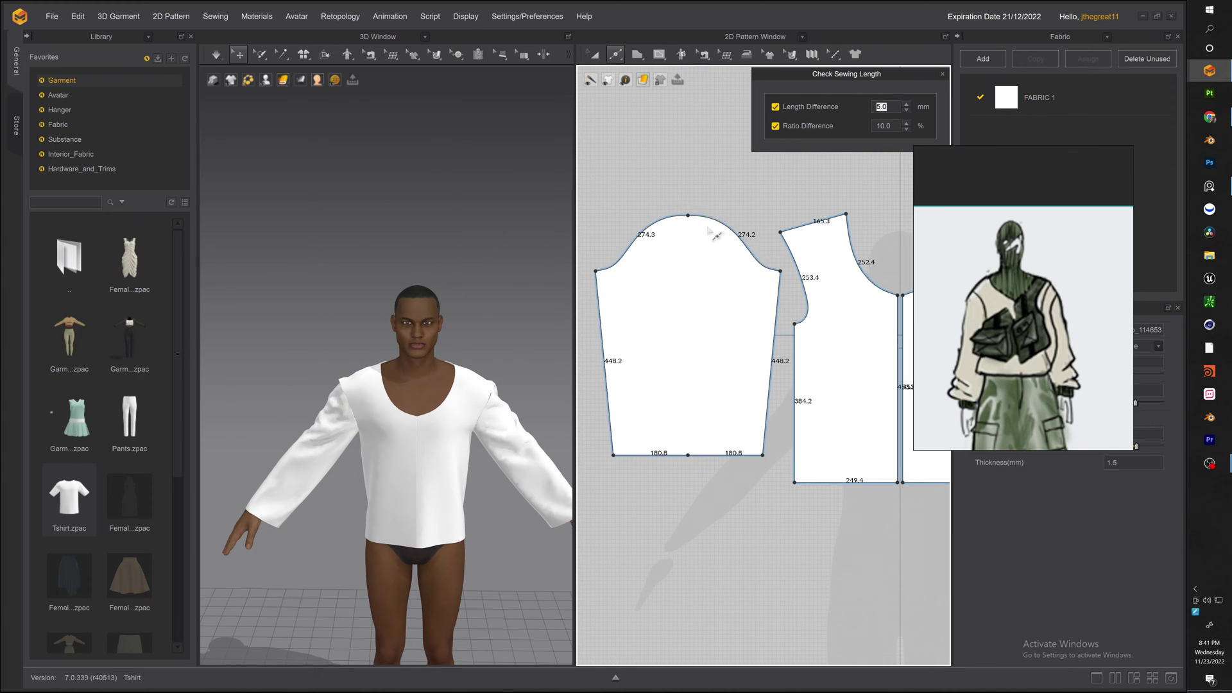
{"action": "left_click", "coordinate": [709, 220]}
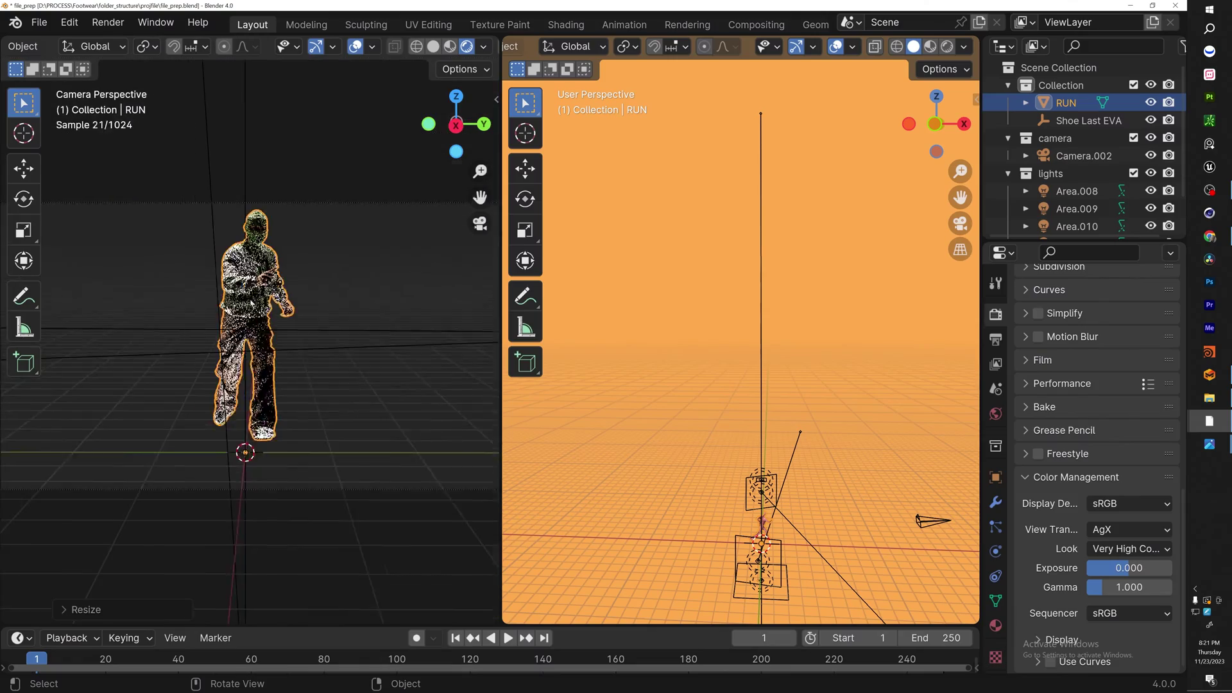
Switch to the Blender render scene, add a plane under the RUN figure and scale it up about 4.9 times.
{"action": "key", "text": "shift+a"}
{"action": "left_click", "coordinate": [443, 45]}
{"action": "key", "text": "s"}
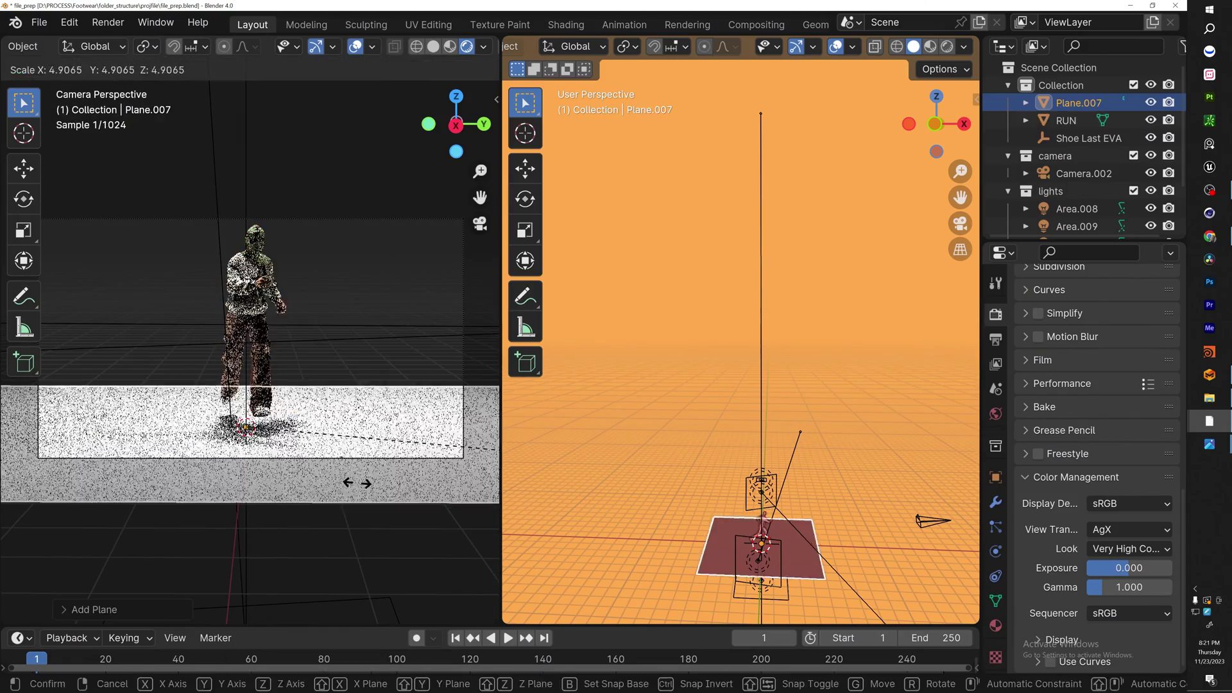
{"action": "left_click", "coordinate": [357, 483]}
Rescale the RUN figure and adjust its height along the Z axis relative to the ground plane.
{"action": "left_click", "coordinate": [253, 289]}
{"action": "key", "text": "s"}
{"action": "left_click", "coordinate": [334, 385]}
{"action": "key", "text": "g"}
{"action": "key", "text": "z"}
{"action": "left_click", "coordinate": [334, 384]}
Enlarge the ground plane by a factor of about 12.3 so it fills the lower part of the camera frame.
{"action": "left_click", "coordinate": [916, 521]}
{"action": "scroll", "coordinate": [293, 407], "scroll_direction": "down", "scroll_amount": 3}
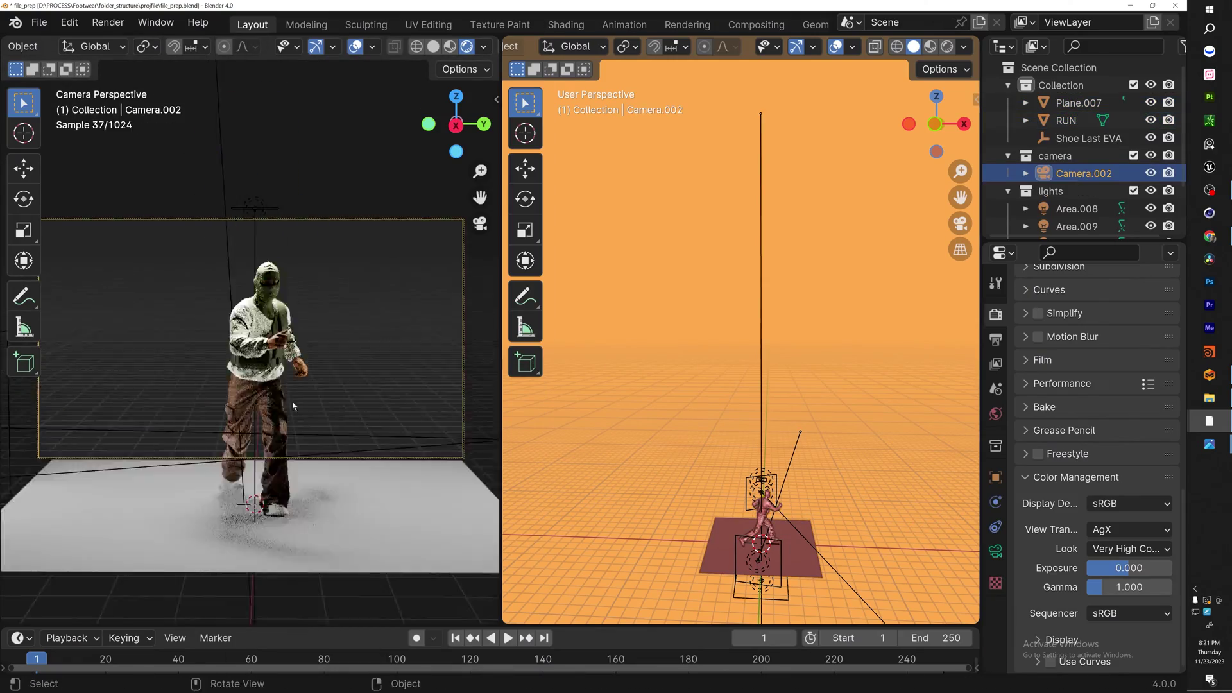
{"action": "left_click", "coordinate": [279, 404]}
{"action": "scroll", "coordinate": [292, 407], "scroll_direction": "down", "scroll_amount": 2}
{"action": "middle_click_drag", "start_coordinate": [293, 407], "coordinate": [309, 352], "text": "shift"}
{"action": "left_click", "coordinate": [337, 420]}
{"action": "key", "text": "s"}
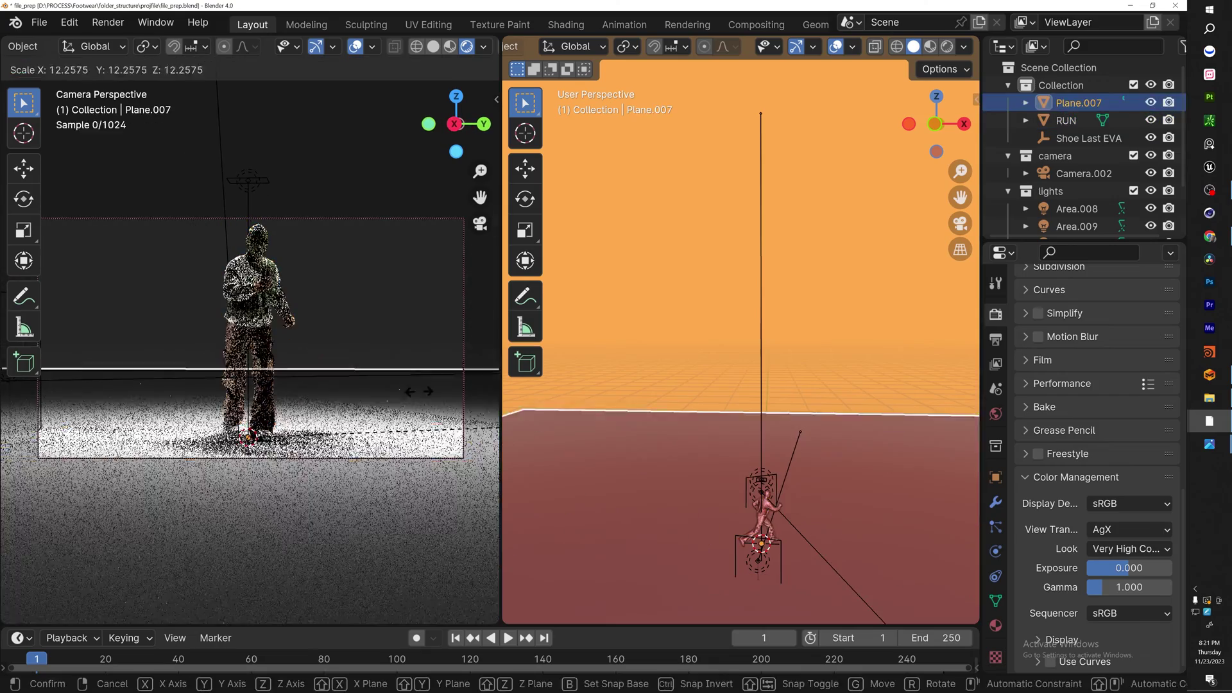
{"action": "left_click", "coordinate": [404, 392]}
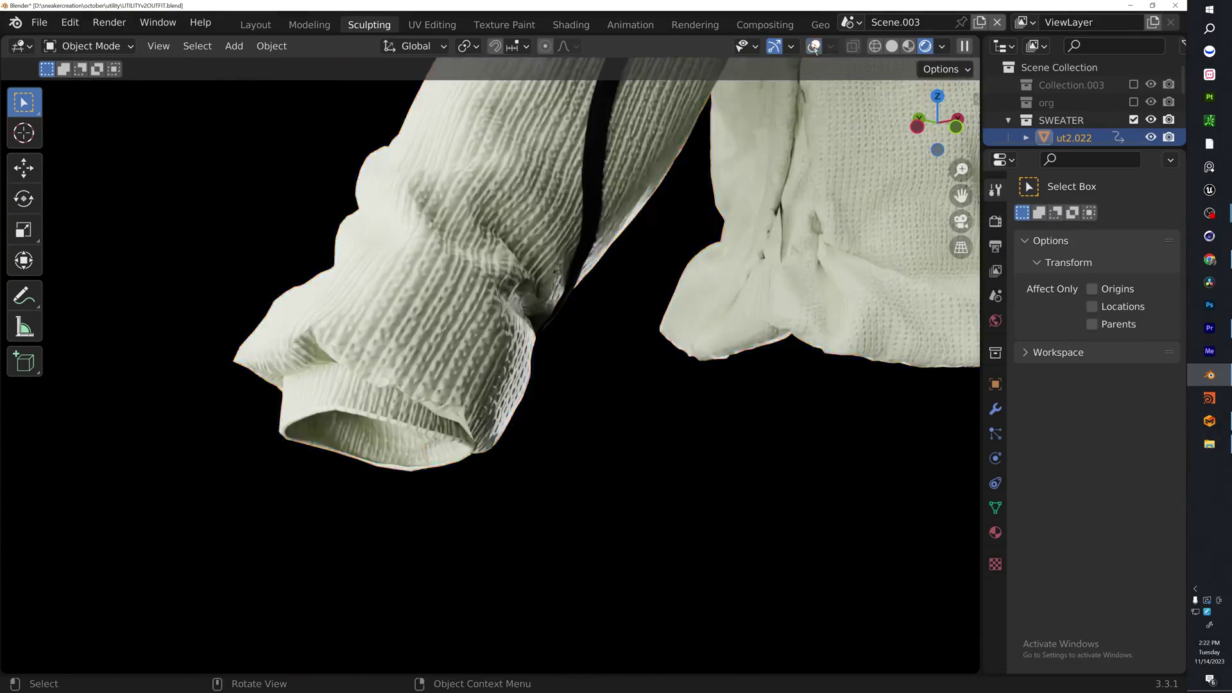
{"action": "middle_click_drag", "start_coordinate": [629, 302], "coordinate": [722, 328]}
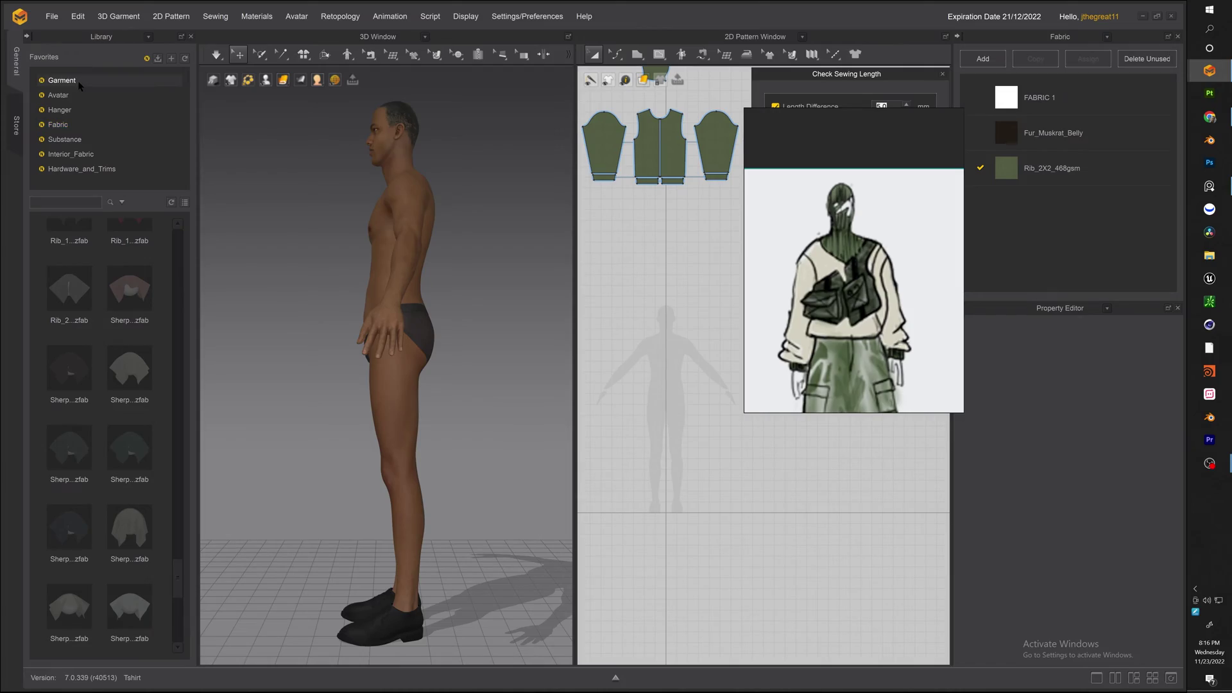
Switch to Marvelous Designer and open Tshirt.zpac from the garment library with load type Open, without saving the current file.
{"action": "left_click", "coordinate": [78, 84]}
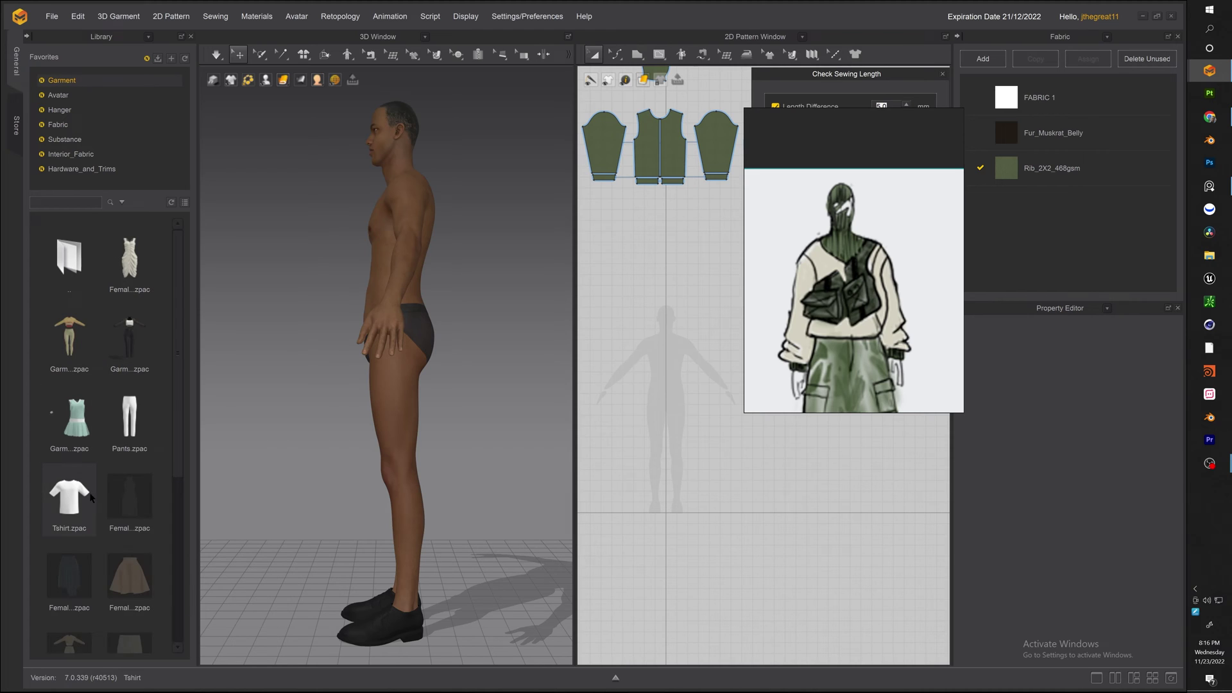
{"action": "mouse_move", "coordinate": [73, 500]}
{"action": "left_click_drag", "start_coordinate": [72, 499], "coordinate": [428, 220]}
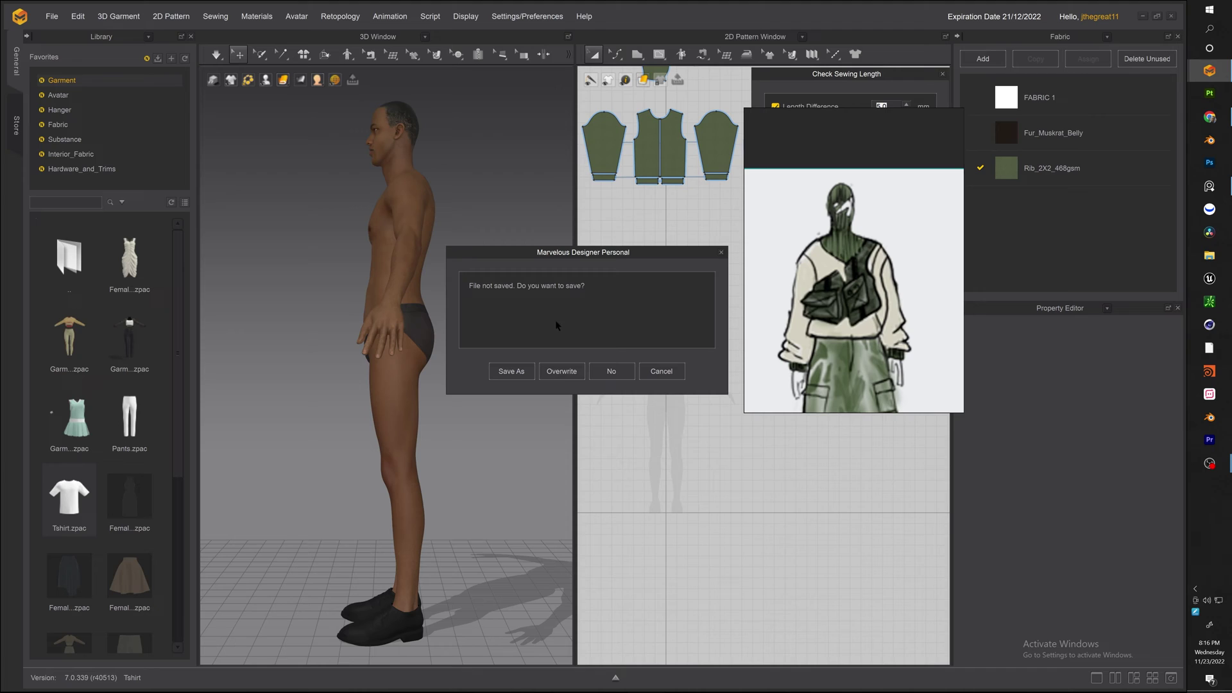
{"action": "left_click", "coordinate": [606, 370]}
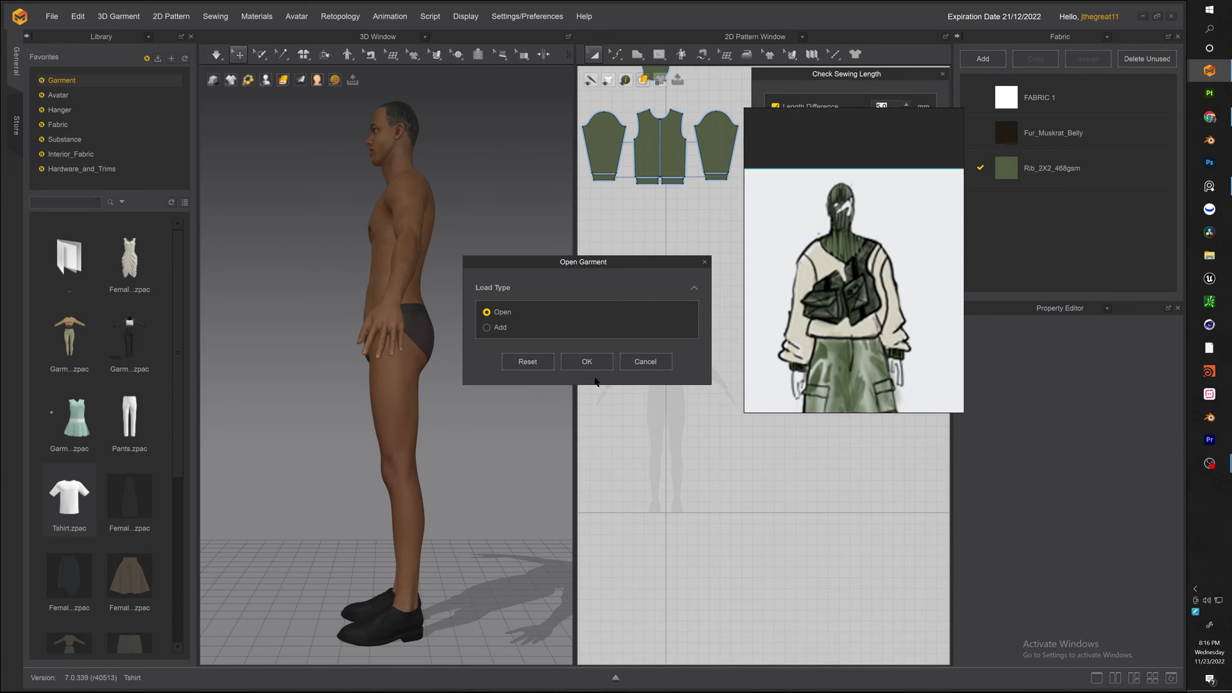
{"action": "left_click", "coordinate": [595, 364]}
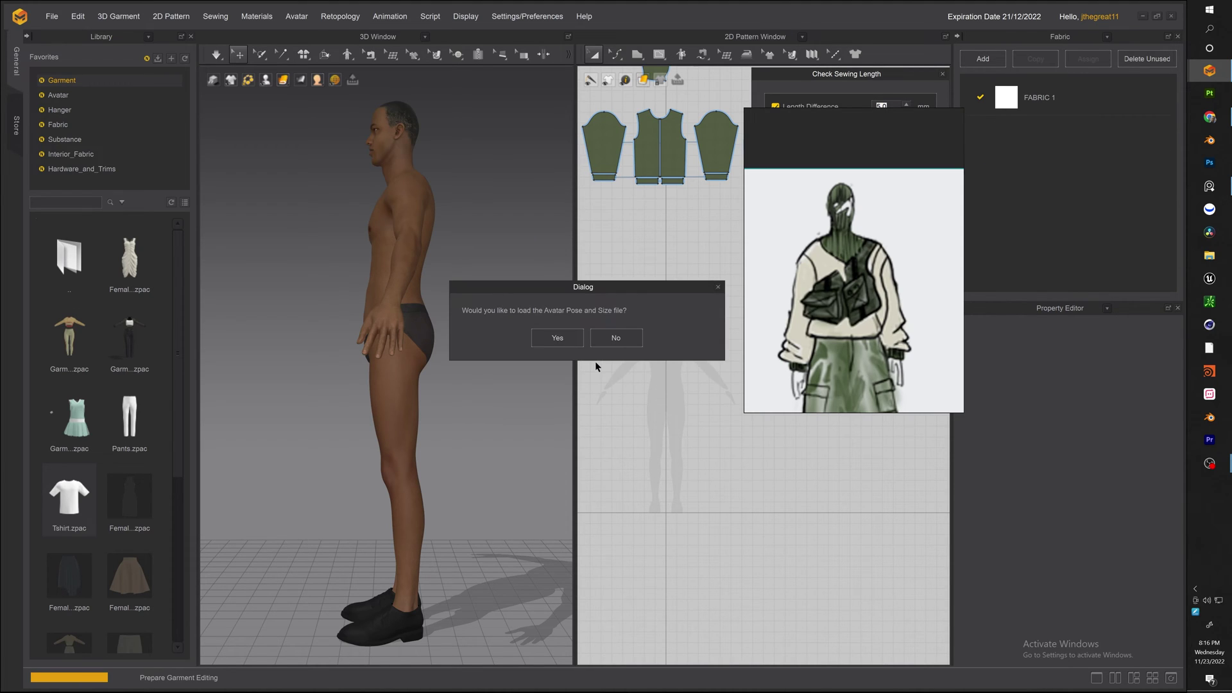
{"action": "left_click", "coordinate": [592, 333]}
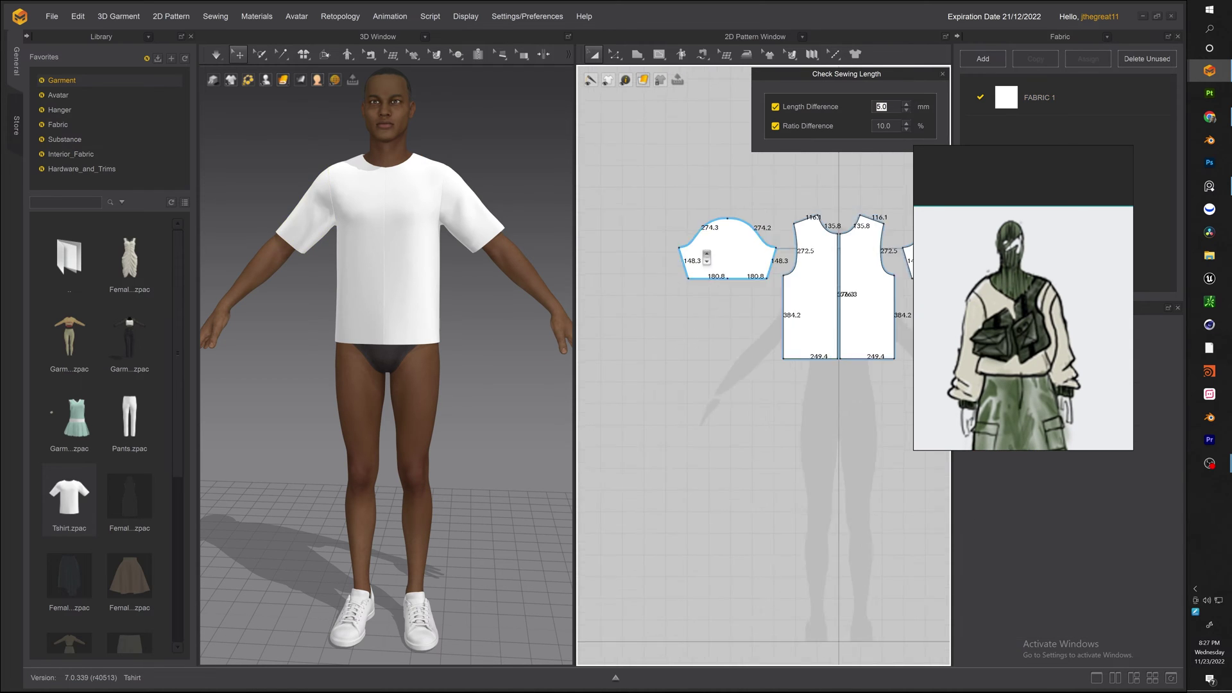
Lengthen the T-shirt sleeve pattern by moving its whole hem edge down until the side edges measure about 448 mm.
{"action": "scroll", "coordinate": [707, 258], "scroll_direction": "up", "scroll_amount": 2}
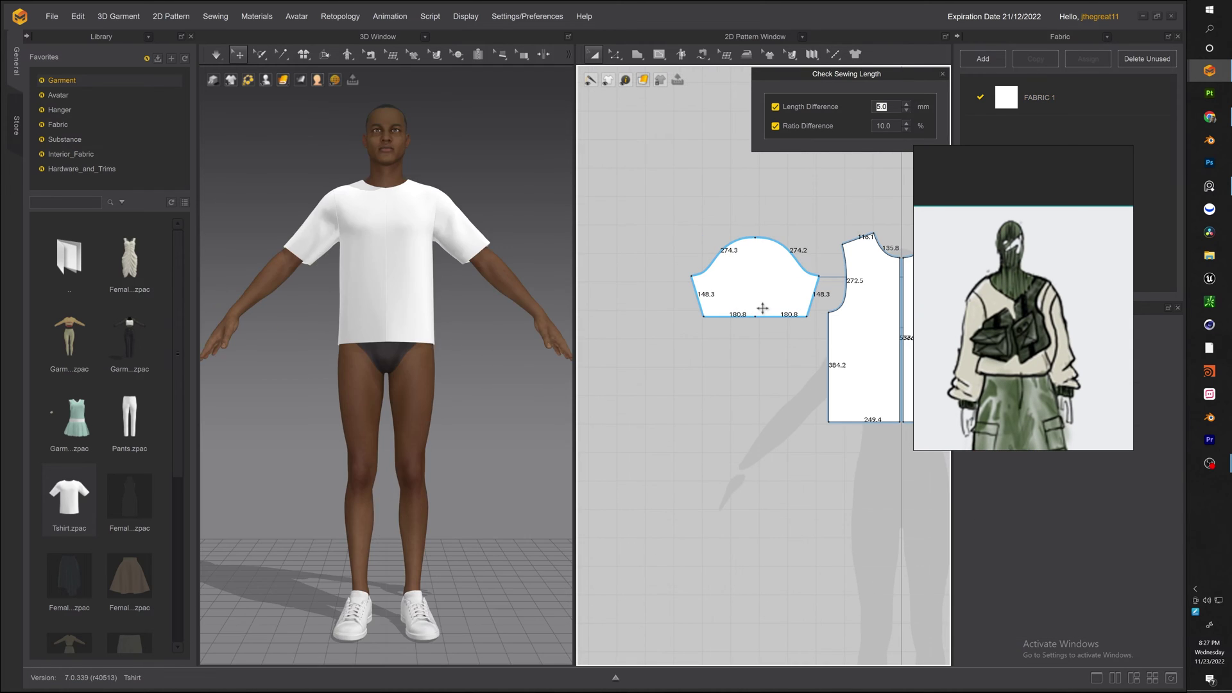
{"action": "right_click_drag", "start_coordinate": [385, 321], "coordinate": [468, 321]}
{"action": "left_click", "coordinate": [768, 315]}
{"action": "key", "text": "2"}
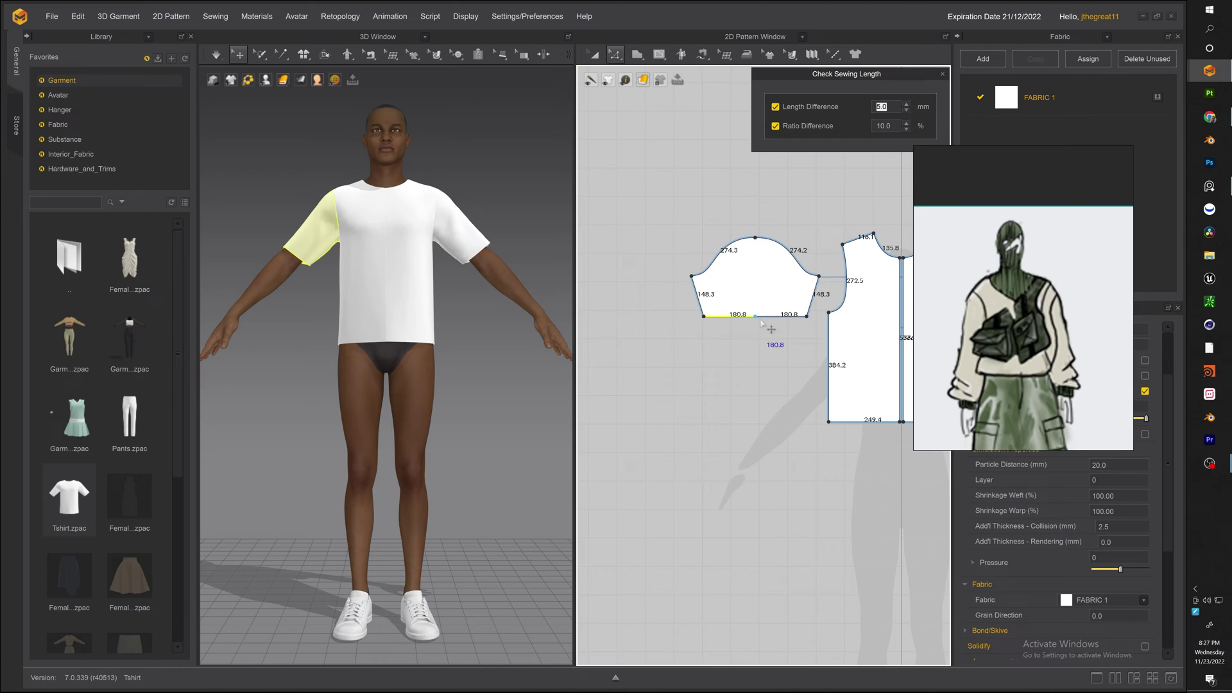
{"action": "left_click_drag", "start_coordinate": [761, 321], "coordinate": [762, 333]}
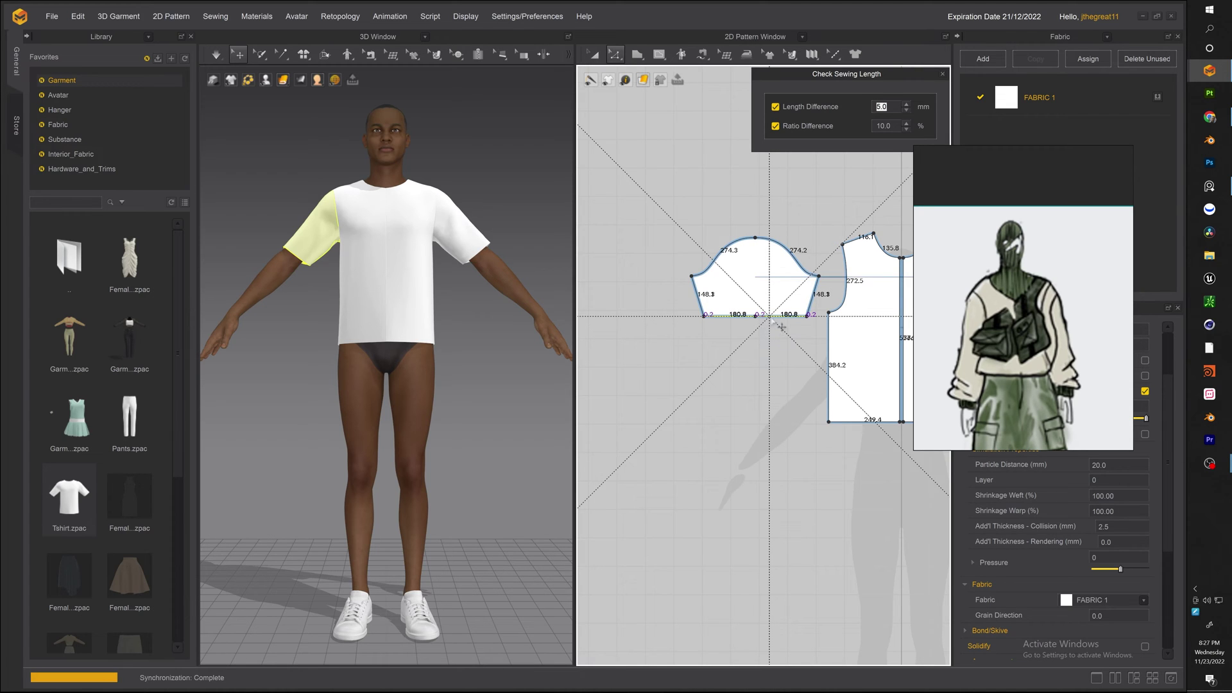
{"action": "key", "text": "ctrl+z"}
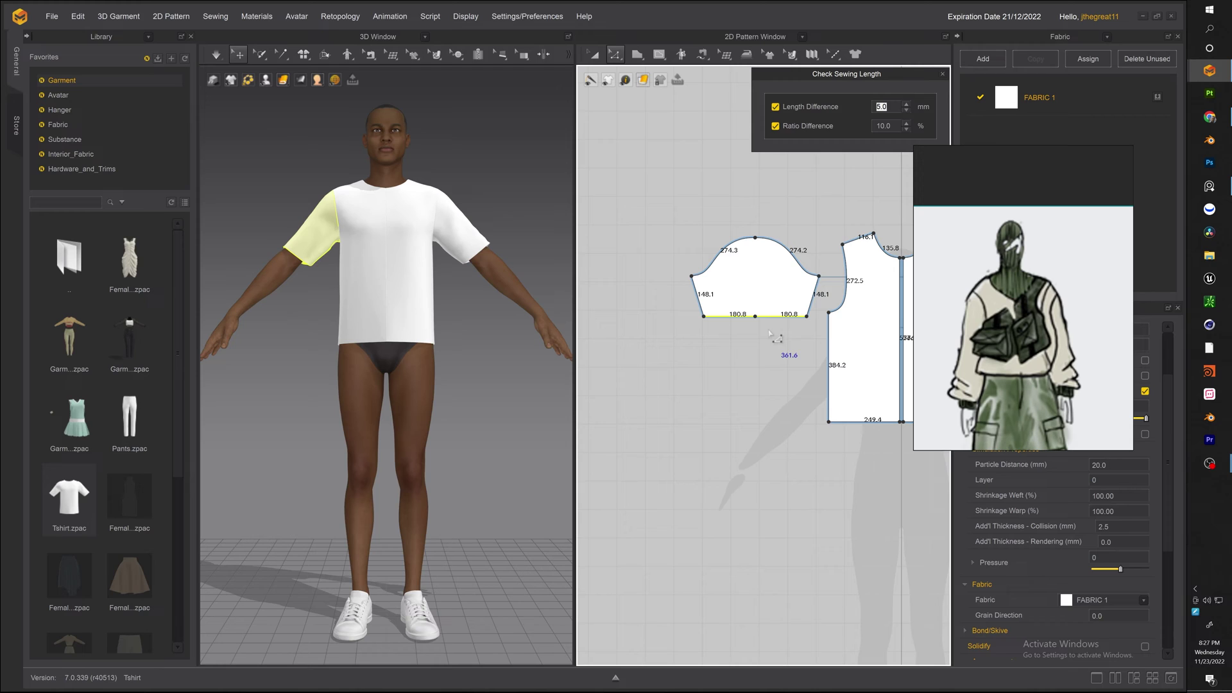
{"action": "left_click_drag", "start_coordinate": [775, 321], "coordinate": [778, 407]}
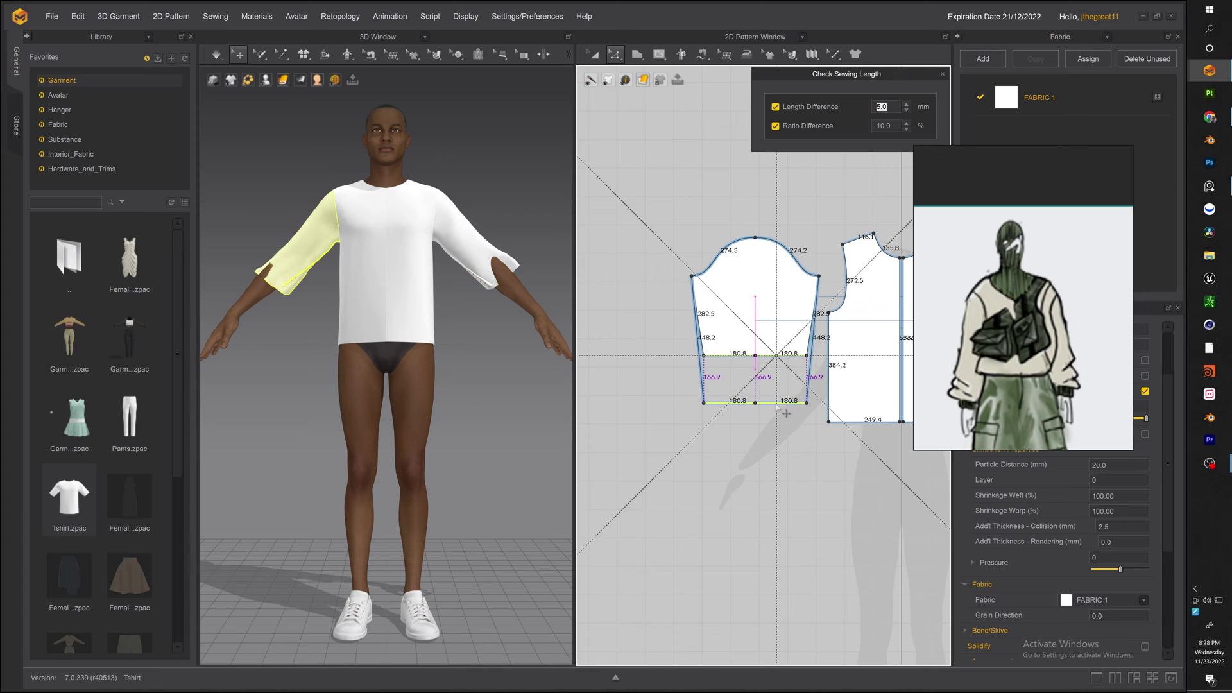
Simulate the garment and pull the lengthened sleeve into place around the avatar's forearm.
{"action": "key", "text": "space"}
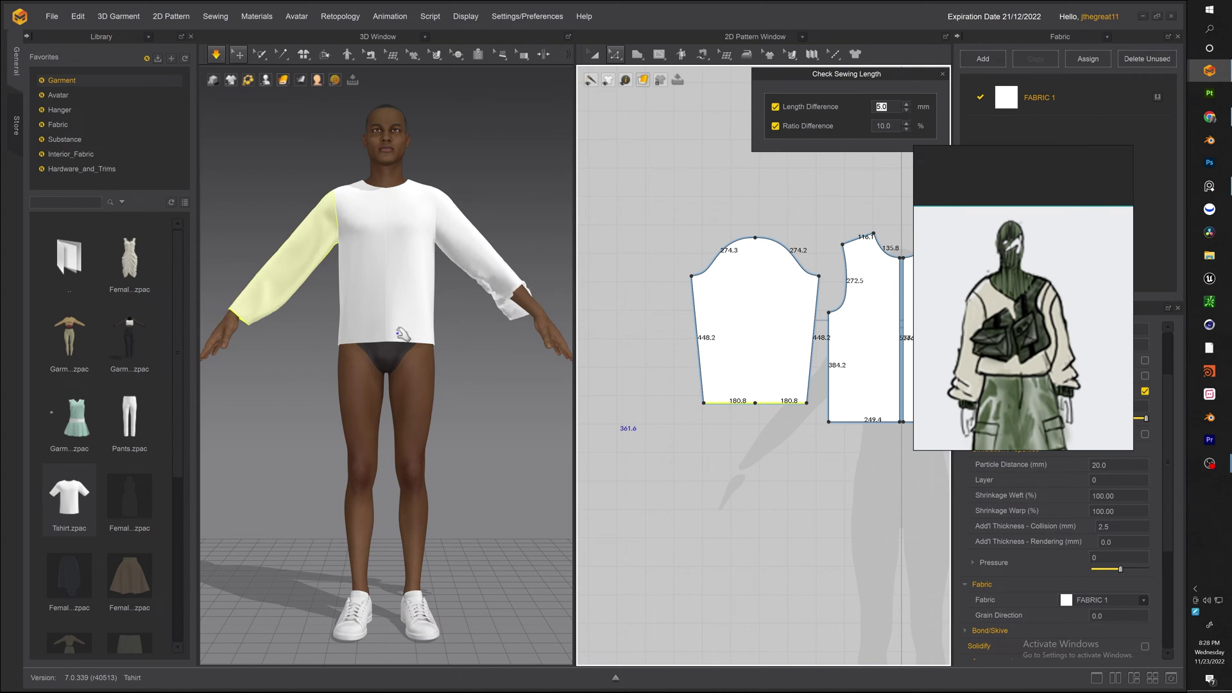
{"action": "right_click_drag", "start_coordinate": [473, 324], "coordinate": [423, 318]}
{"action": "left_click", "coordinate": [359, 301]}
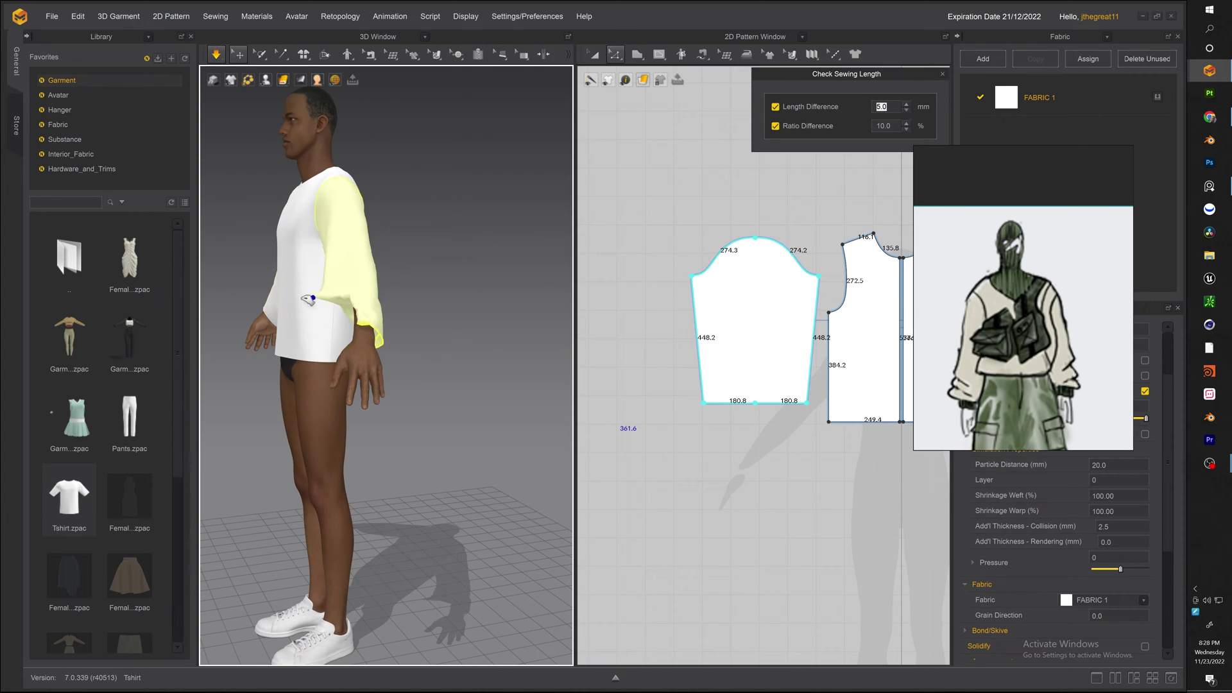
{"action": "left_click_drag", "start_coordinate": [350, 300], "coordinate": [324, 315]}
{"action": "right_click_drag", "start_coordinate": [350, 318], "coordinate": [416, 313]}
{"action": "left_click_drag", "start_coordinate": [356, 317], "coordinate": [308, 412]}
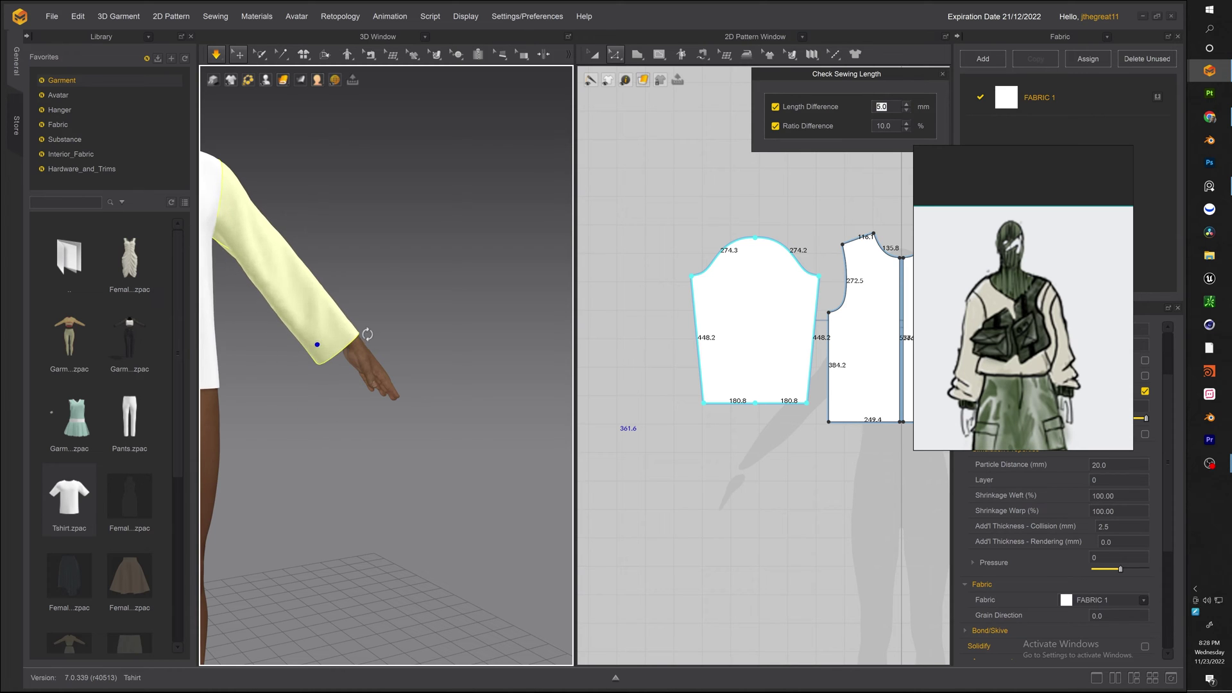
{"action": "scroll", "coordinate": [349, 341], "scroll_direction": "down", "scroll_amount": 5}
Widen and deepen the front bodice neckline and bend its edges outward into a rounded scoop.
{"action": "scroll", "coordinate": [343, 379], "scroll_direction": "up", "scroll_amount": 3}
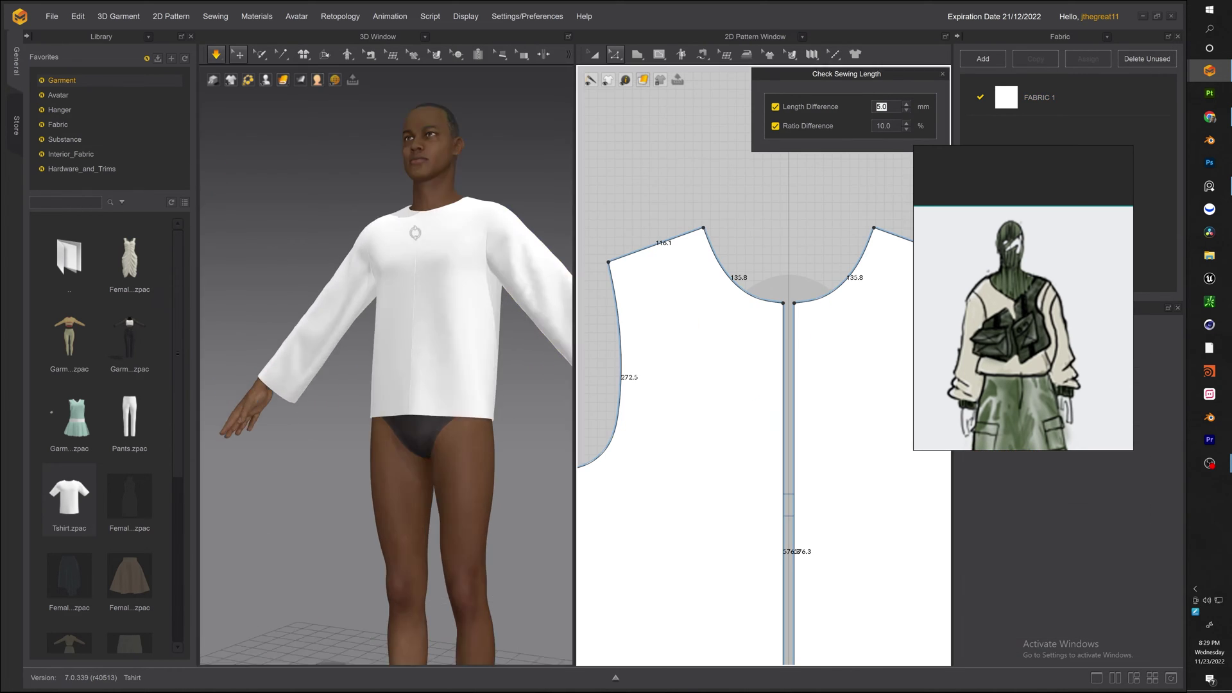
{"action": "scroll", "coordinate": [451, 248], "scroll_direction": "up", "scroll_amount": 2}
{"action": "key", "text": "2"}
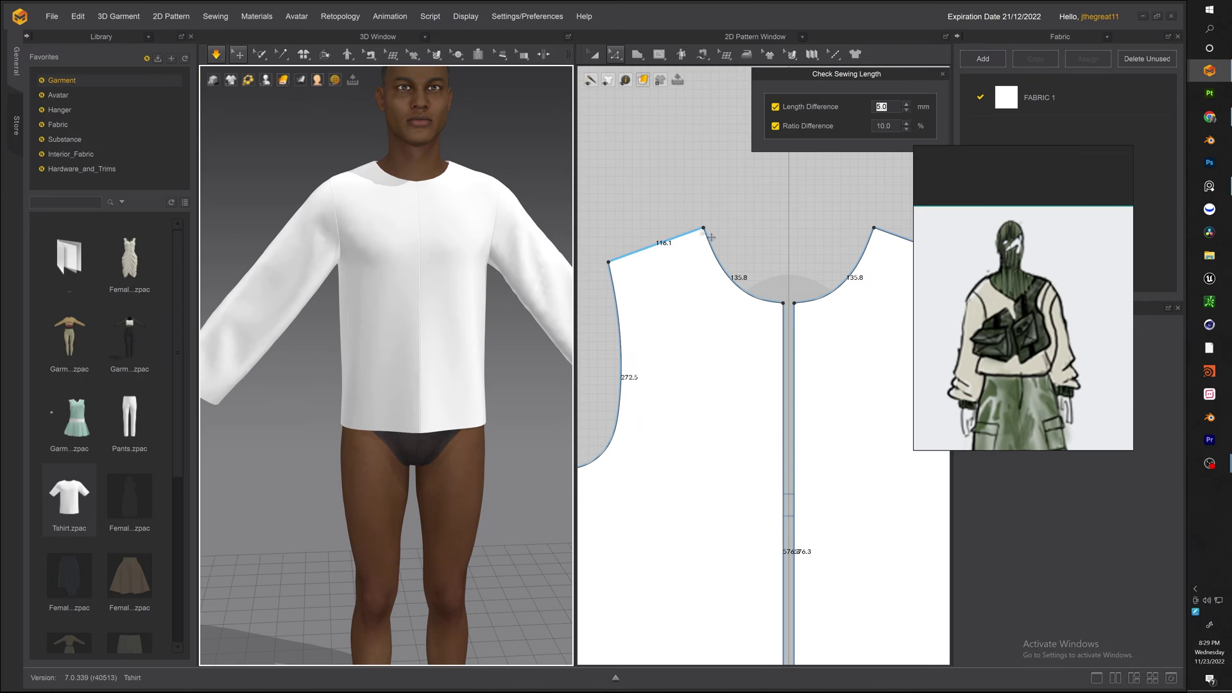
{"action": "left_click", "coordinate": [709, 238]}
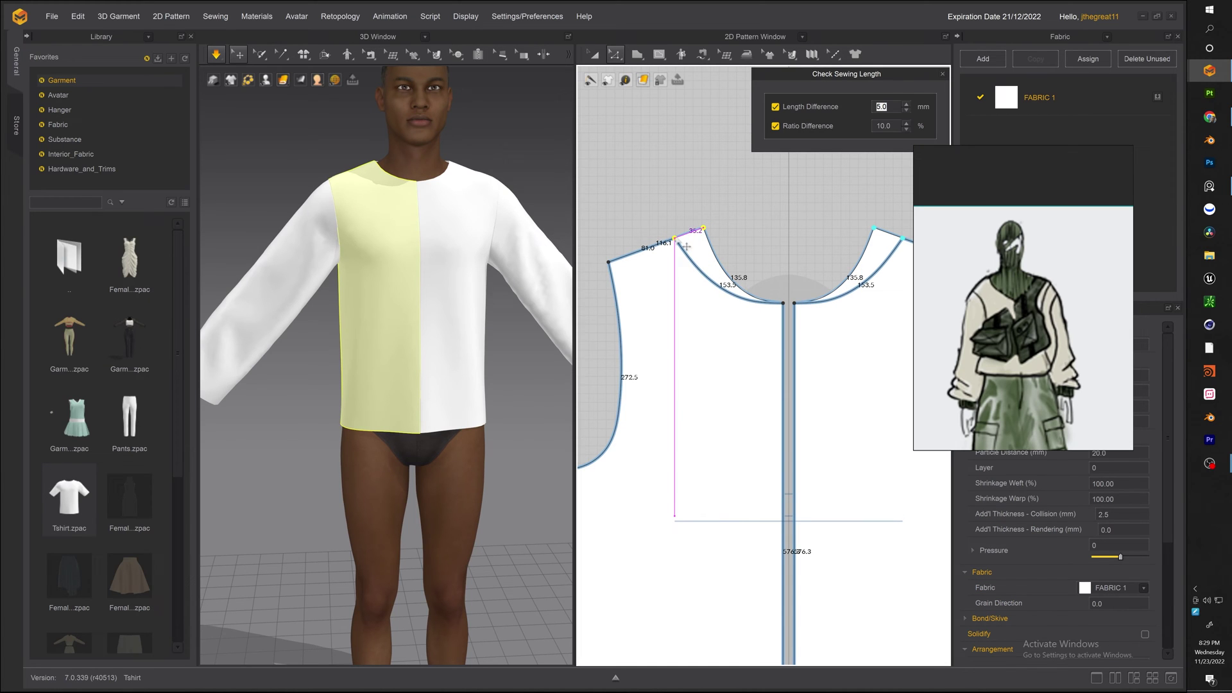
{"action": "scroll", "coordinate": [686, 246], "scroll_direction": "down", "scroll_amount": 5}
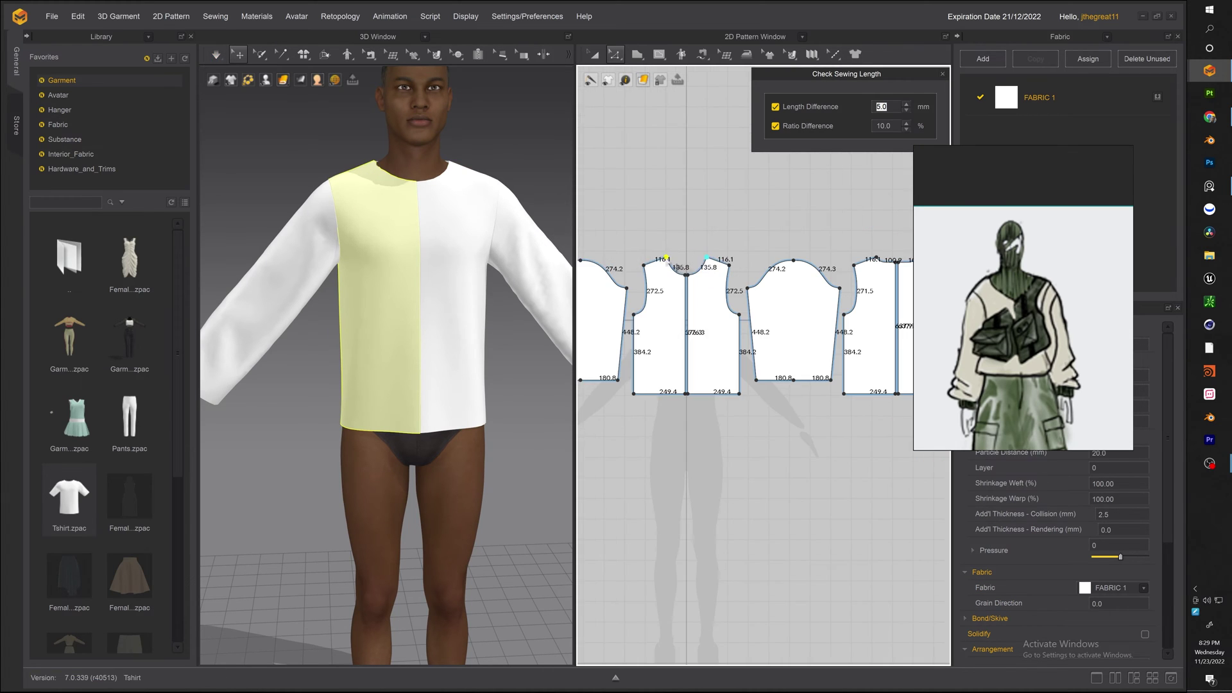
{"action": "left_click_drag", "start_coordinate": [658, 261], "coordinate": [685, 302]}
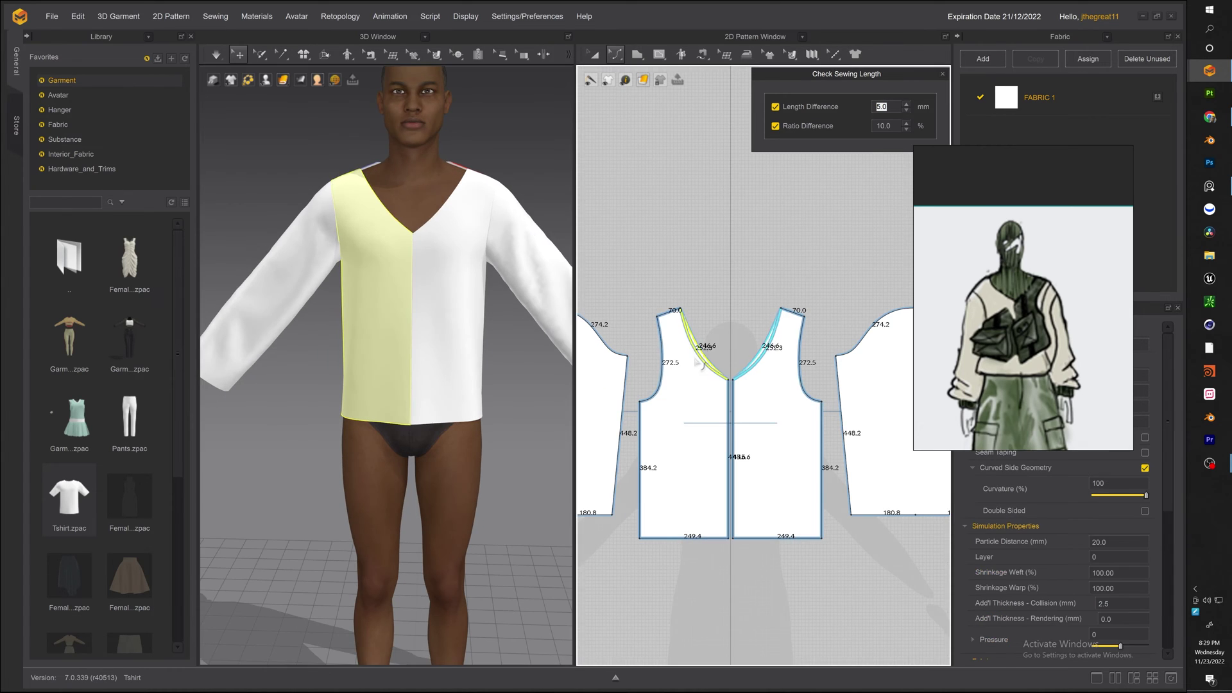
{"action": "left_click_drag", "start_coordinate": [704, 354], "coordinate": [689, 374]}
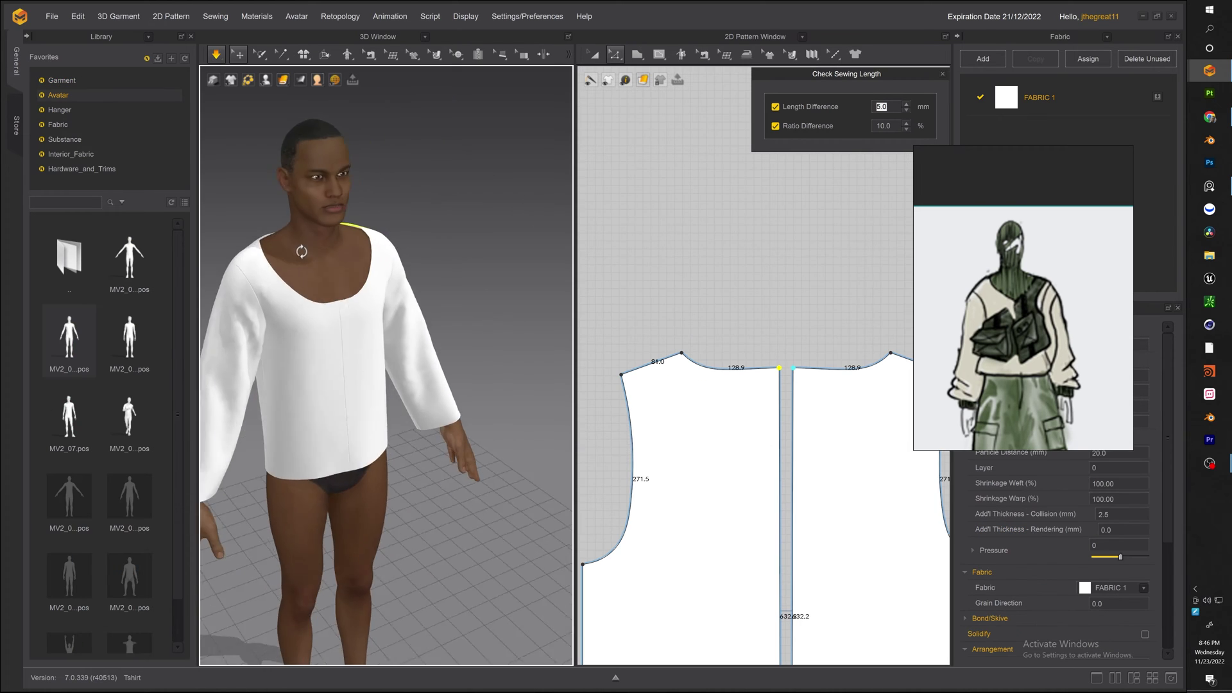
Extend the sleeve pattern further by moving its hem edge down until the side edges measure about 507 mm.
{"action": "scroll", "coordinate": [294, 229], "scroll_direction": "down", "scroll_amount": 5}
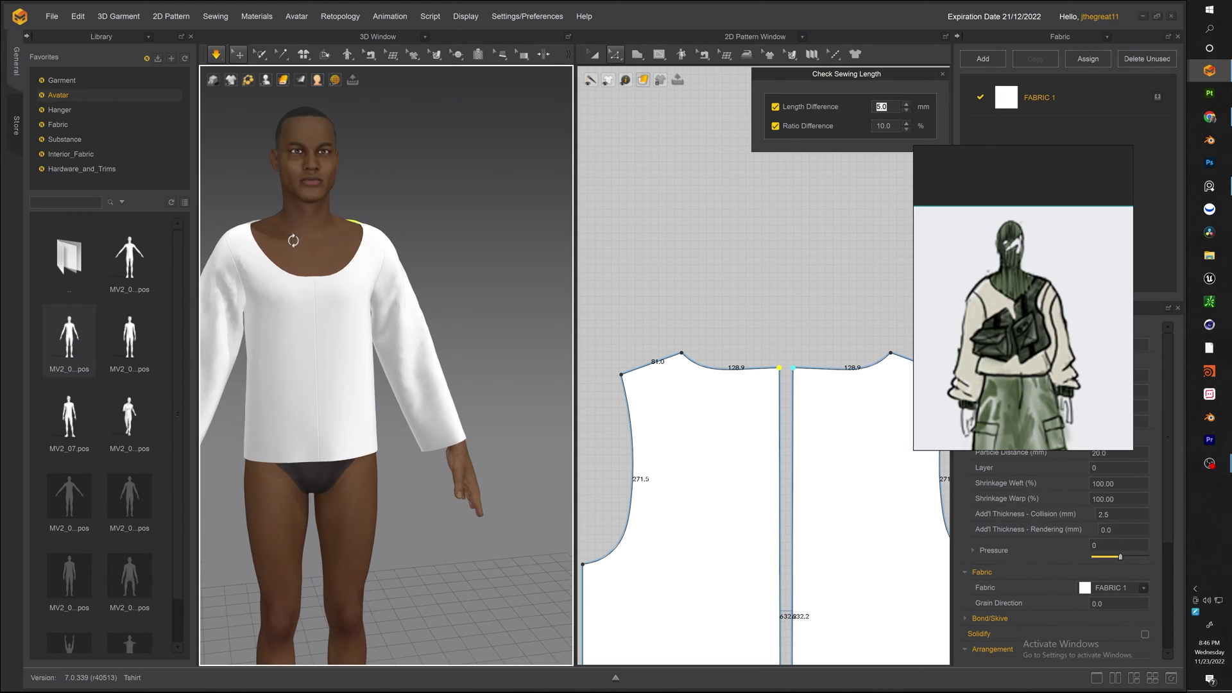
{"action": "scroll", "coordinate": [315, 186], "scroll_direction": "down", "scroll_amount": 5}
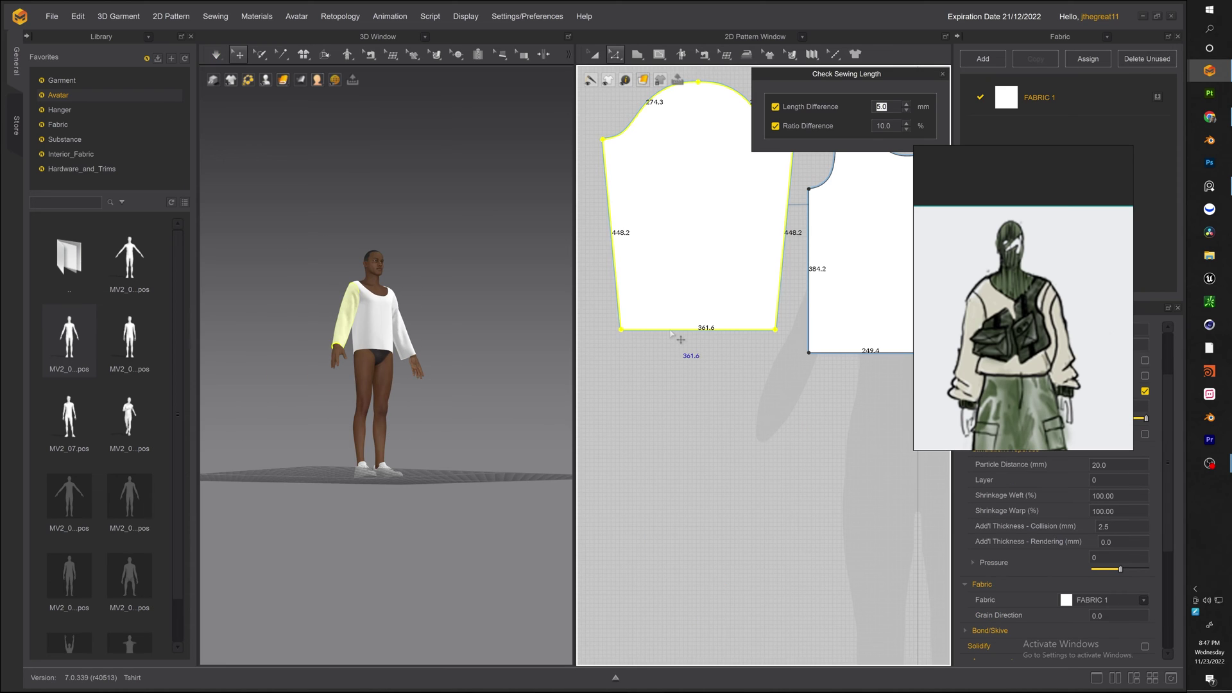
{"action": "left_click", "coordinate": [669, 331]}
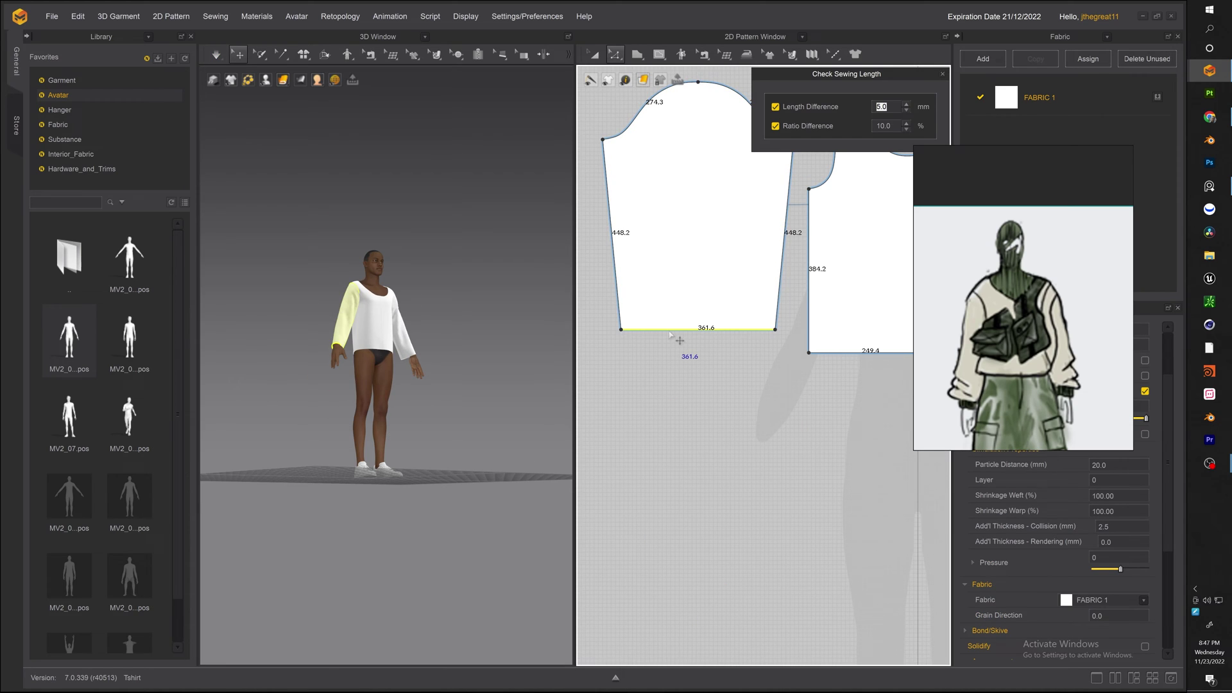
{"action": "left_click_drag", "start_coordinate": [669, 335], "coordinate": [669, 358]}
{"action": "scroll", "coordinate": [316, 348], "scroll_direction": "up", "scroll_amount": 5}
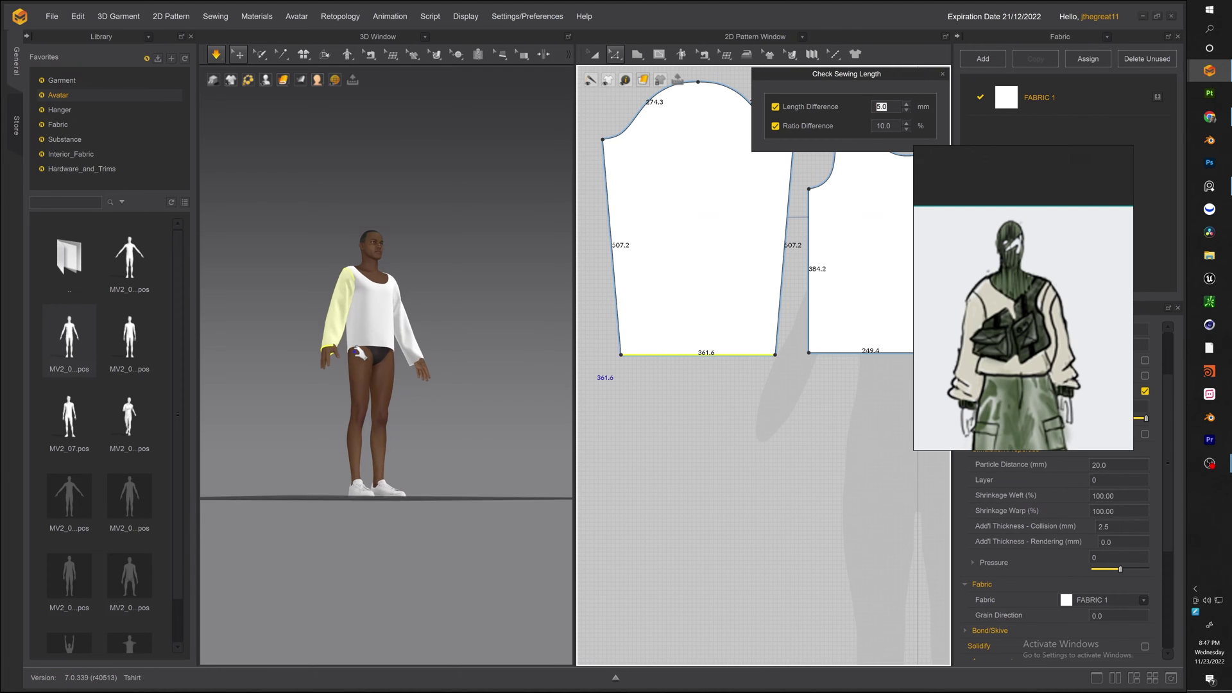
{"action": "left_click", "coordinate": [308, 329]}
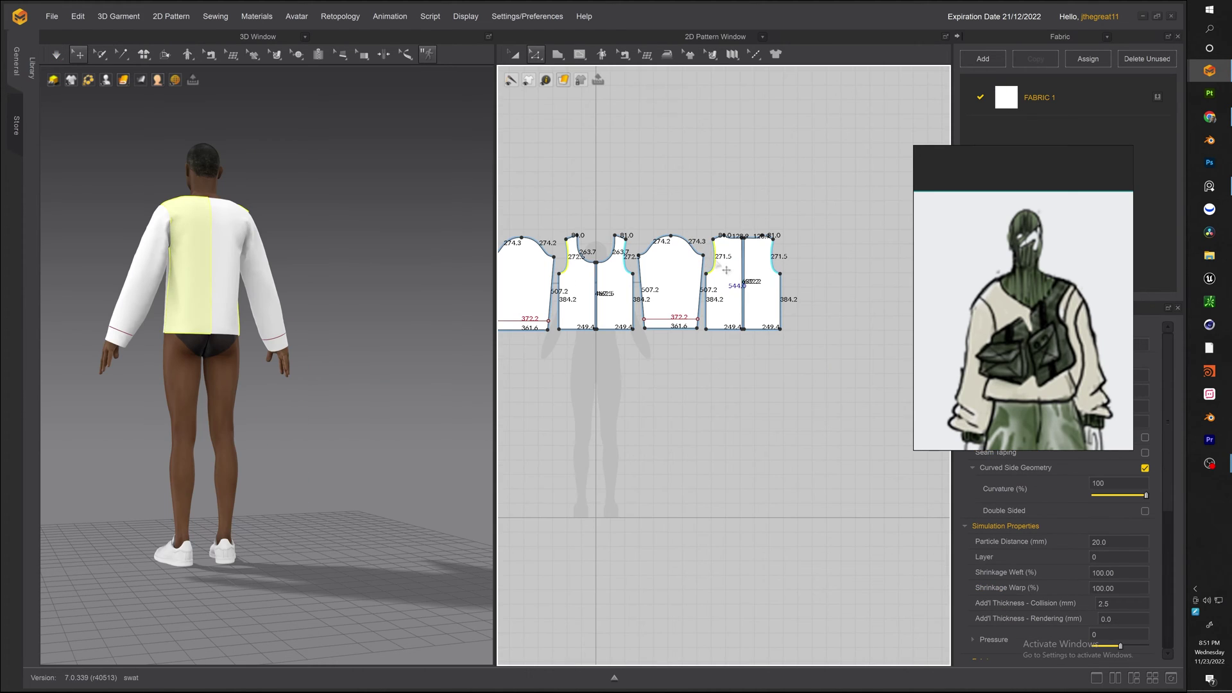
Widen the front and back bodice shoulders by moving the armhole edges outward until the shoulder edges measure about 146 mm, and simulate.
{"action": "left_click_drag", "start_coordinate": [726, 270], "coordinate": [714, 270]}
{"action": "right_click_drag", "start_coordinate": [344, 262], "coordinate": [187, 230]}
{"action": "scroll", "coordinate": [238, 274], "scroll_direction": "down", "scroll_amount": 4}
{"action": "middle_click_drag", "start_coordinate": [186, 229], "coordinate": [224, 269]}
{"action": "scroll", "coordinate": [224, 269], "scroll_direction": "up", "scroll_amount": 1}
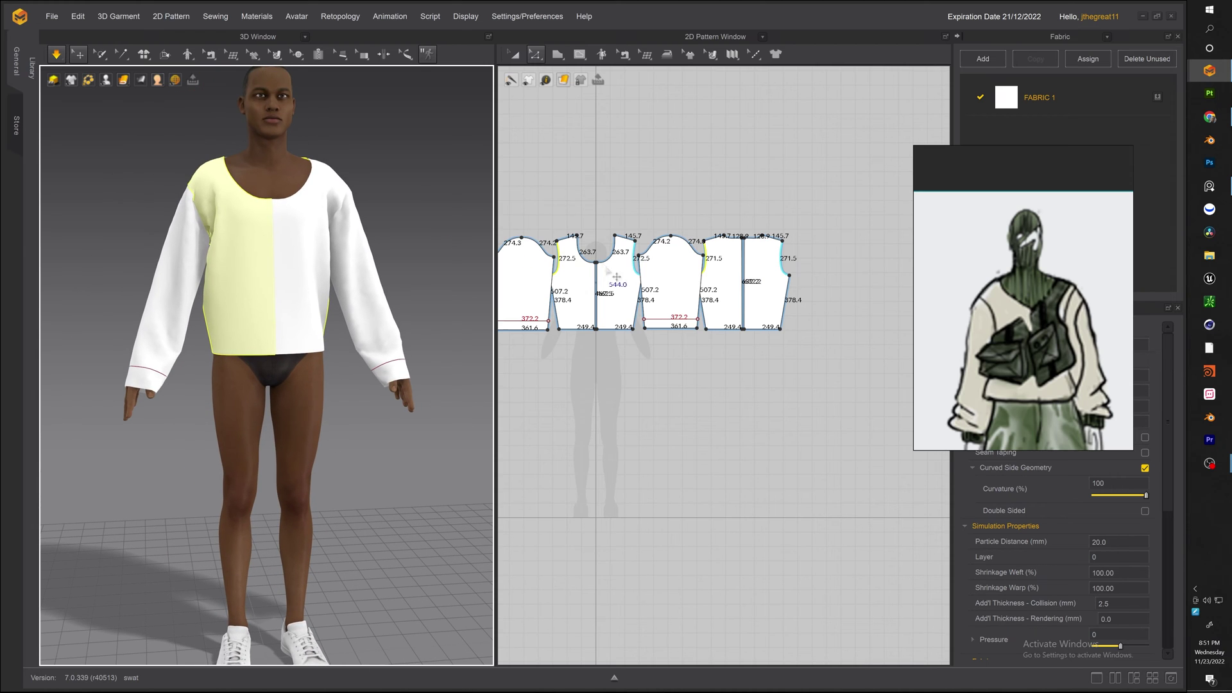
Move the bodice armhole edges further outward until the shoulder edges measure about 196 mm, and pull the simulated garment into shape.
{"action": "scroll", "coordinate": [577, 268], "scroll_direction": "up", "scroll_amount": 2}
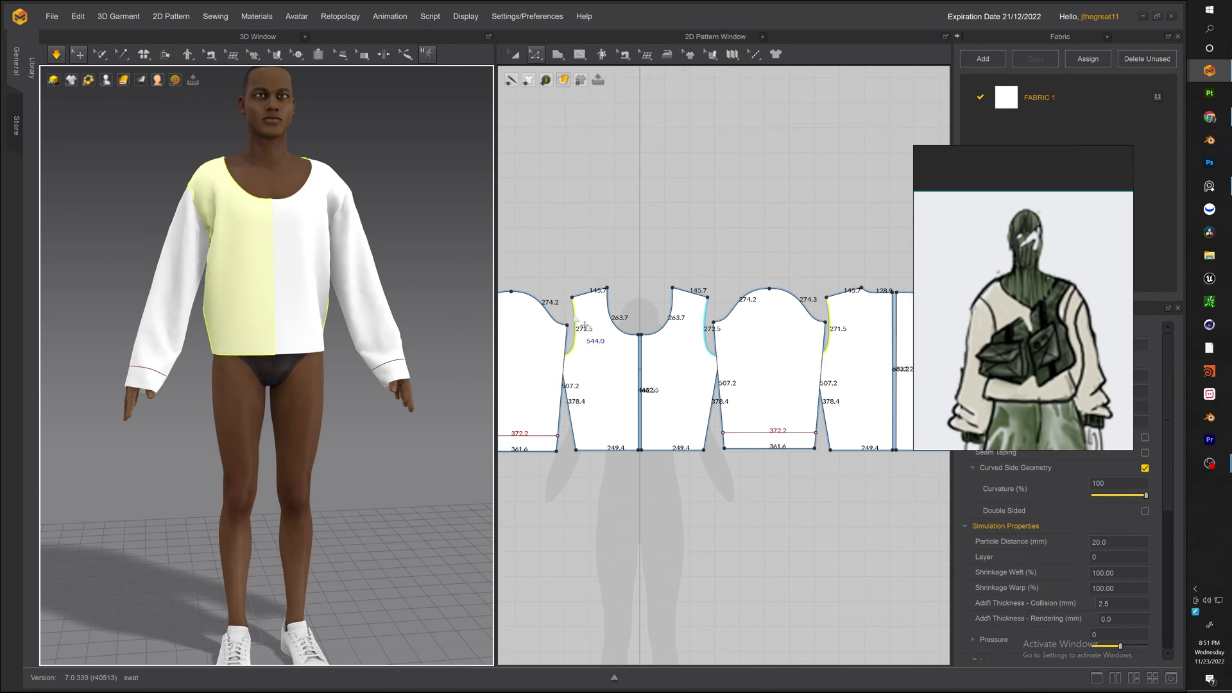
{"action": "mouse_move", "coordinate": [574, 317]}
{"action": "left_mouse_down"}
{"action": "mouse_move", "coordinate": [561, 324]}
{"action": "mouse_move", "coordinate": [568, 334]}
{"action": "left_mouse_up"}
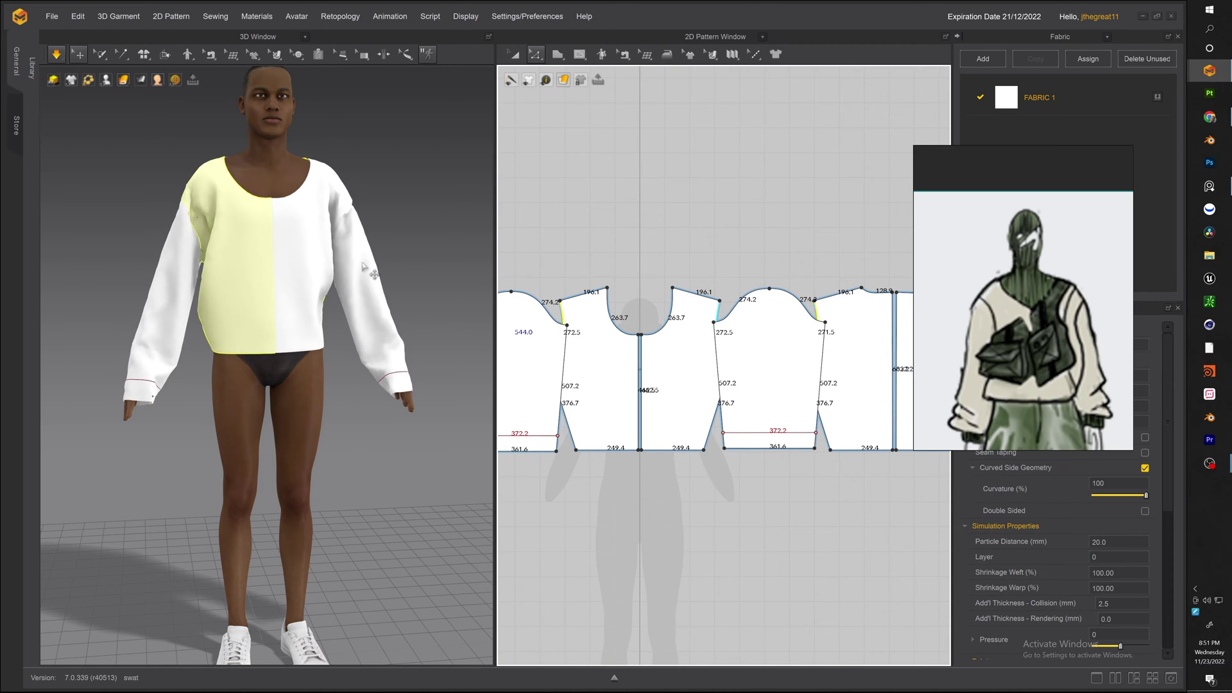
{"action": "mouse_move", "coordinate": [358, 297]}
{"action": "right_mouse_down"}
{"action": "mouse_move", "coordinate": [316, 294]}
{"action": "mouse_move", "coordinate": [335, 297]}
{"action": "right_mouse_up"}
{"action": "left_click_drag", "start_coordinate": [249, 328], "coordinate": [260, 358]}
{"action": "right_click_drag", "start_coordinate": [284, 268], "coordinate": [292, 296]}
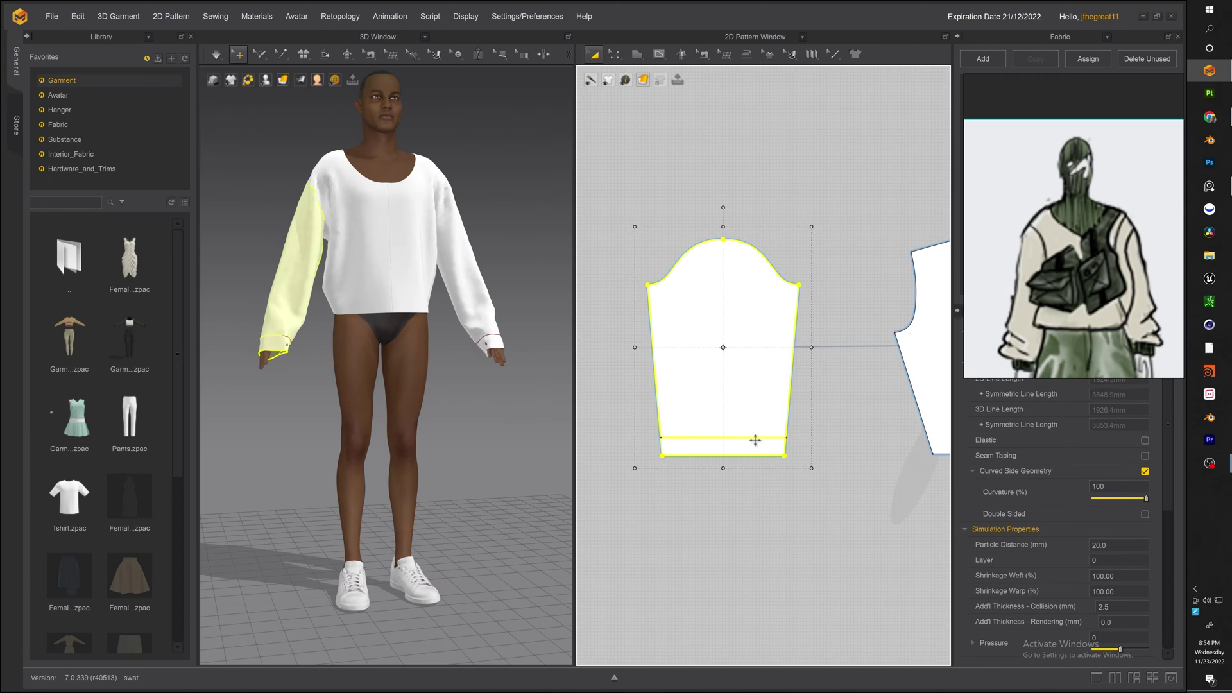
{"action": "left_click", "coordinate": [757, 437]}
{"action": "right_click", "coordinate": [759, 438]}
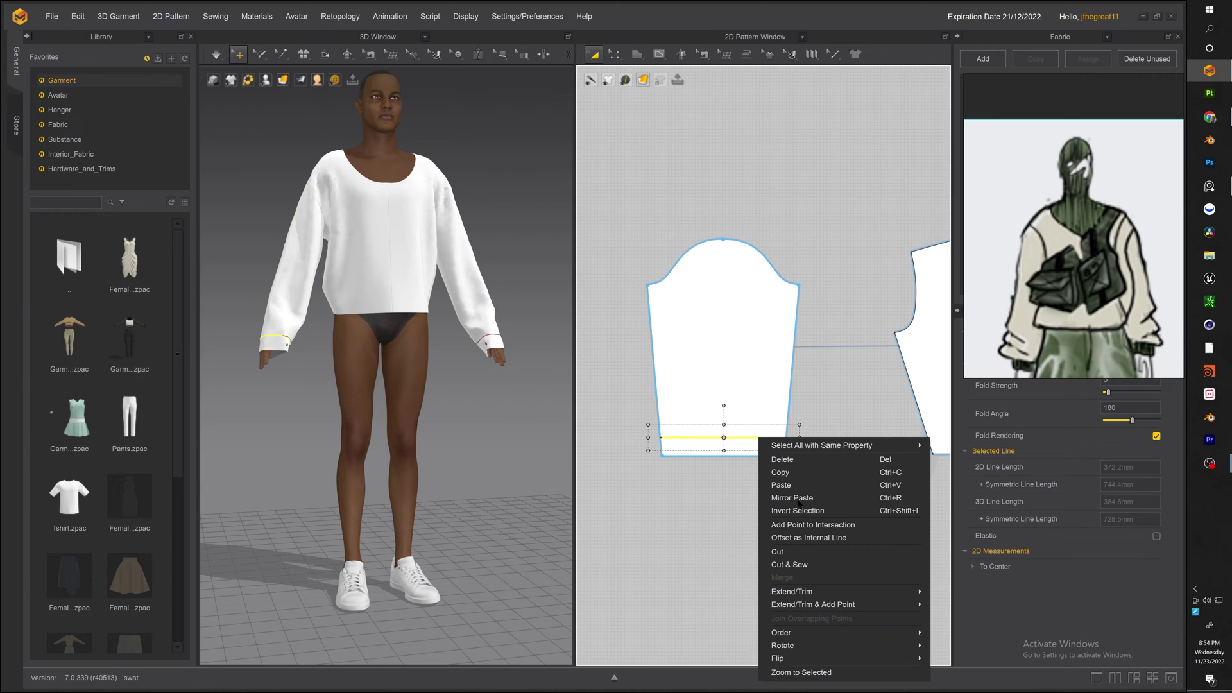
{"action": "left_click", "coordinate": [794, 564]}
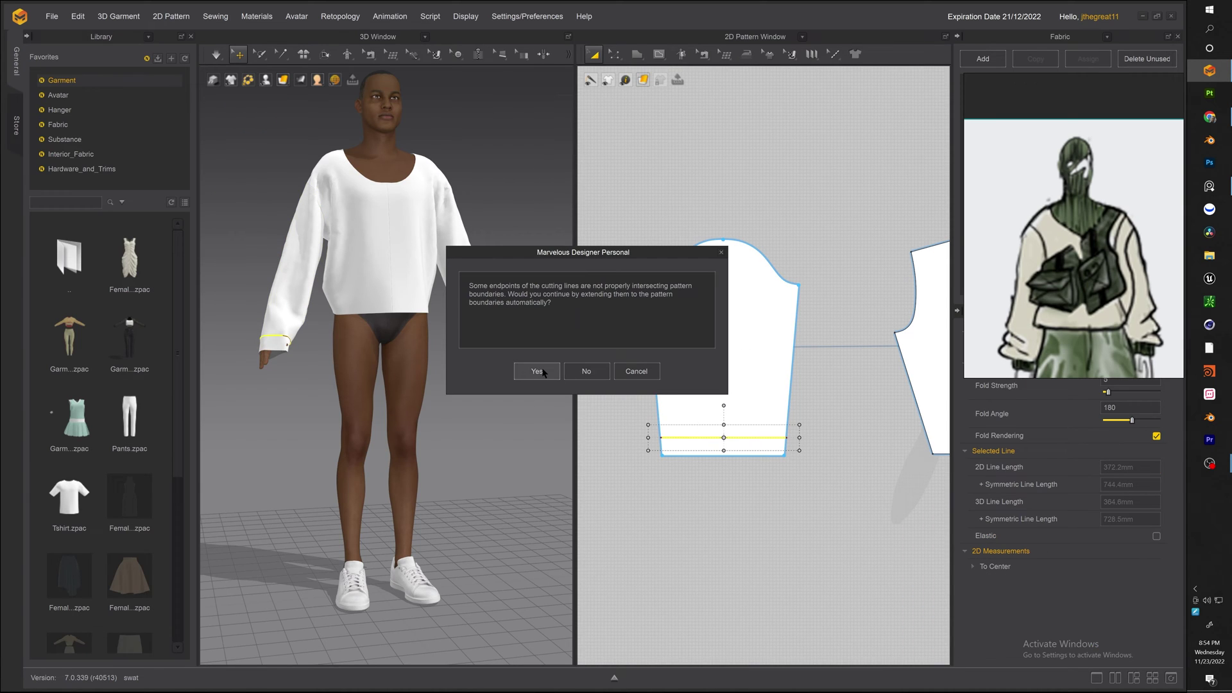
{"action": "left_click", "coordinate": [648, 372]}
Extend the internal line near the sleeve hem to the pattern outline, and cut and sew the sleeve along it.
{"action": "right_click", "coordinate": [752, 440]}
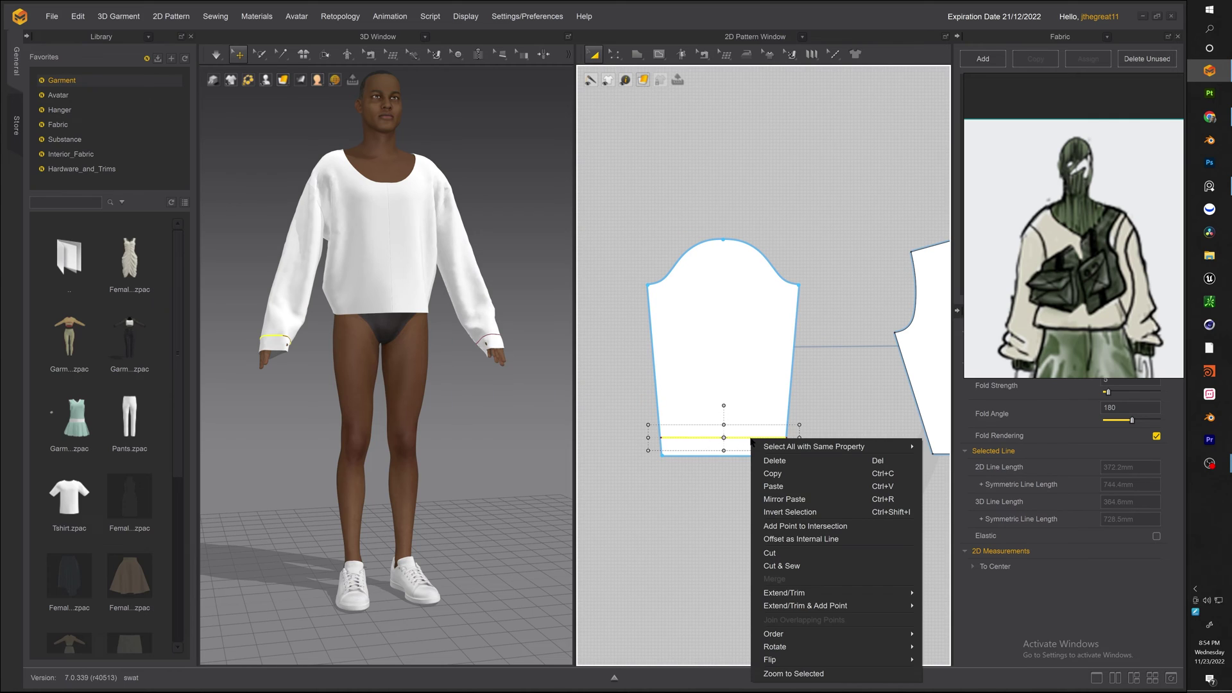
{"action": "mouse_move", "coordinate": [808, 594]}
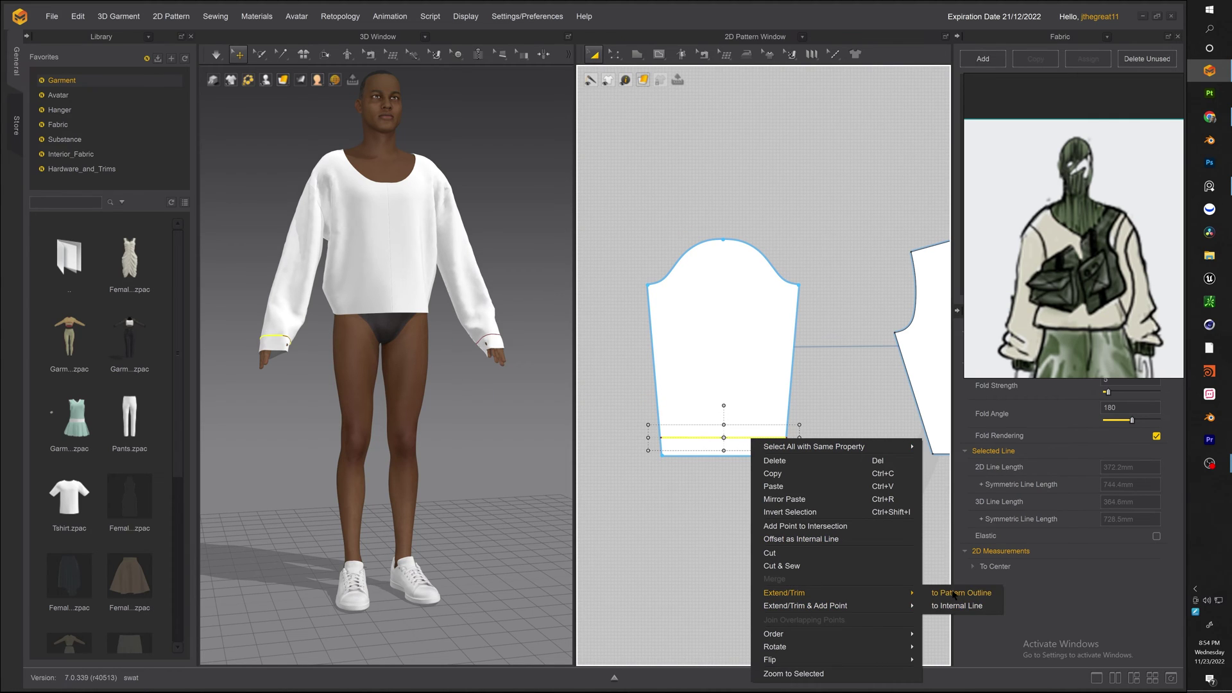
{"action": "left_click", "coordinate": [954, 592]}
{"action": "left_click", "coordinate": [734, 439]}
{"action": "right_click", "coordinate": [739, 442]}
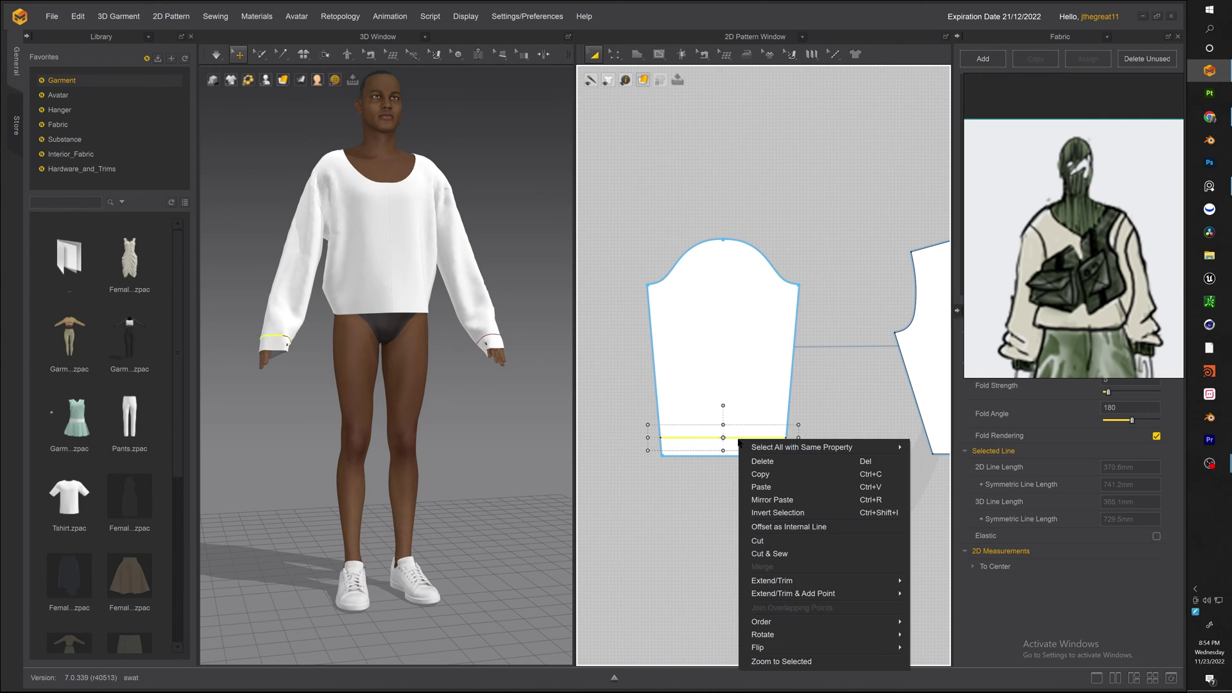
{"action": "left_click", "coordinate": [775, 554]}
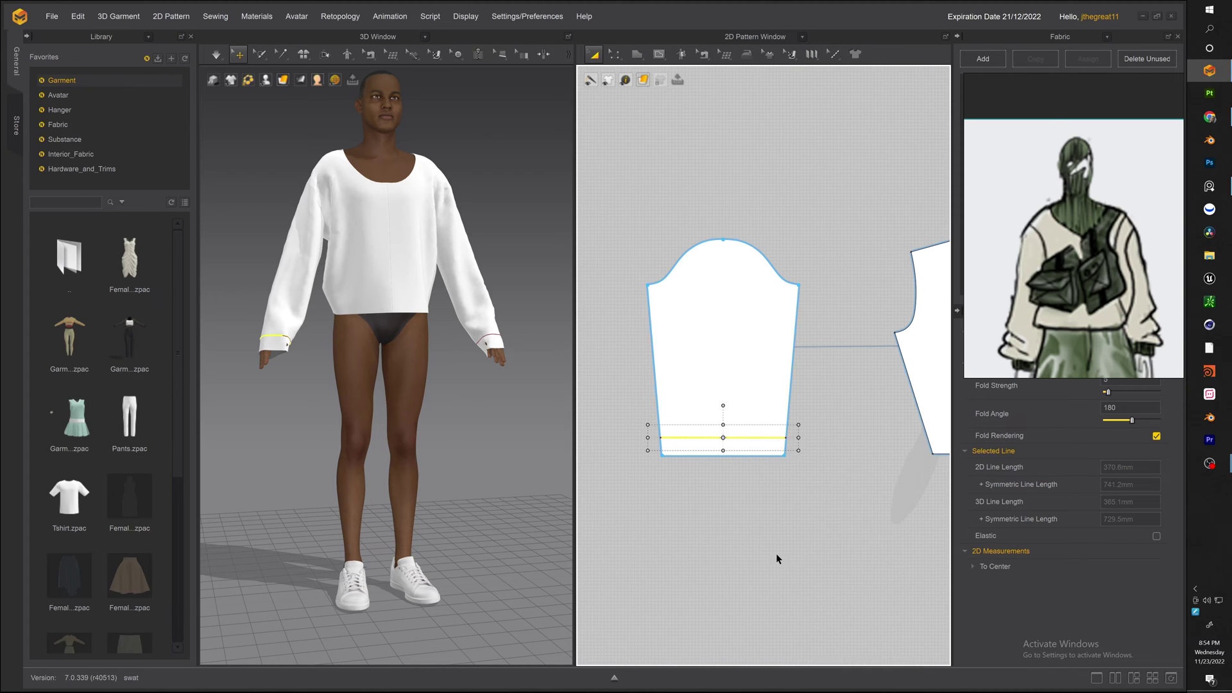
Scale the separated cuff piece narrower in width around its centre and simulate the garment.
{"action": "scroll", "coordinate": [693, 388], "scroll_direction": "up", "scroll_amount": 2}
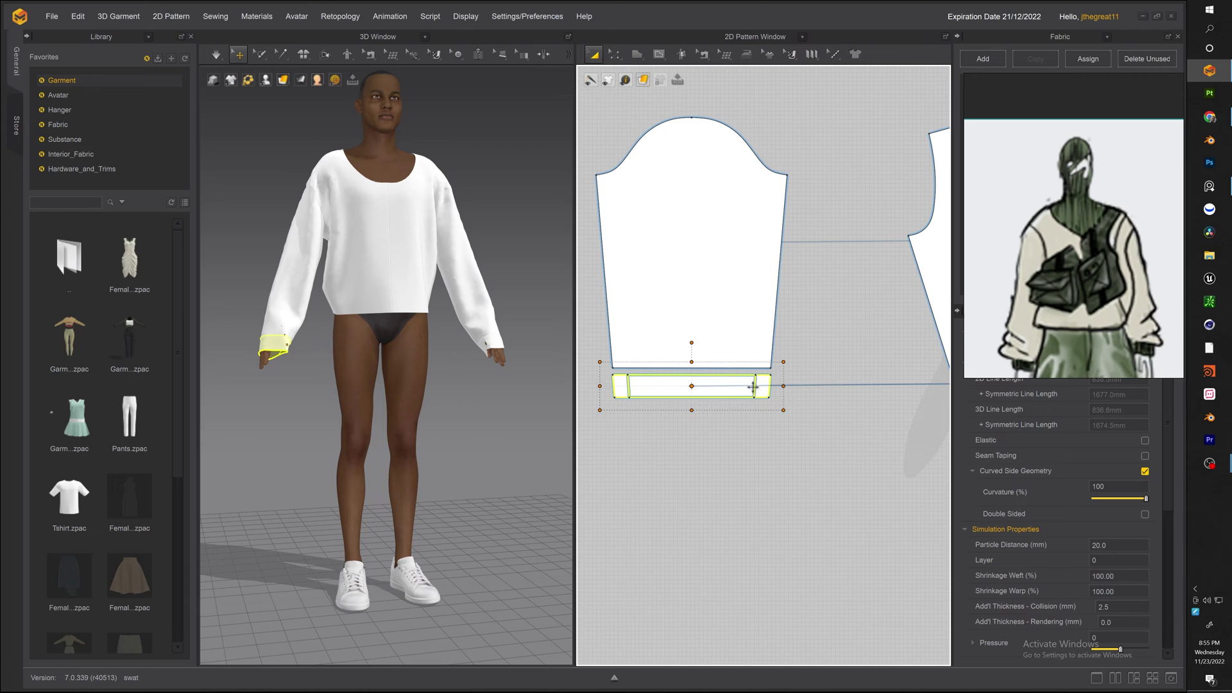
{"action": "left_click_drag", "start_coordinate": [749, 387], "coordinate": [750, 387]}
{"action": "key", "text": "space"}
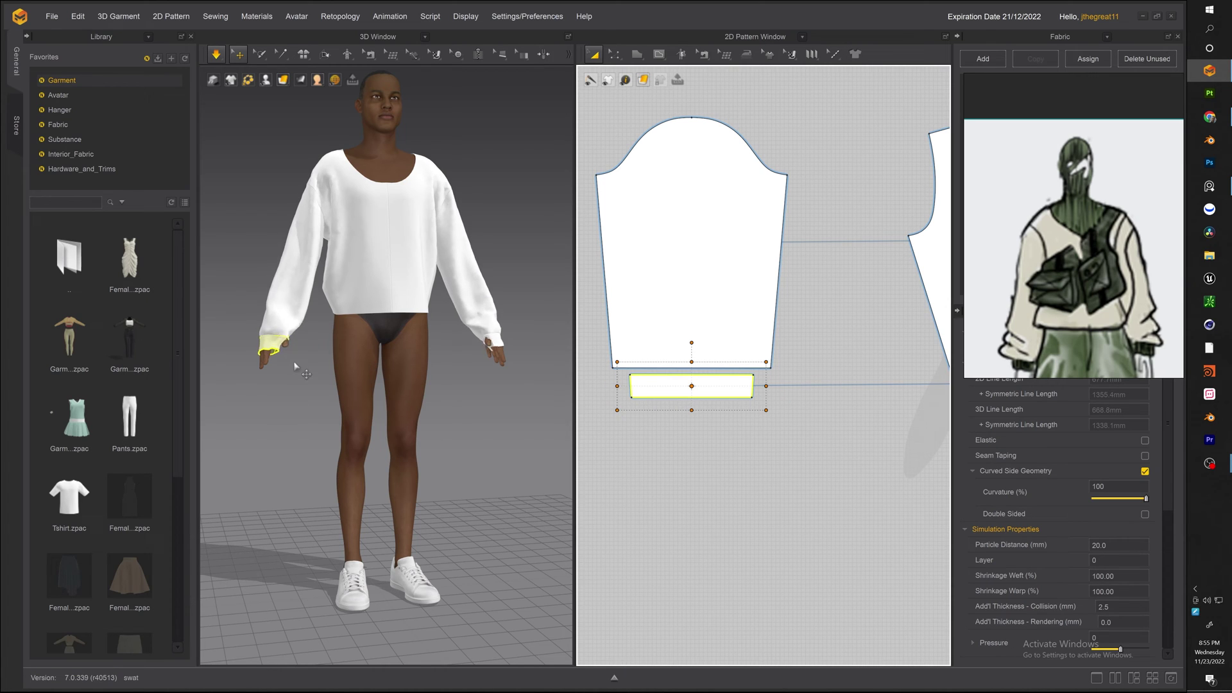
Pull both sleeves up the forearms during simulation so the fabric bunches above the cuffs.
{"action": "mouse_move", "coordinate": [286, 330]}
{"action": "left_mouse_down"}
{"action": "mouse_move", "coordinate": [311, 279]}
{"action": "mouse_move", "coordinate": [301, 324]}
{"action": "mouse_move", "coordinate": [287, 320]}
{"action": "left_mouse_up"}
{"action": "right_click_drag", "start_coordinate": [382, 289], "coordinate": [402, 321]}
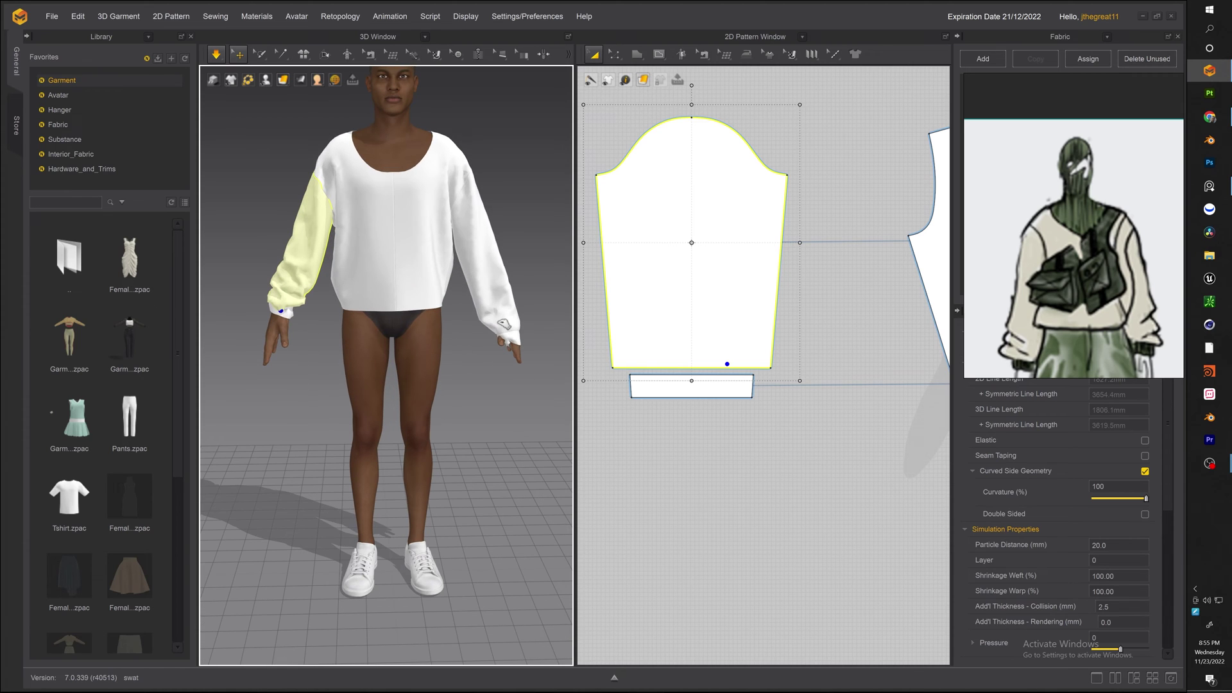
{"action": "left_click_drag", "start_coordinate": [503, 324], "coordinate": [495, 295]}
{"action": "left_click", "coordinate": [519, 320]}
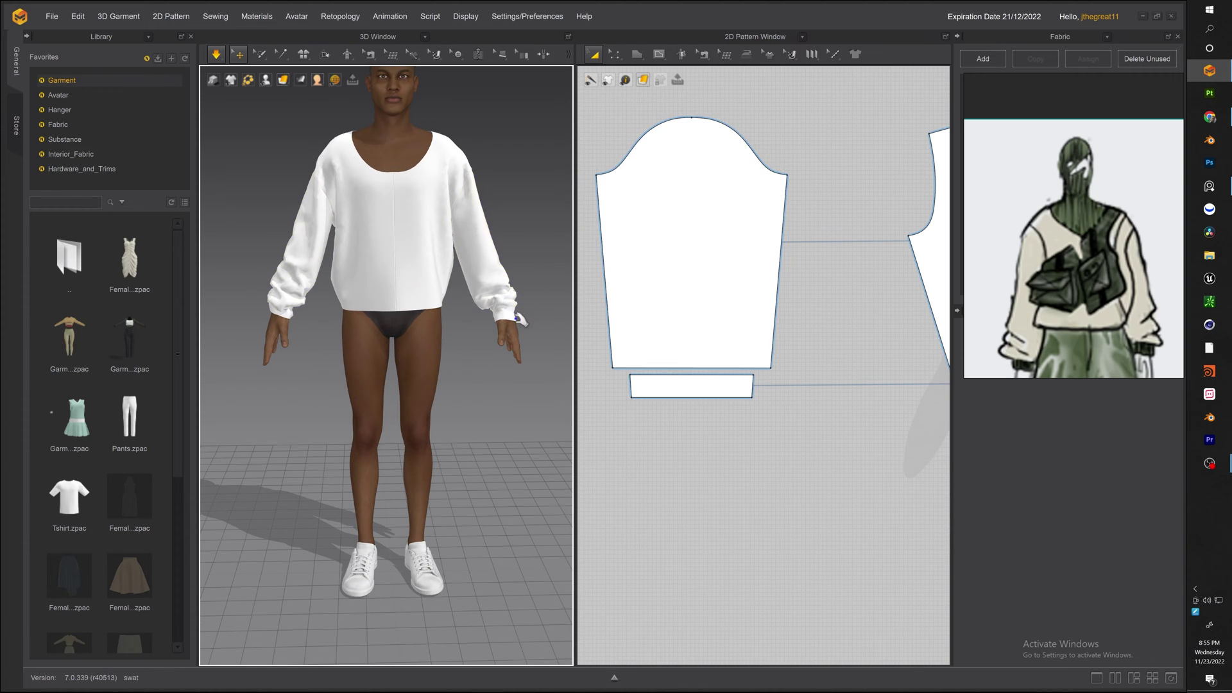
{"action": "right_click_drag", "start_coordinate": [517, 318], "coordinate": [454, 321]}
{"action": "mouse_move", "coordinate": [431, 330]}
{"action": "left_mouse_down"}
{"action": "mouse_move", "coordinate": [425, 347]}
{"action": "mouse_move", "coordinate": [434, 326]}
{"action": "left_mouse_up"}
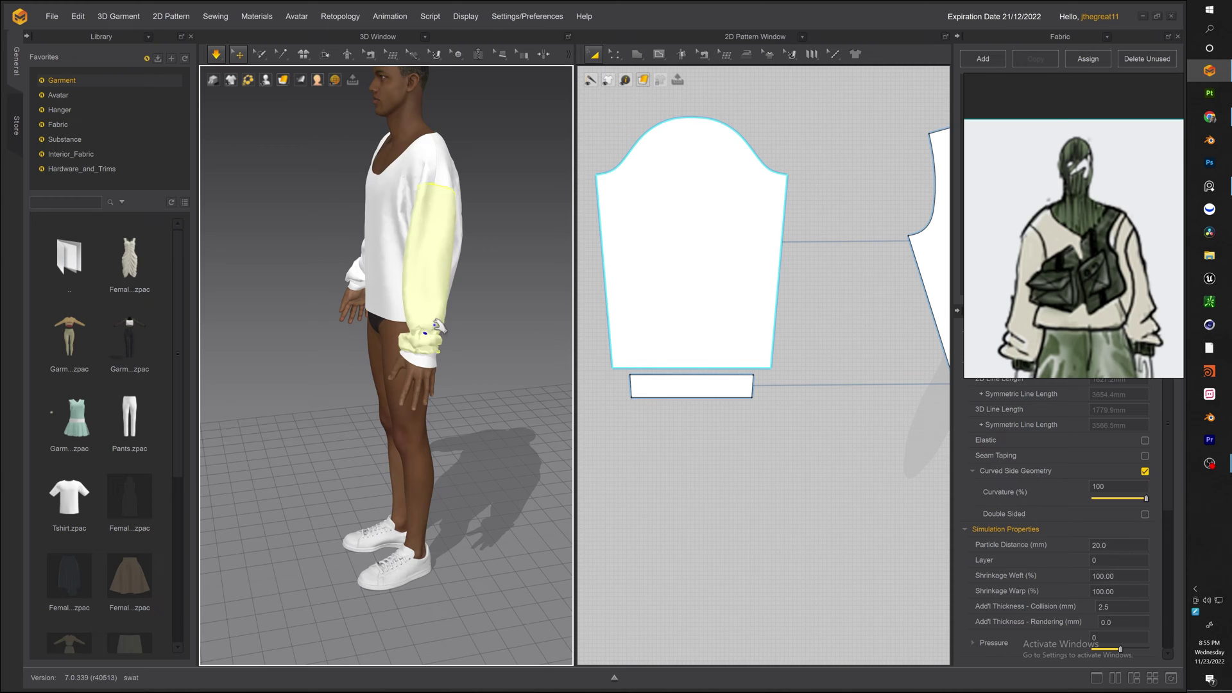
{"action": "right_click_drag", "start_coordinate": [439, 326], "coordinate": [488, 302]}
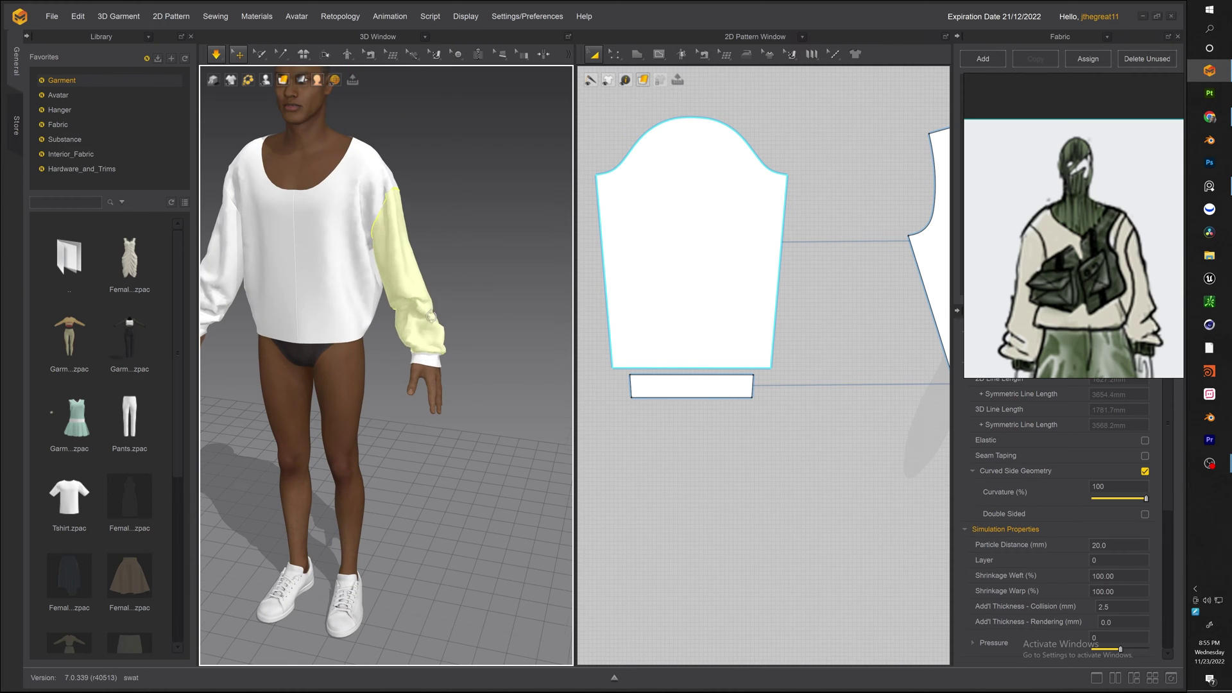
{"action": "right_click_drag", "start_coordinate": [402, 313], "coordinate": [557, 352]}
{"action": "left_click_drag", "start_coordinate": [339, 334], "coordinate": [332, 365]}
Scale the cuff piece narrower again and pull the attached sleeve up the forearm in simulation.
{"action": "left_click", "coordinate": [677, 384]}
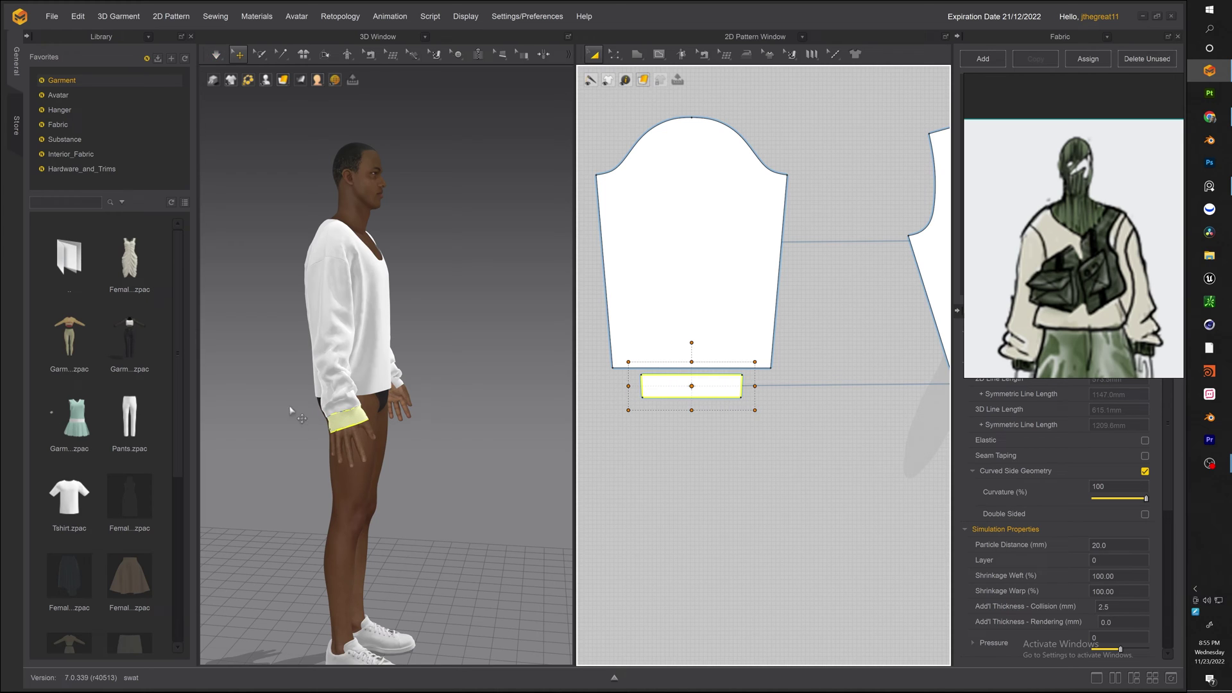
{"action": "left_click", "coordinate": [330, 361]}
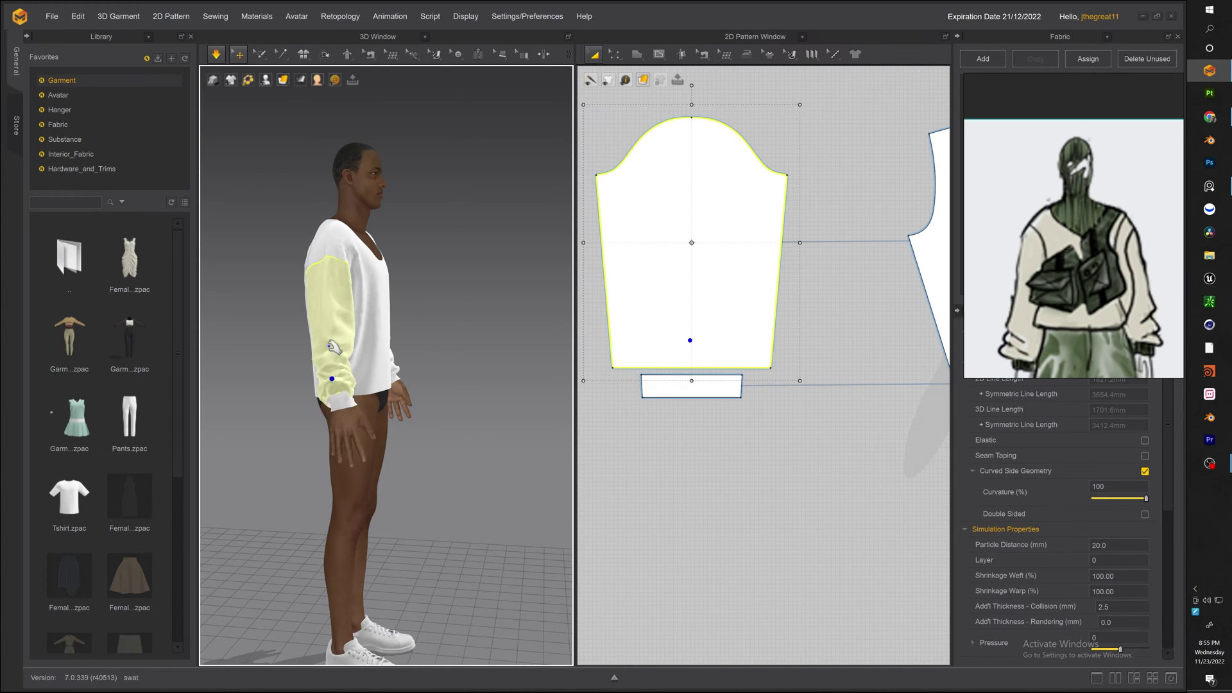
{"action": "key", "text": "2"}
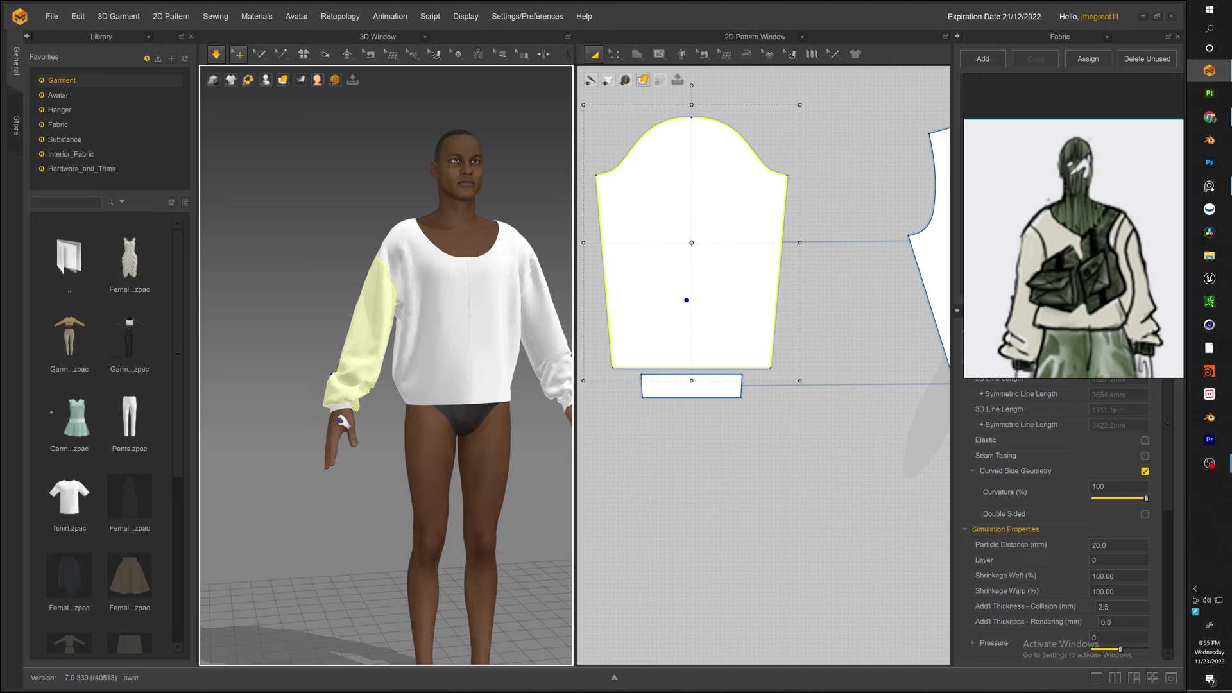
Pull the opposite sleeve and its cuff into place around the avatar's forearm and wrist.
{"action": "right_click_drag", "start_coordinate": [506, 405], "coordinate": [423, 378]}
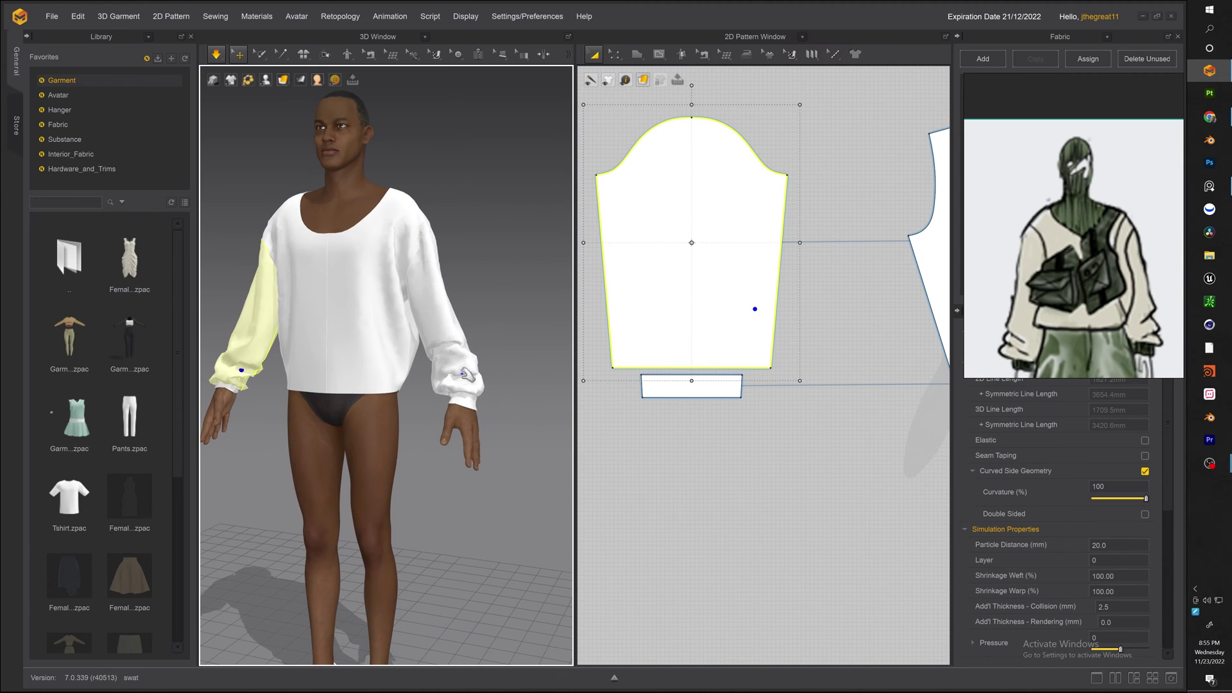
{"action": "left_click_drag", "start_coordinate": [468, 378], "coordinate": [505, 426]}
{"action": "left_click", "coordinate": [480, 402]}
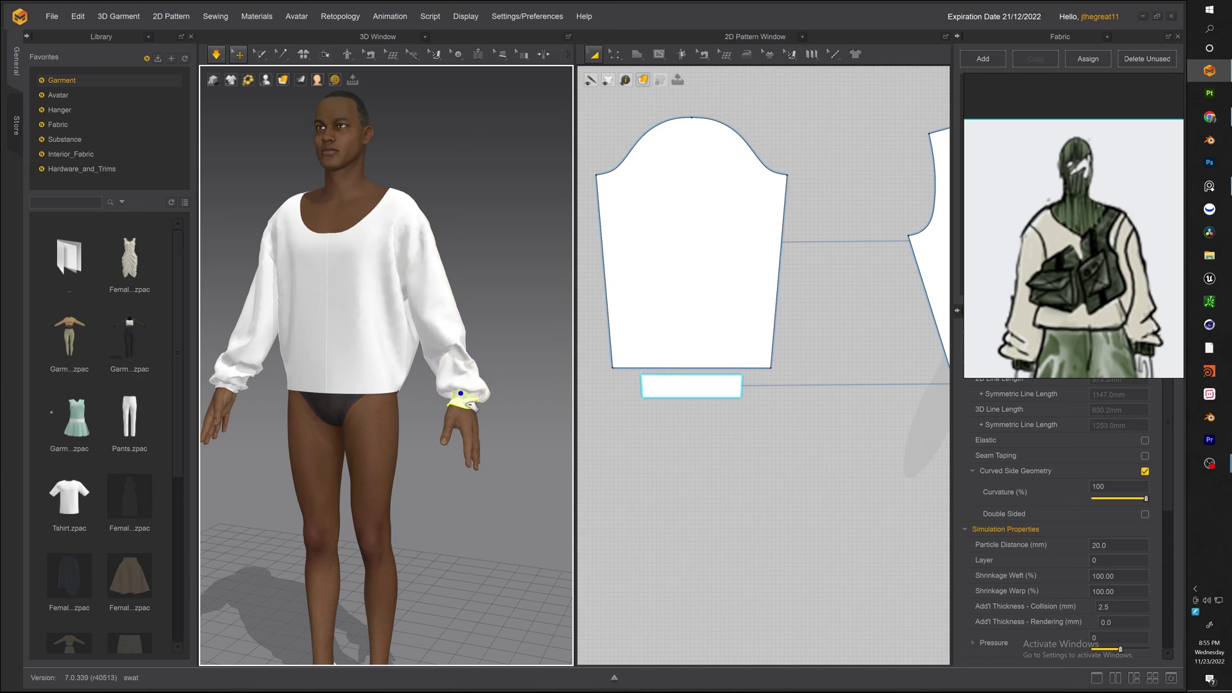
{"action": "left_click", "coordinate": [468, 375]}
{"action": "scroll", "coordinate": [493, 337], "scroll_direction": "down", "scroll_amount": 2}
{"action": "right_click_drag", "start_coordinate": [493, 337], "coordinate": [411, 348]}
{"action": "left_click", "coordinate": [473, 329]}
{"action": "scroll", "coordinate": [432, 338], "scroll_direction": "down", "scroll_amount": 2}
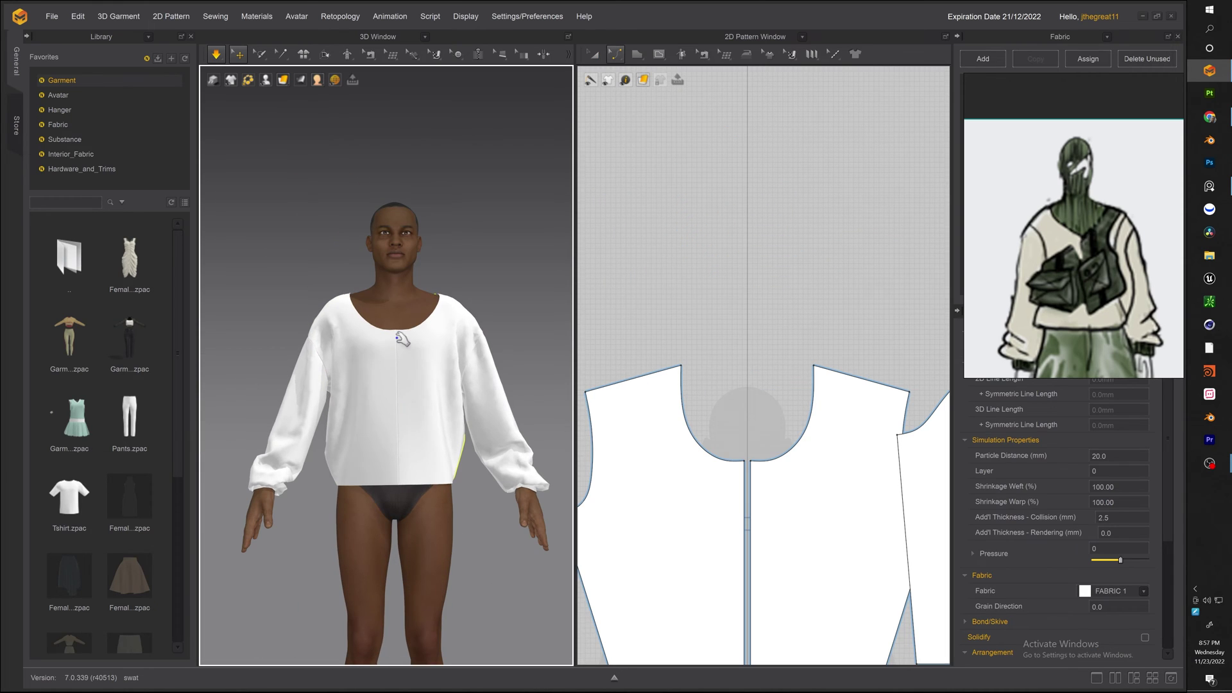
Refine the curve of the front bodice neckline edge to about 256 mm long.
{"action": "middle_click_drag", "start_coordinate": [398, 340], "coordinate": [378, 365]}
{"action": "key", "text": "space"}
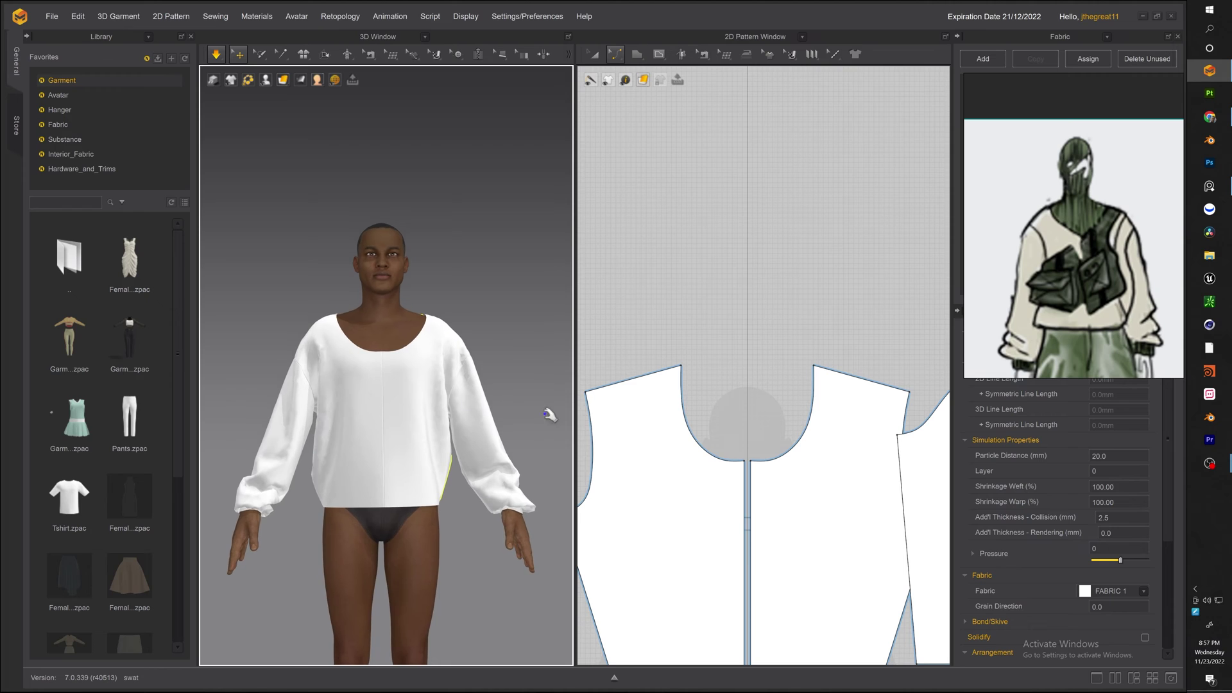
{"action": "left_click", "coordinate": [713, 457]}
{"action": "key", "text": "space"}
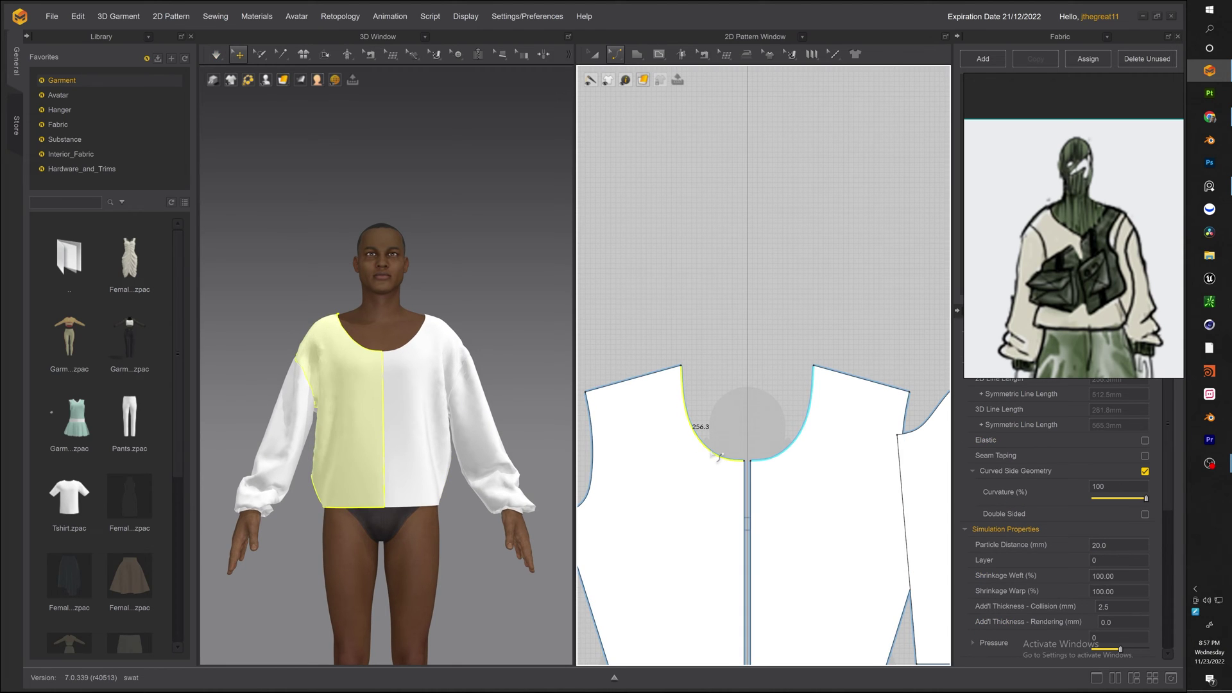
Bend the front bodice side edges inward into a curve about 380 mm long.
{"action": "scroll", "coordinate": [668, 196], "scroll_direction": "up", "scroll_amount": 3}
{"action": "middle_click_drag", "start_coordinate": [661, 215], "coordinate": [705, 211]}
{"action": "scroll", "coordinate": [667, 215], "scroll_direction": "down", "scroll_amount": 1}
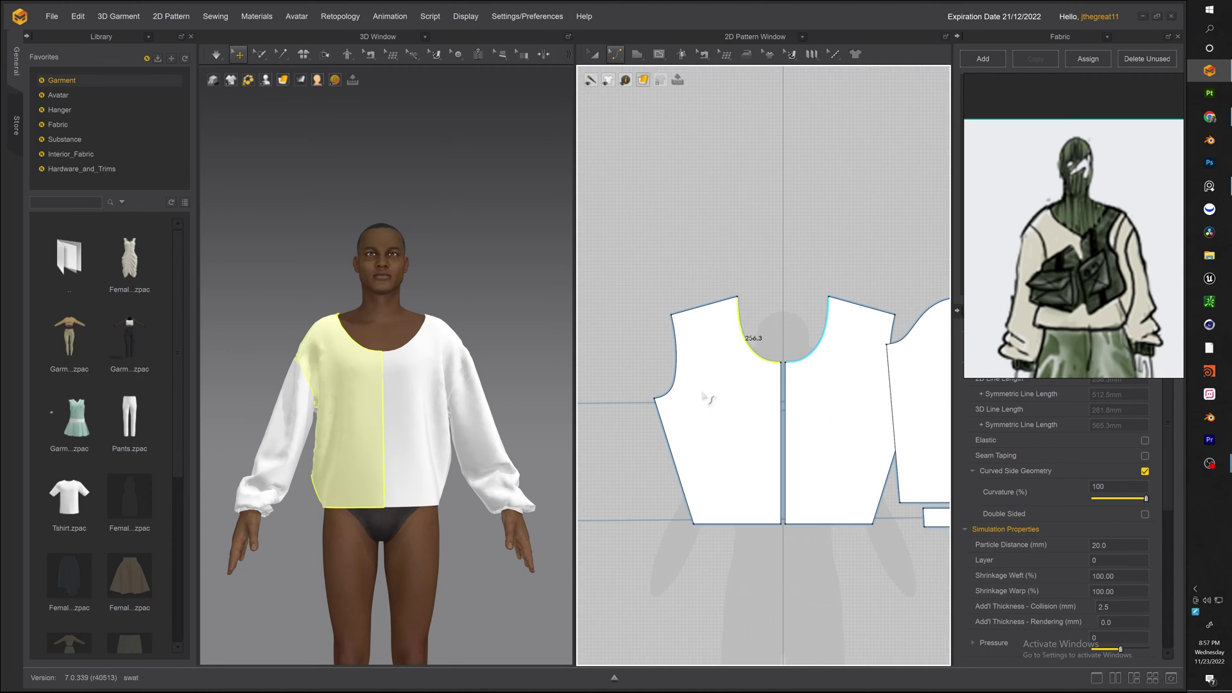
{"action": "left_click", "coordinate": [671, 429]}
{"action": "left_click_drag", "start_coordinate": [674, 435], "coordinate": [674, 435]}
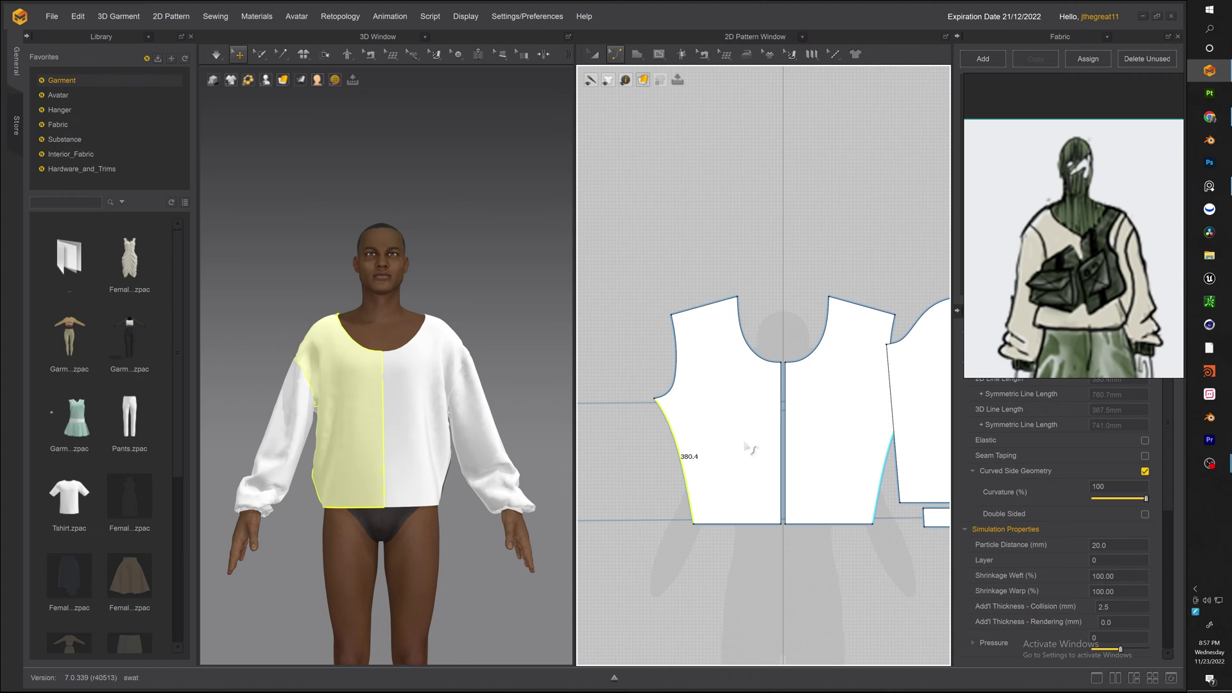
{"action": "left_click", "coordinate": [715, 443]}
Move the sleeve and cuff pieces from between the front and back bodice to beyond the back bodice's outer side.
{"action": "scroll", "coordinate": [715, 443], "scroll_direction": "up", "scroll_amount": 4}
{"action": "middle_click_drag", "start_coordinate": [855, 430], "coordinate": [768, 344]}
{"action": "scroll", "coordinate": [762, 338], "scroll_direction": "down", "scroll_amount": 2}
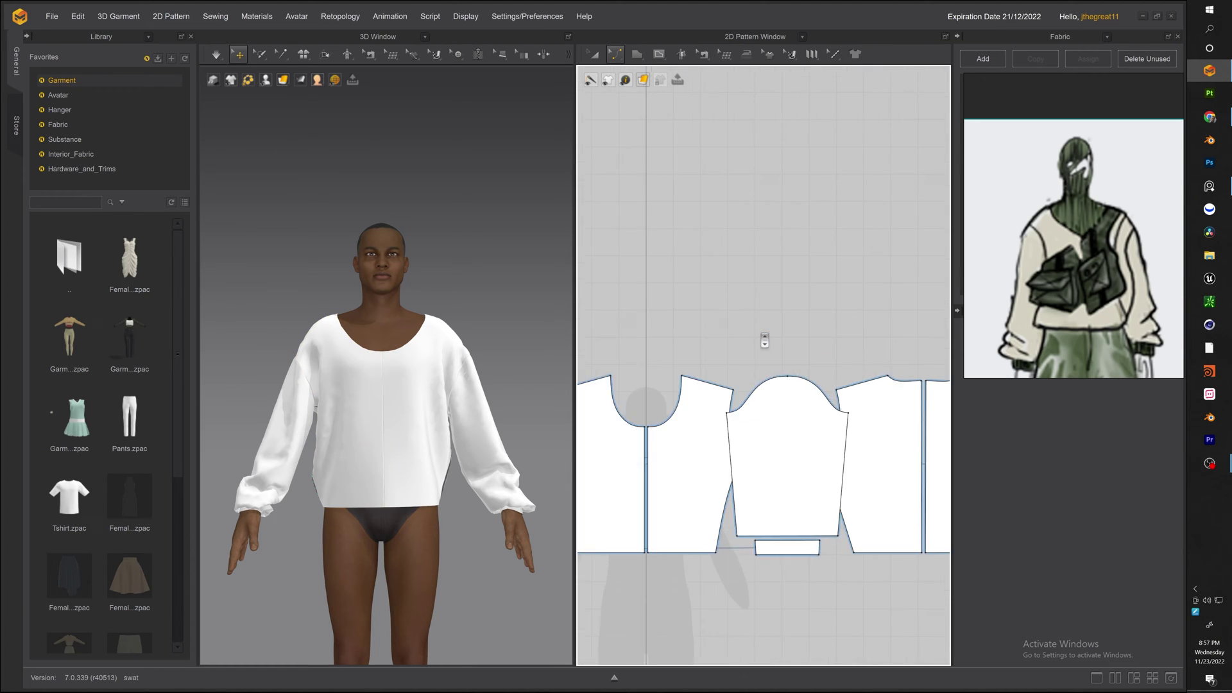
{"action": "left_click", "coordinate": [703, 354]}
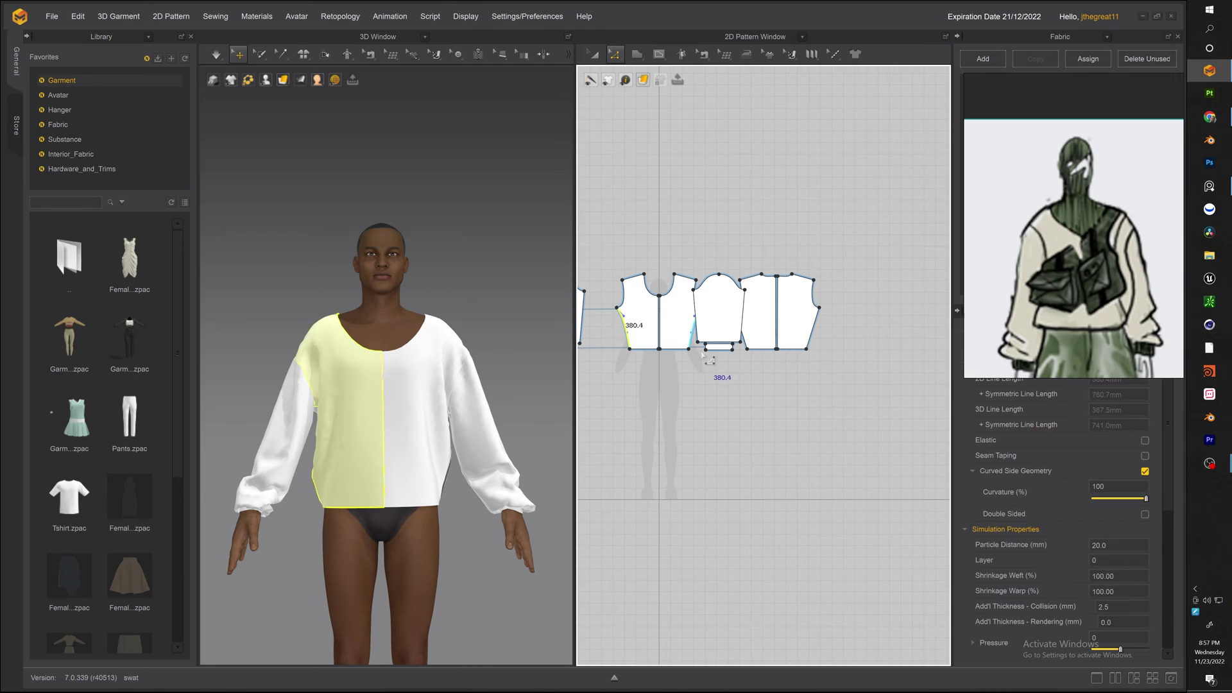
{"action": "left_click", "coordinate": [719, 328]}
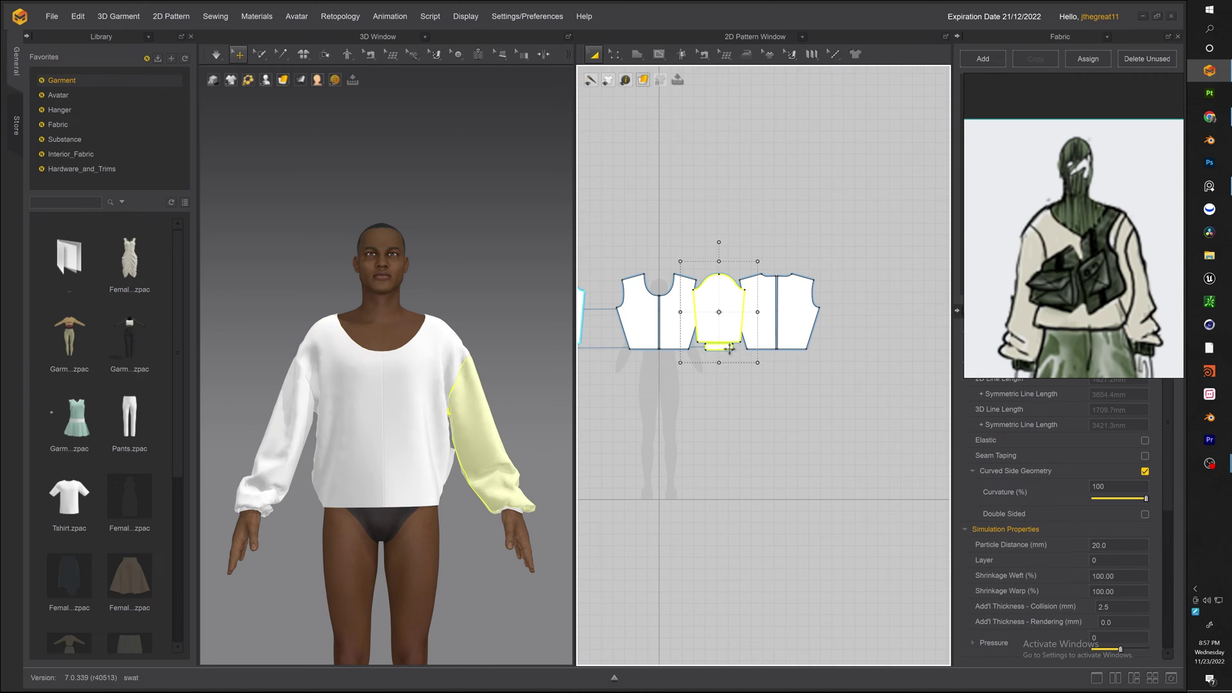
{"action": "left_click_drag", "start_coordinate": [729, 349], "coordinate": [903, 348]}
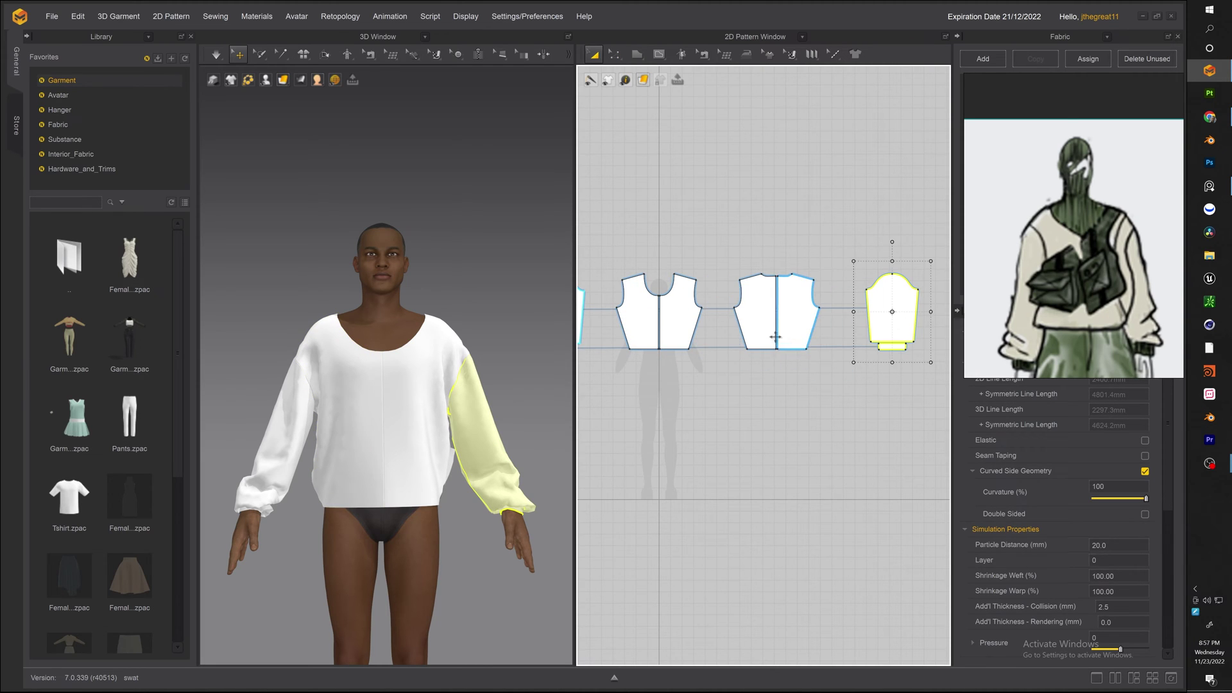
Curve the back bodice side edges to about 378 mm and readjust the front bodice side edges to about 379 mm.
{"action": "left_click", "coordinate": [744, 327]}
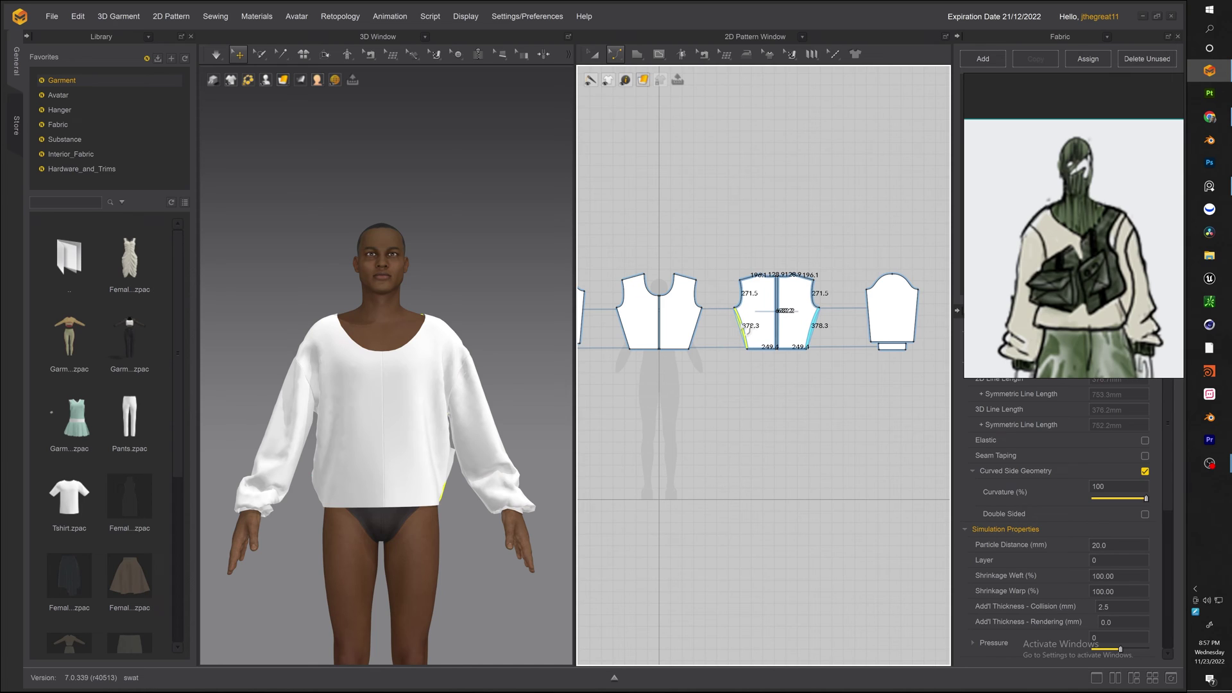
{"action": "left_click", "coordinate": [629, 324]}
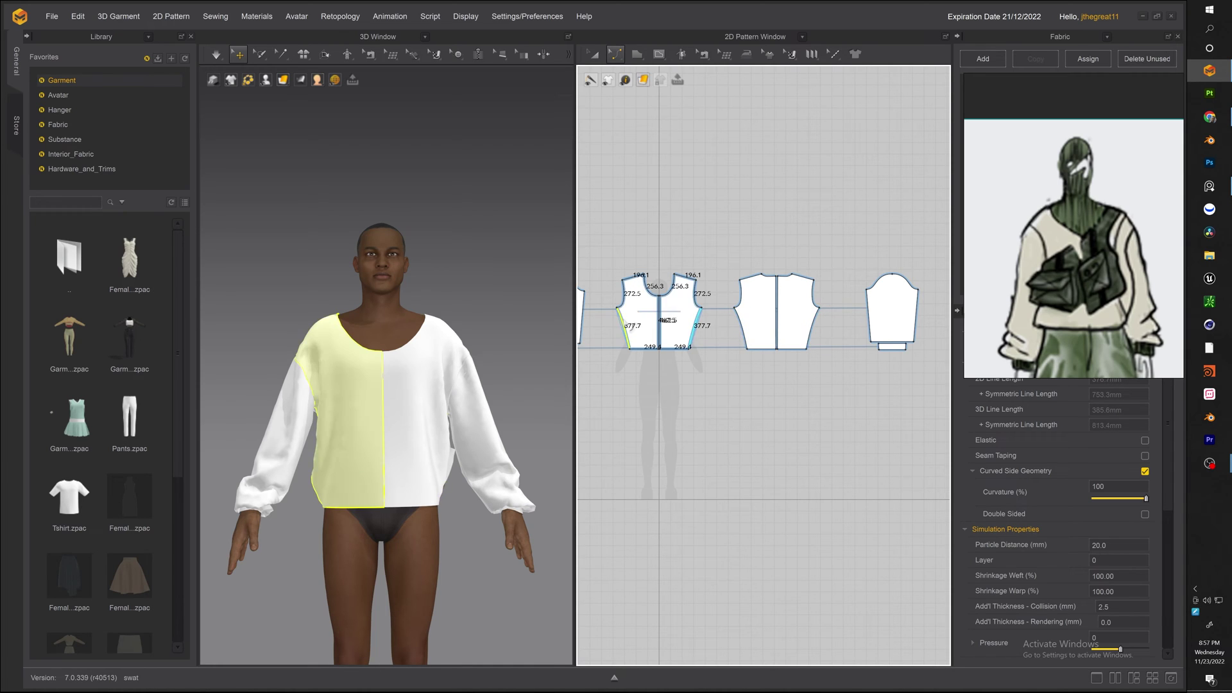
{"action": "left_click", "coordinate": [631, 327]}
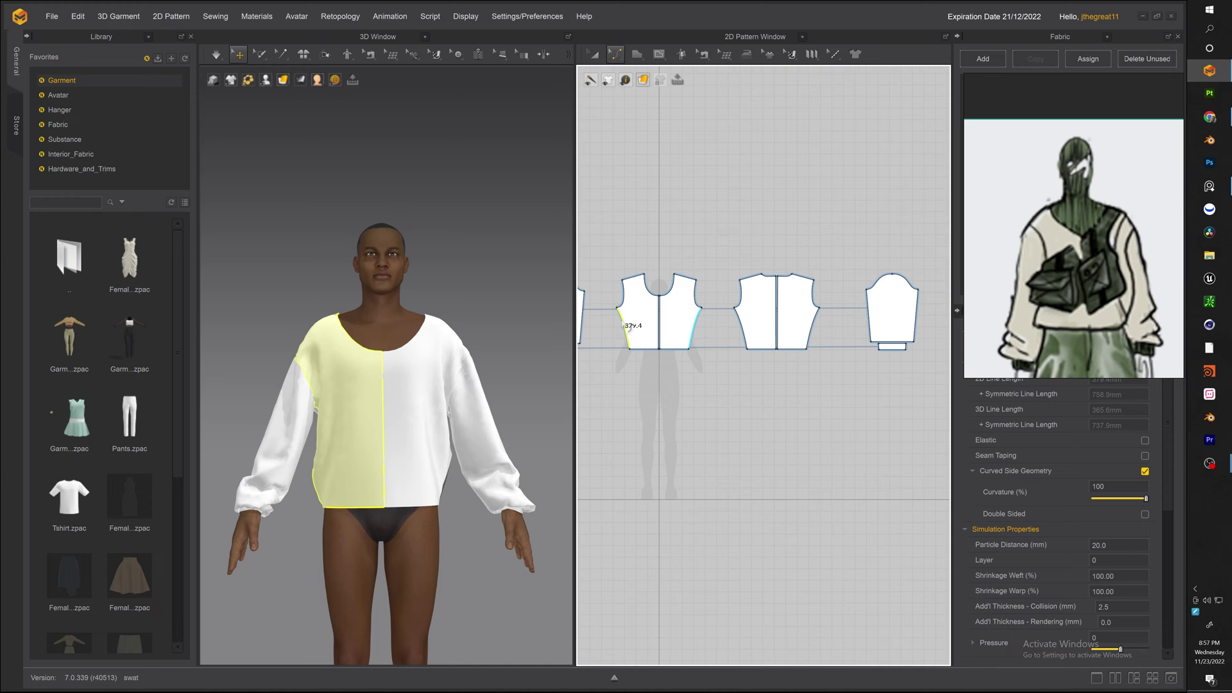
Extend the front and back bodice hem outlines by 50 mm, creating an internal line at the original hem.
{"action": "right_click_drag", "start_coordinate": [398, 349], "coordinate": [359, 382]}
{"action": "scroll", "coordinate": [625, 237], "scroll_direction": "up", "scroll_amount": 3}
{"action": "left_click", "coordinate": [717, 492]}
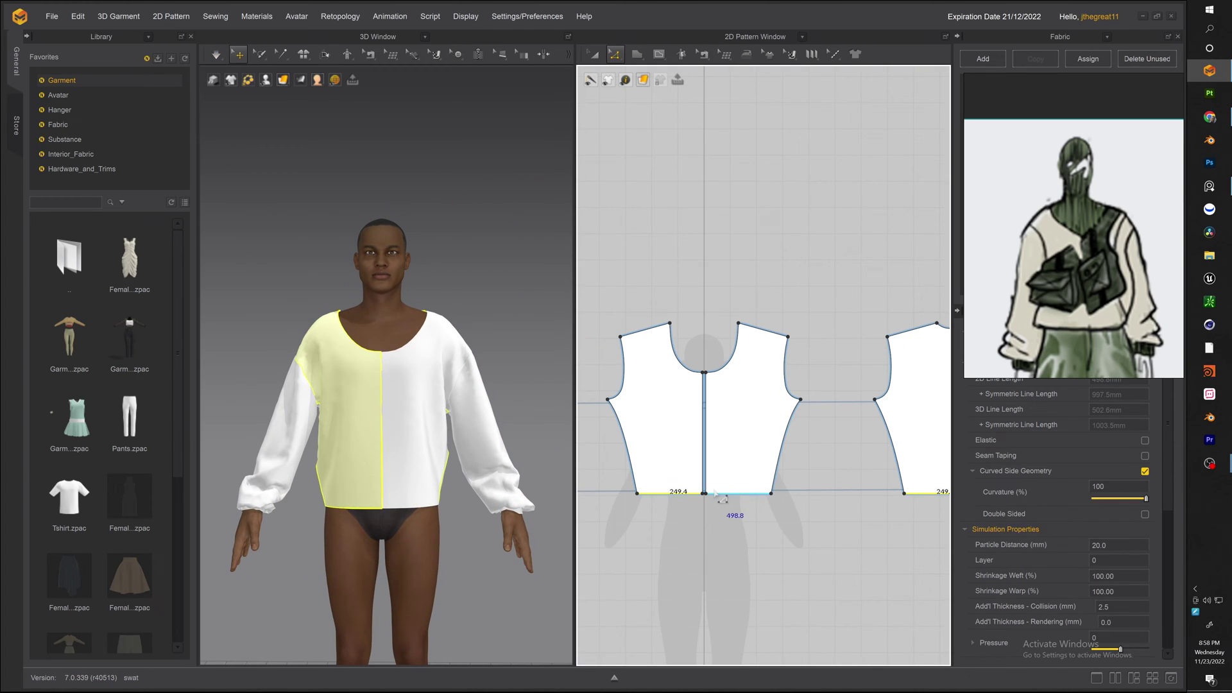
{"action": "right_click", "coordinate": [676, 495]}
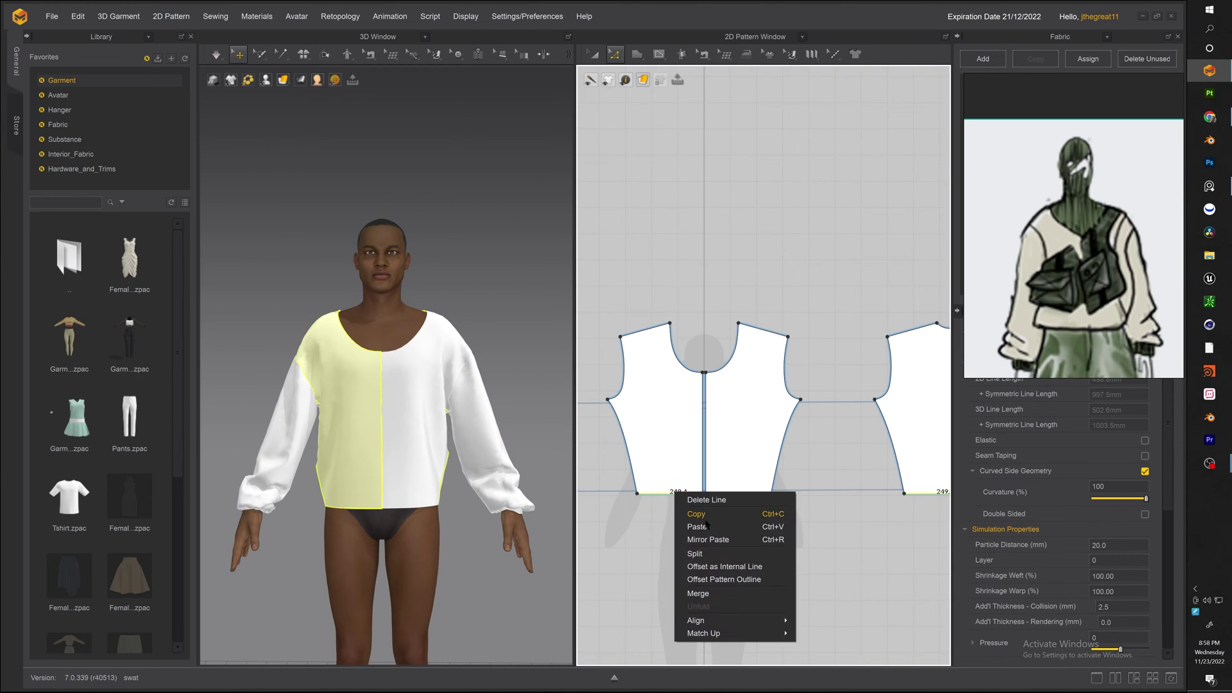
{"action": "left_click", "coordinate": [729, 580]}
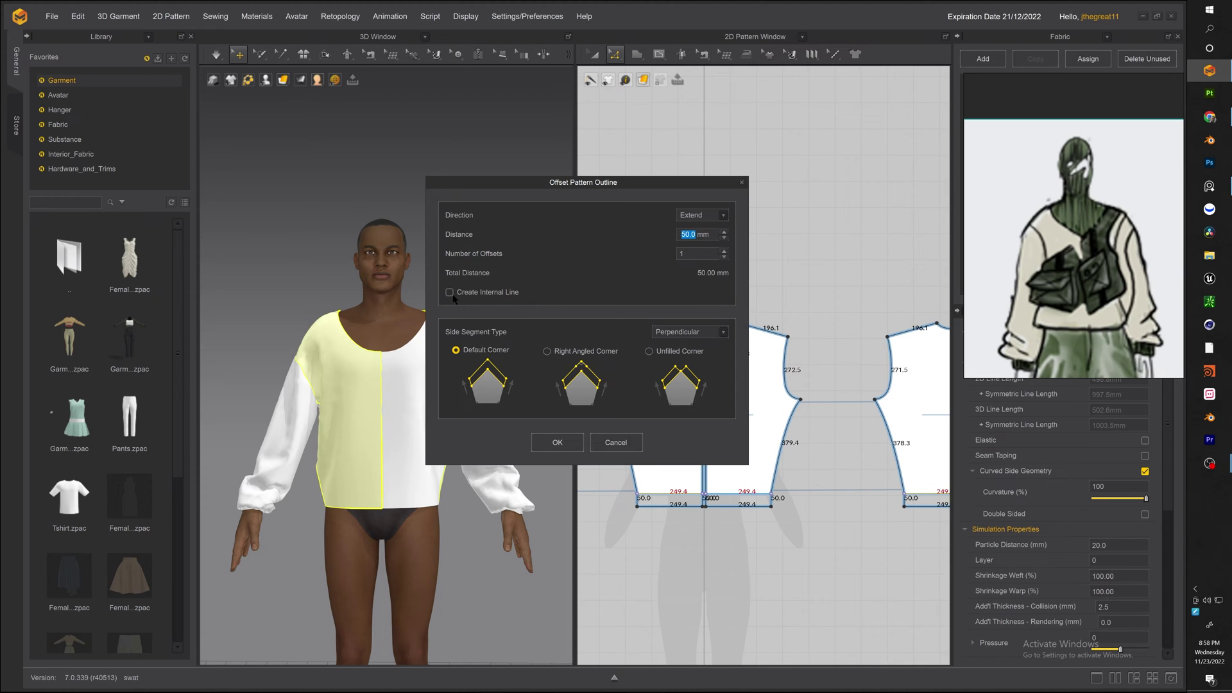
{"action": "left_click", "coordinate": [571, 446]}
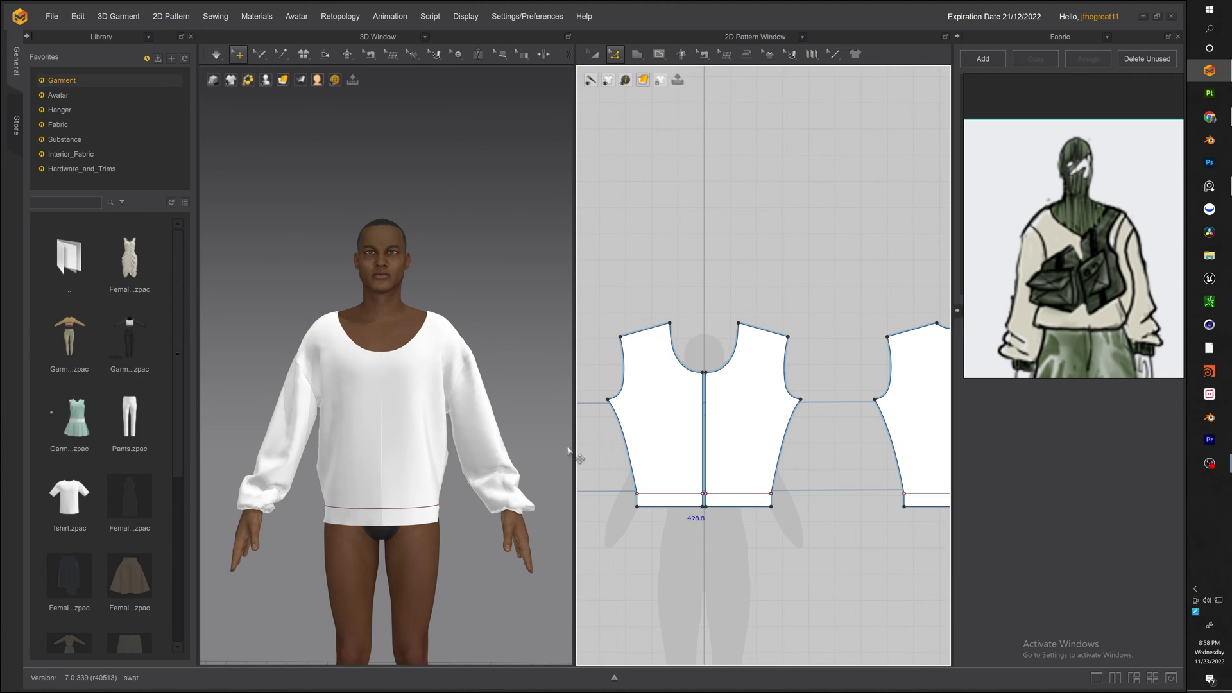
Cut and sew the front and back bodice along the internal hem lines to form separate waistband pieces.
{"action": "right_click", "coordinate": [667, 494]}
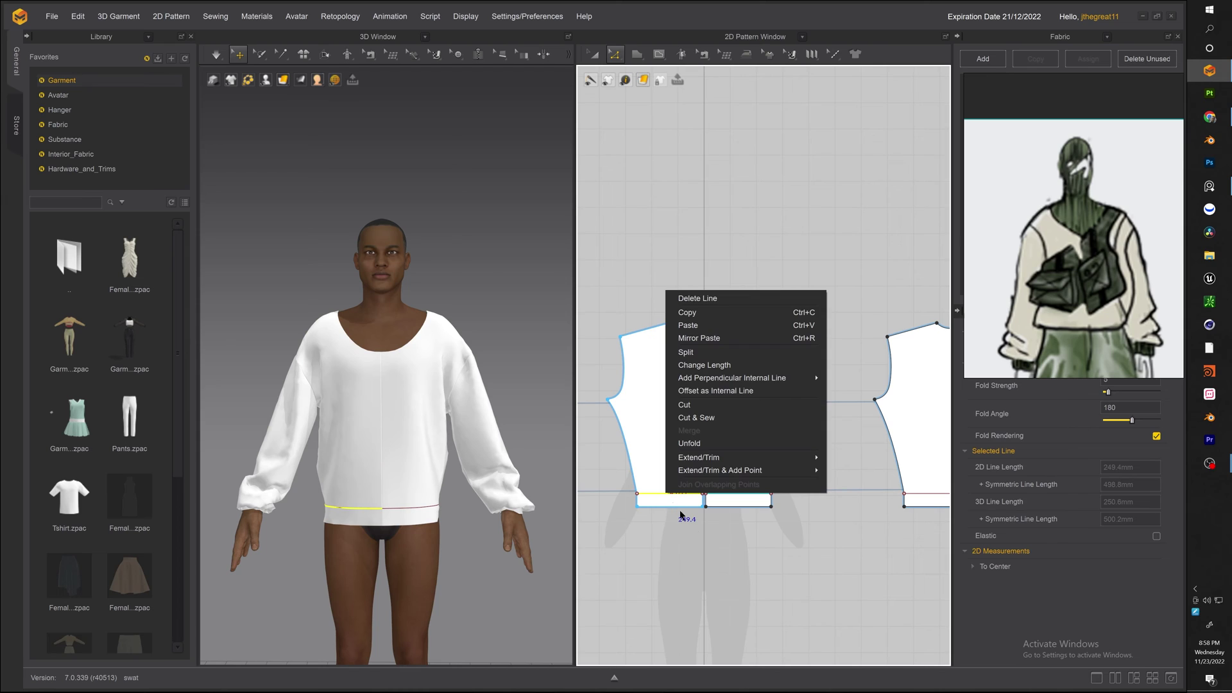
{"action": "left_click", "coordinate": [697, 418]}
{"action": "right_click_drag", "start_coordinate": [675, 514], "coordinate": [829, 505]}
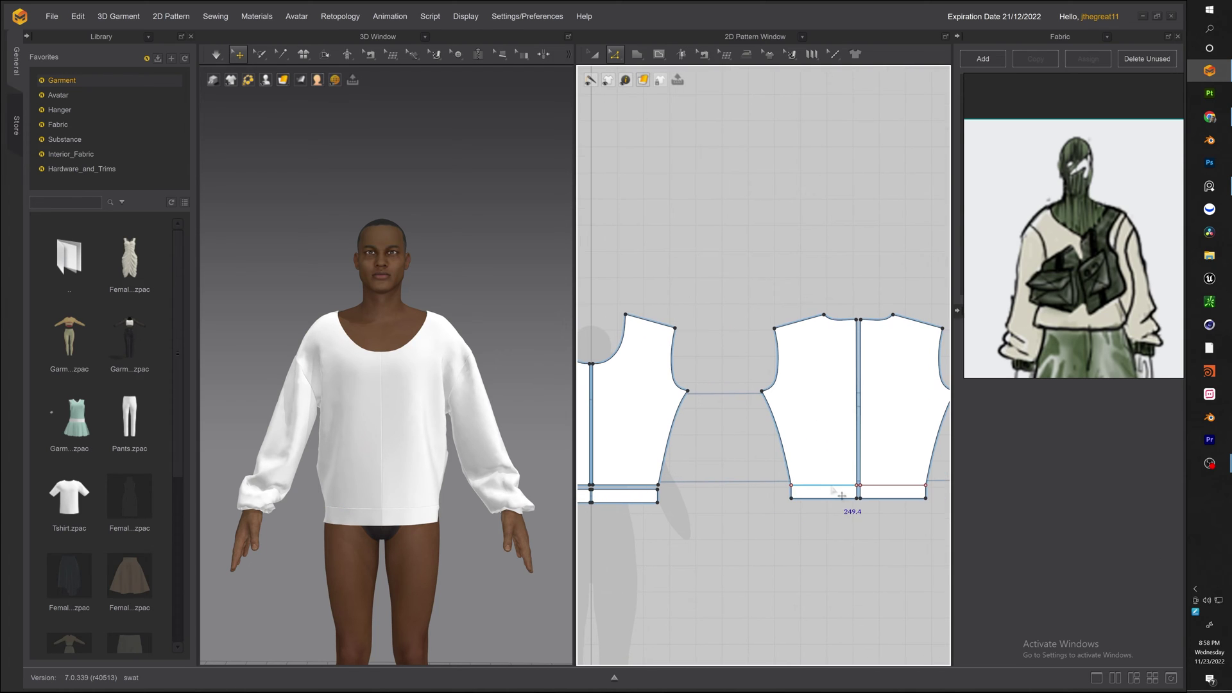
{"action": "right_click", "coordinate": [832, 487]}
{"action": "left_click", "coordinate": [863, 613]}
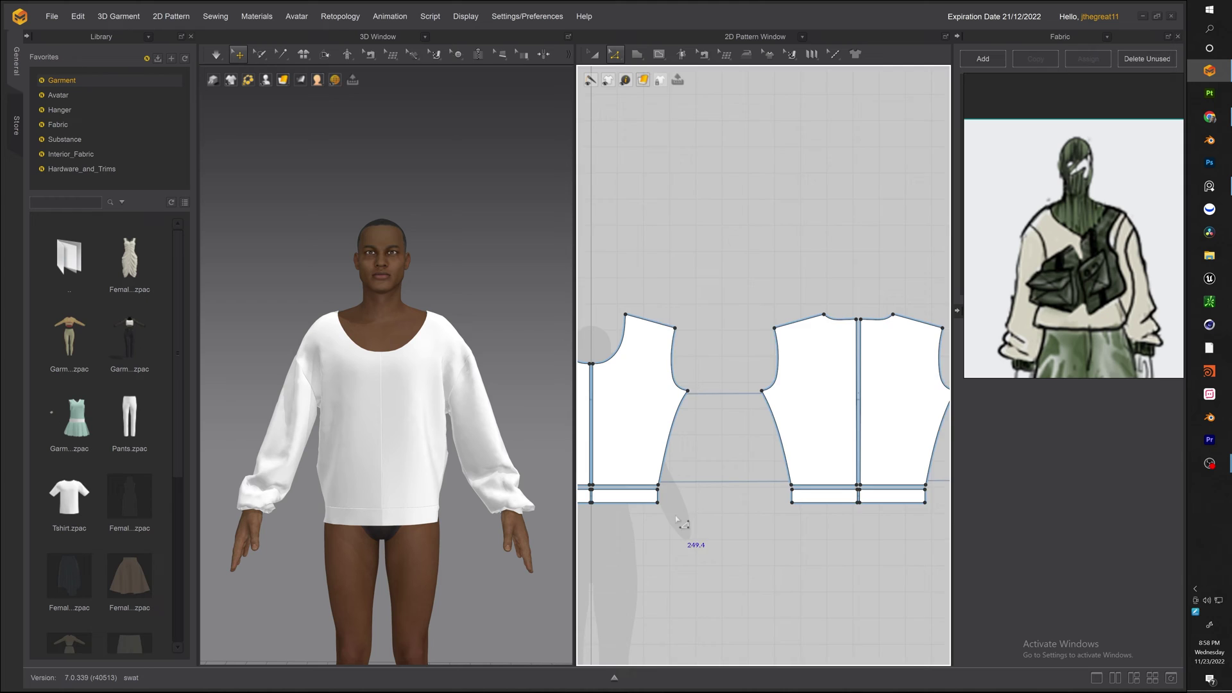
Scale the front and back waistband pieces narrower in width than the bodice hem.
{"action": "scroll", "coordinate": [690, 494], "scroll_direction": "up", "scroll_amount": 5}
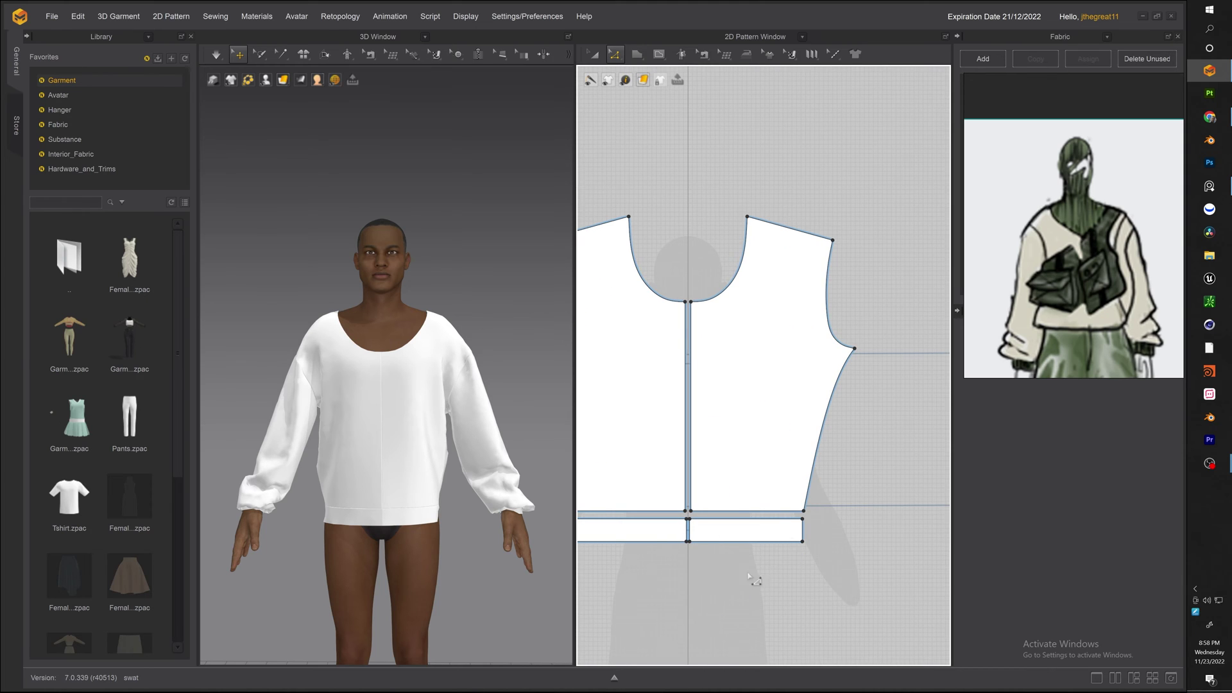
{"action": "scroll", "coordinate": [715, 596], "scroll_direction": "down", "scroll_amount": 3}
{"action": "scroll", "coordinate": [714, 597], "scroll_direction": "up", "scroll_amount": 2}
{"action": "left_click_drag", "start_coordinate": [812, 456], "coordinate": [607, 417]}
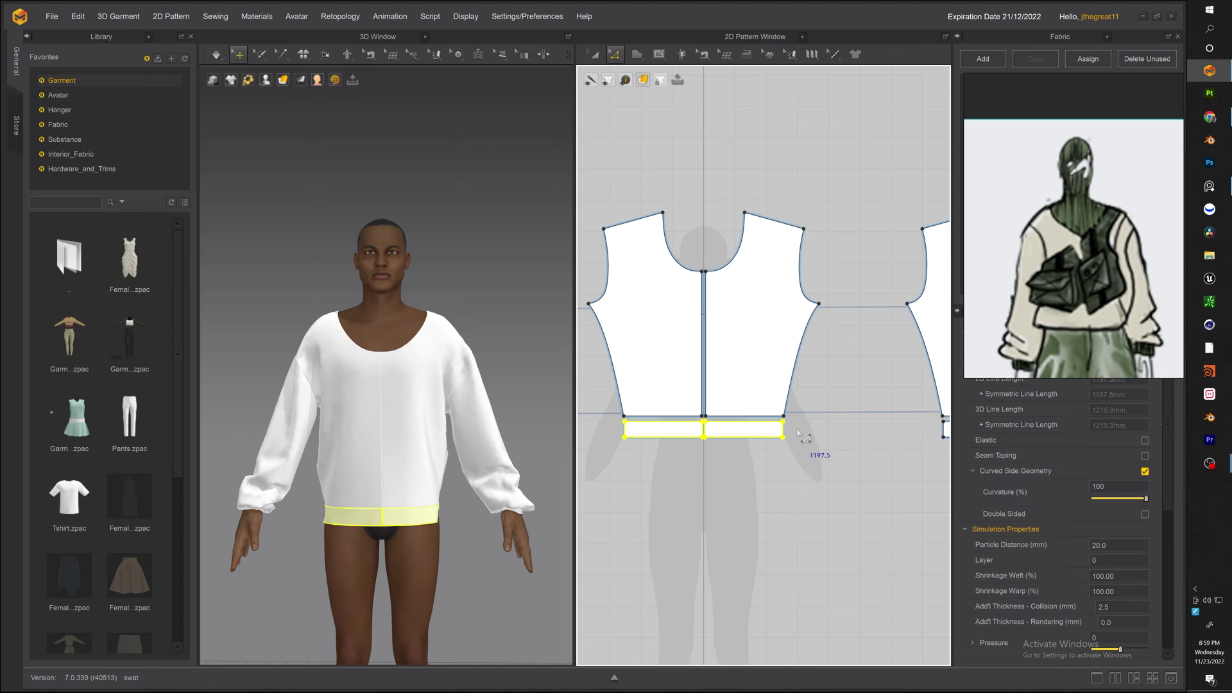
{"action": "key", "text": "a"}
{"action": "scroll", "coordinate": [818, 340], "scroll_direction": "down", "scroll_amount": 3}
{"action": "scroll", "coordinate": [777, 347], "scroll_direction": "up", "scroll_amount": 2}
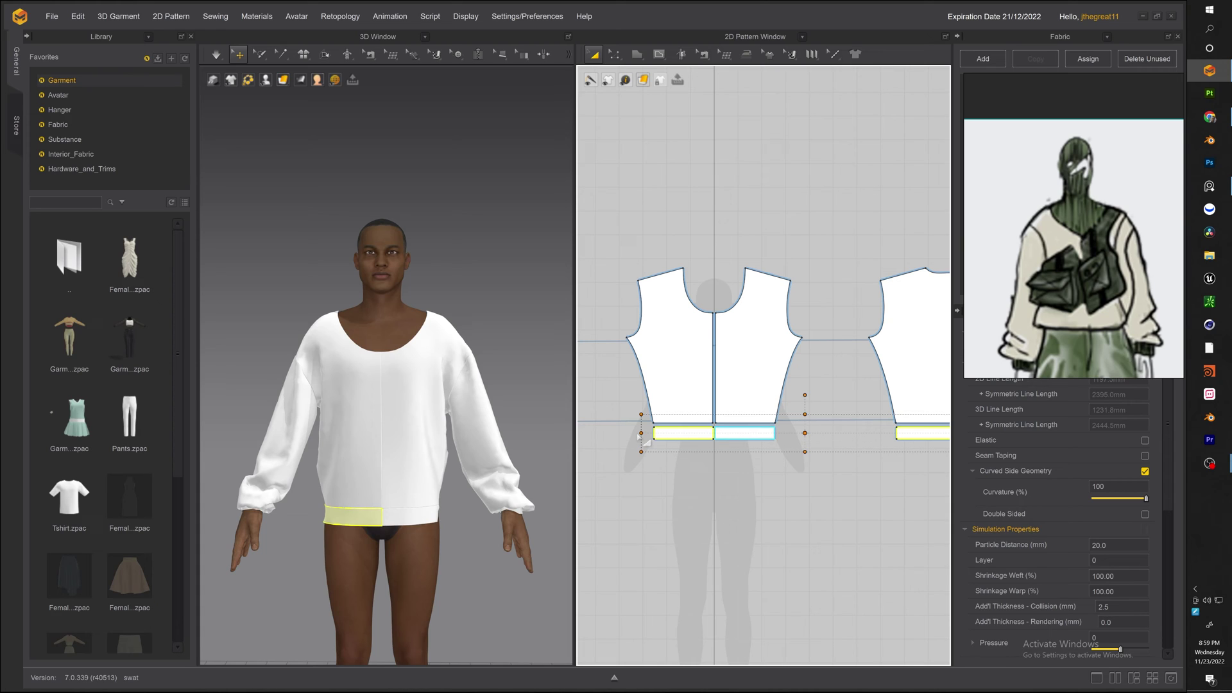
{"action": "left_click_drag", "start_coordinate": [640, 433], "coordinate": [646, 433]}
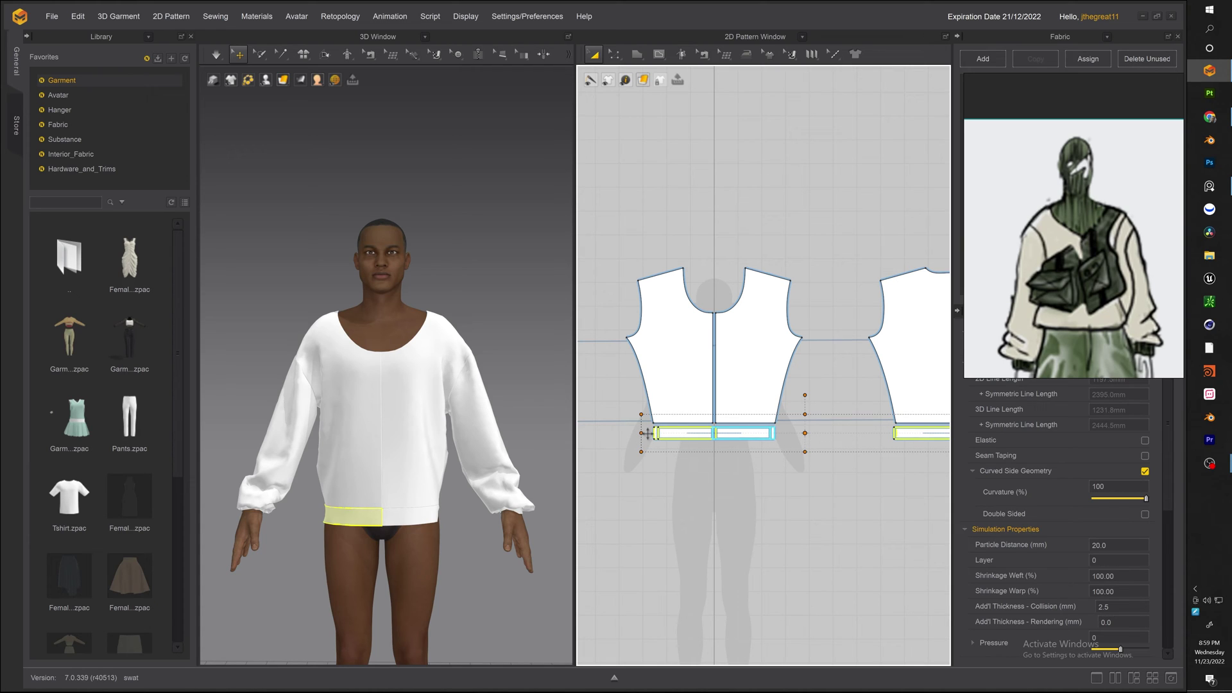
{"action": "left_click_drag", "start_coordinate": [649, 433], "coordinate": [649, 394]}
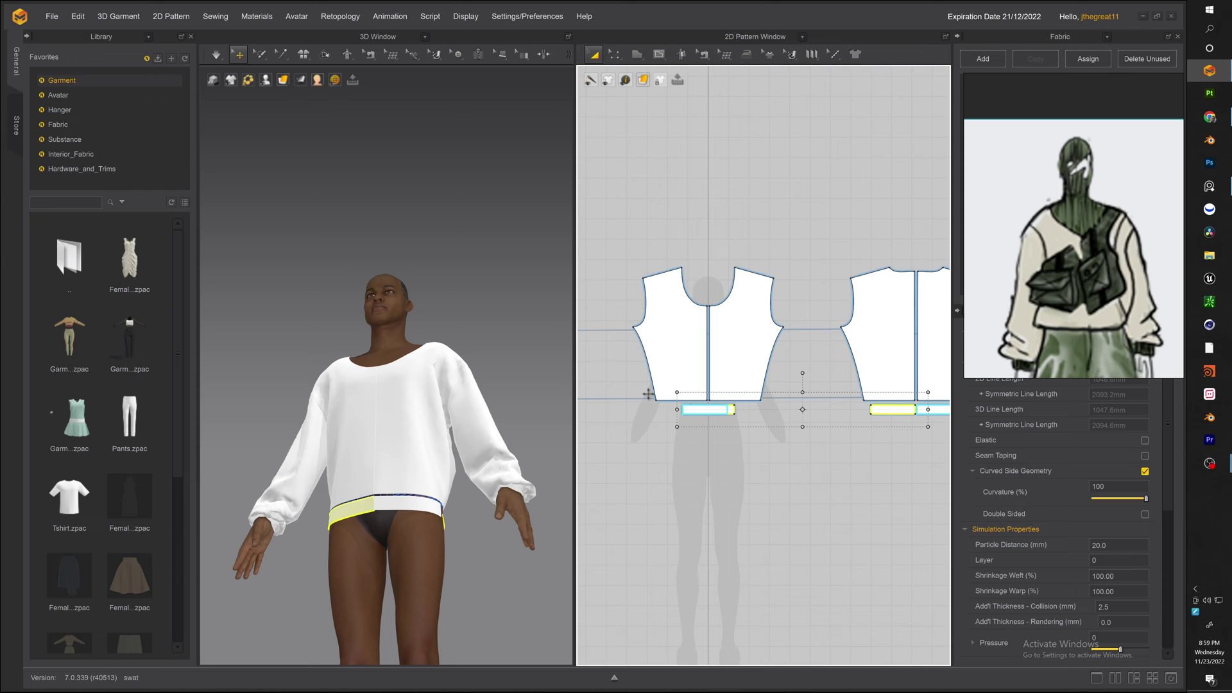
Separate the two front waistband halves and lay them out side by side below the front bodice with a small gap.
{"action": "right_click_drag", "start_coordinate": [430, 450], "coordinate": [455, 472]}
{"action": "mouse_move", "coordinate": [716, 407]}
{"action": "left_mouse_down"}
{"action": "mouse_move", "coordinate": [677, 415]}
{"action": "mouse_move", "coordinate": [734, 416]}
{"action": "left_mouse_up"}
{"action": "left_click", "coordinate": [722, 429]}
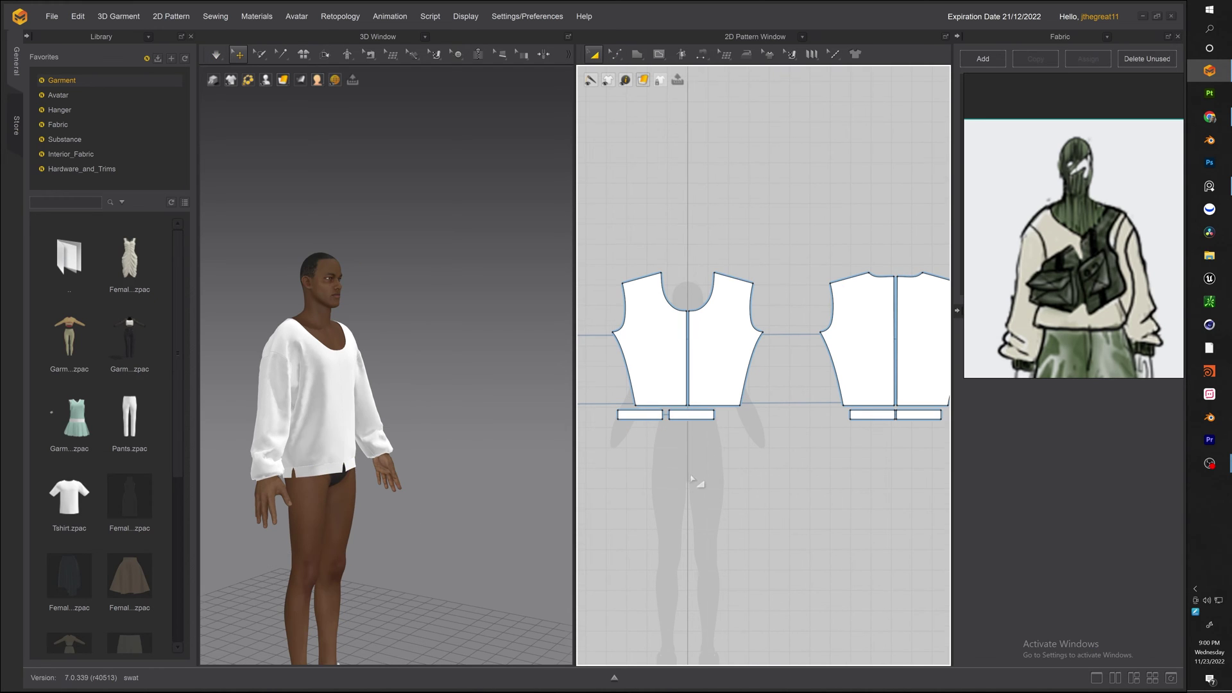
{"action": "left_click", "coordinate": [692, 415]}
{"action": "mouse_move", "coordinate": [648, 418]}
{"action": "left_mouse_down"}
{"action": "mouse_move", "coordinate": [727, 432]}
{"action": "mouse_move", "coordinate": [754, 417]}
{"action": "mouse_move", "coordinate": [668, 419]}
{"action": "left_mouse_up"}
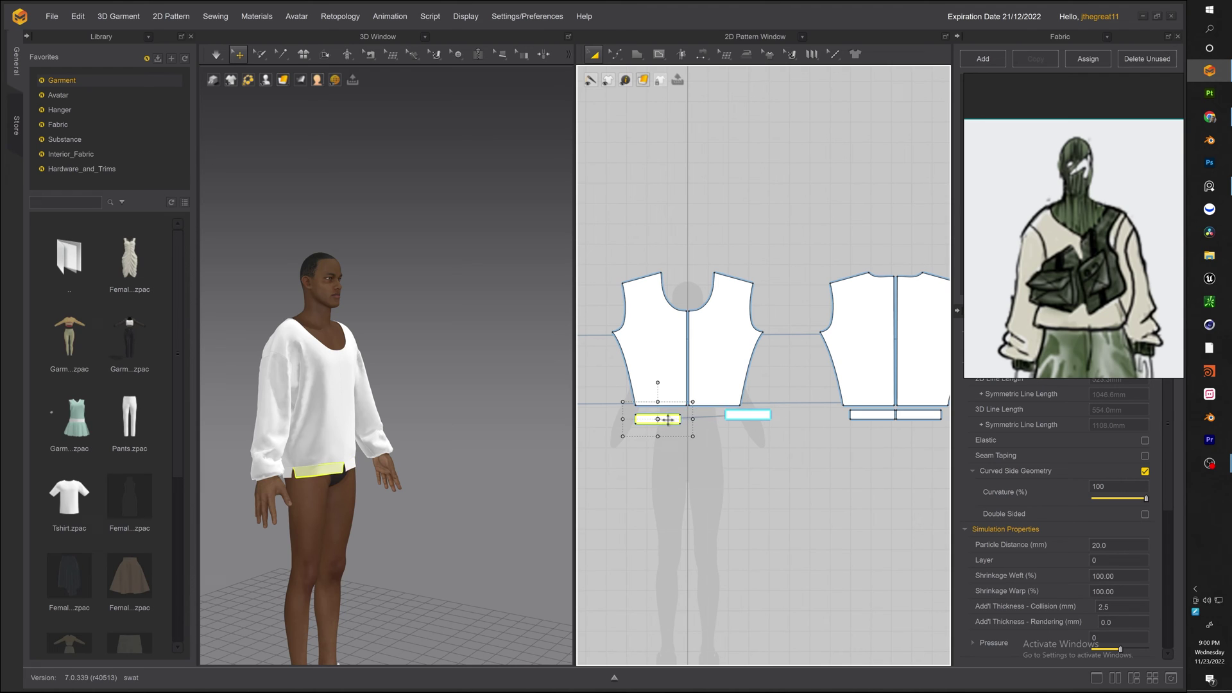
{"action": "left_click_drag", "start_coordinate": [748, 422], "coordinate": [707, 423]}
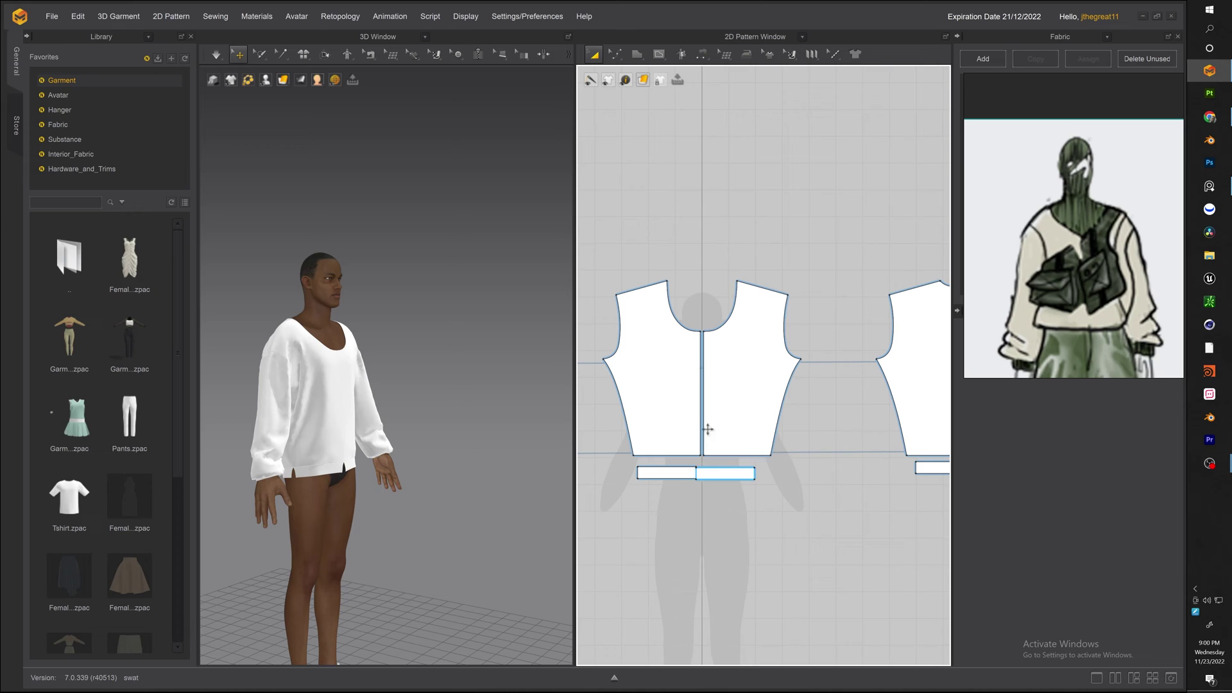
{"action": "scroll", "coordinate": [706, 430], "scroll_direction": "up", "scroll_amount": 2}
{"action": "left_click_drag", "start_coordinate": [752, 467], "coordinate": [752, 469]}
Sew the front waistband halves together at the center and to the back waistband at the side ends, and simulate.
{"action": "key", "text": "n"}
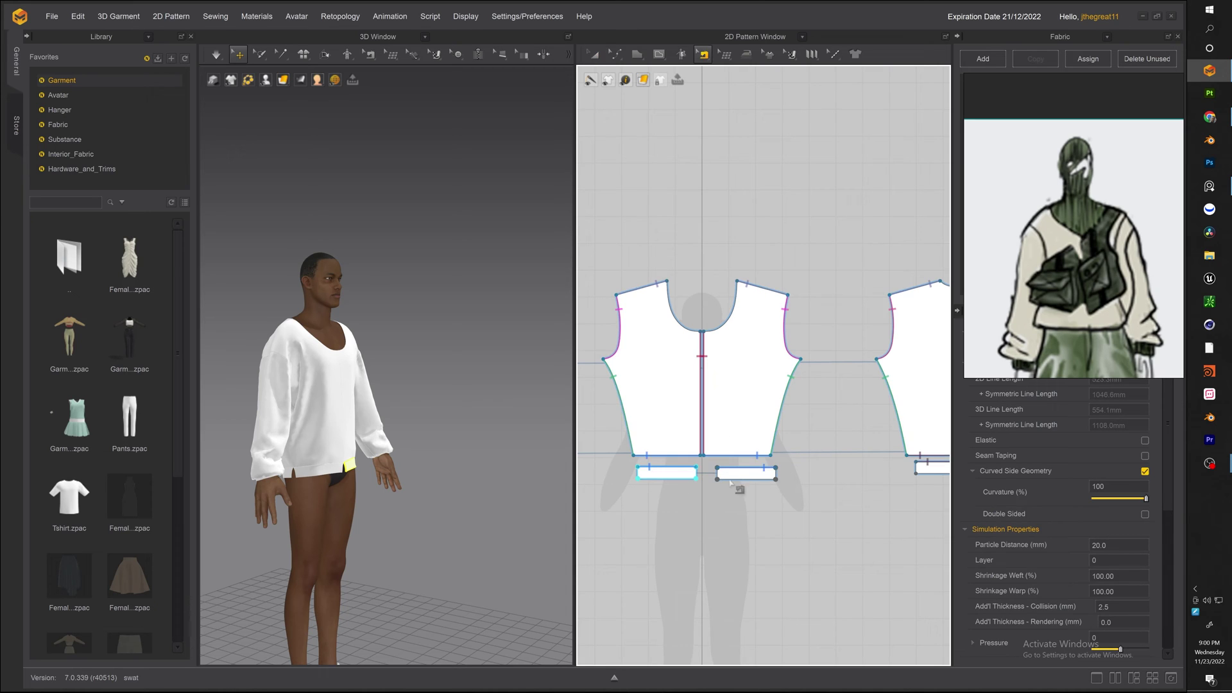
{"action": "left_click", "coordinate": [718, 471]}
{"action": "left_click", "coordinate": [697, 470]}
{"action": "left_click", "coordinate": [775, 470]}
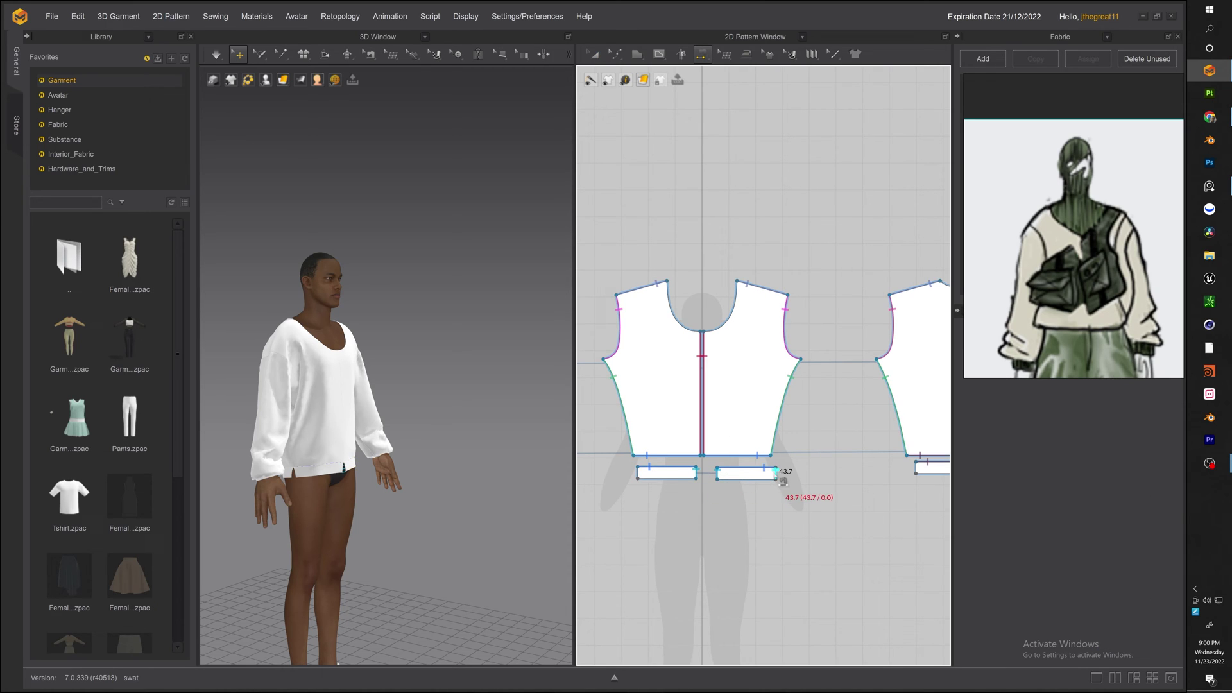
{"action": "left_click", "coordinate": [916, 464]}
{"action": "key", "text": "space"}
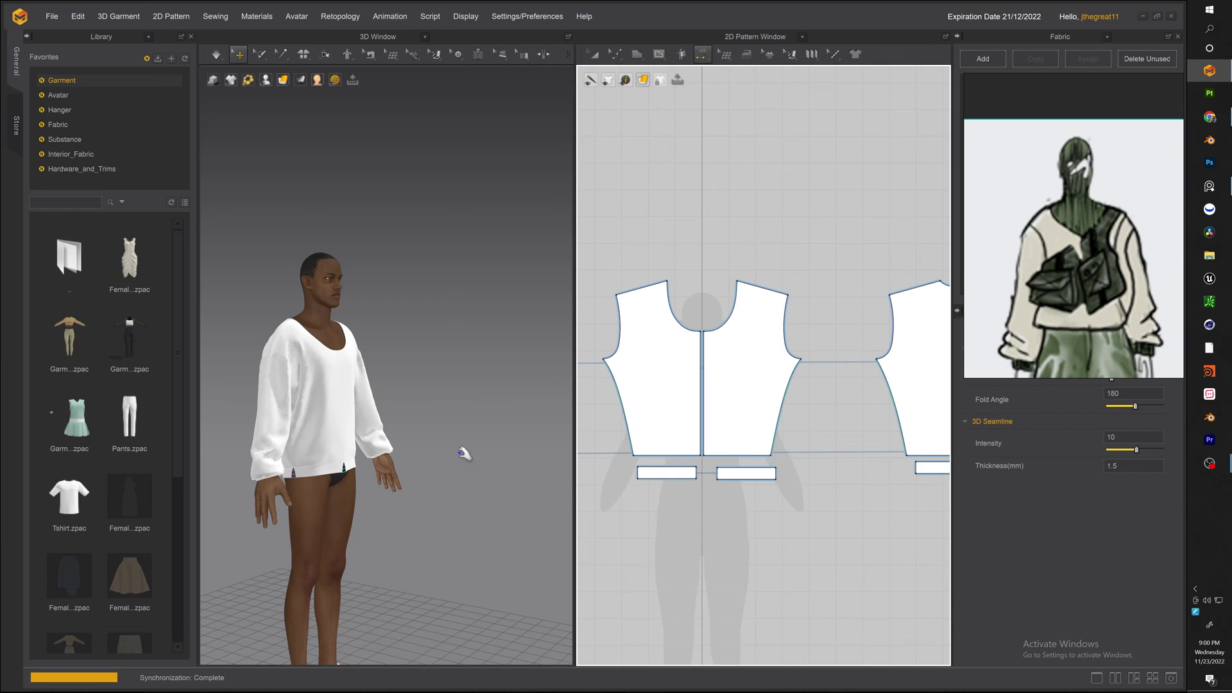
{"action": "right_click_drag", "start_coordinate": [498, 458], "coordinate": [347, 482]}
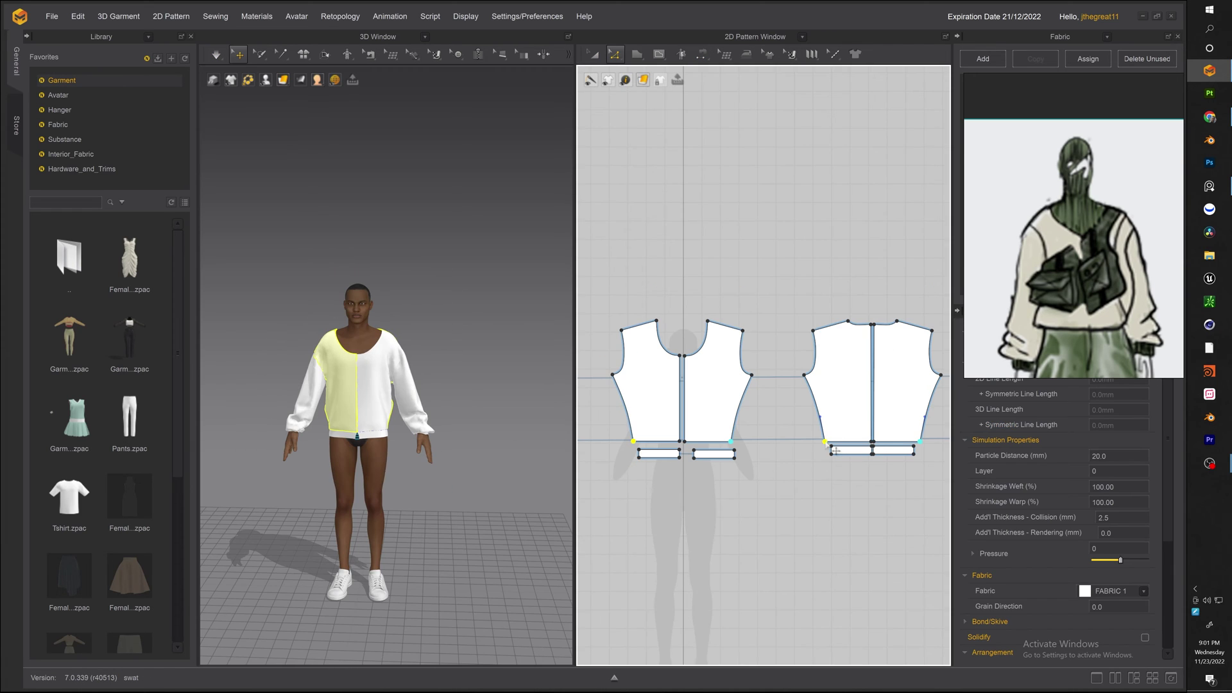
Move the lower side corners of the bodice outward for hem edges of about 314 mm, simulate, and lower the hem edges.
{"action": "left_click_drag", "start_coordinate": [824, 442], "coordinate": [813, 442]}
{"action": "key", "text": "space"}
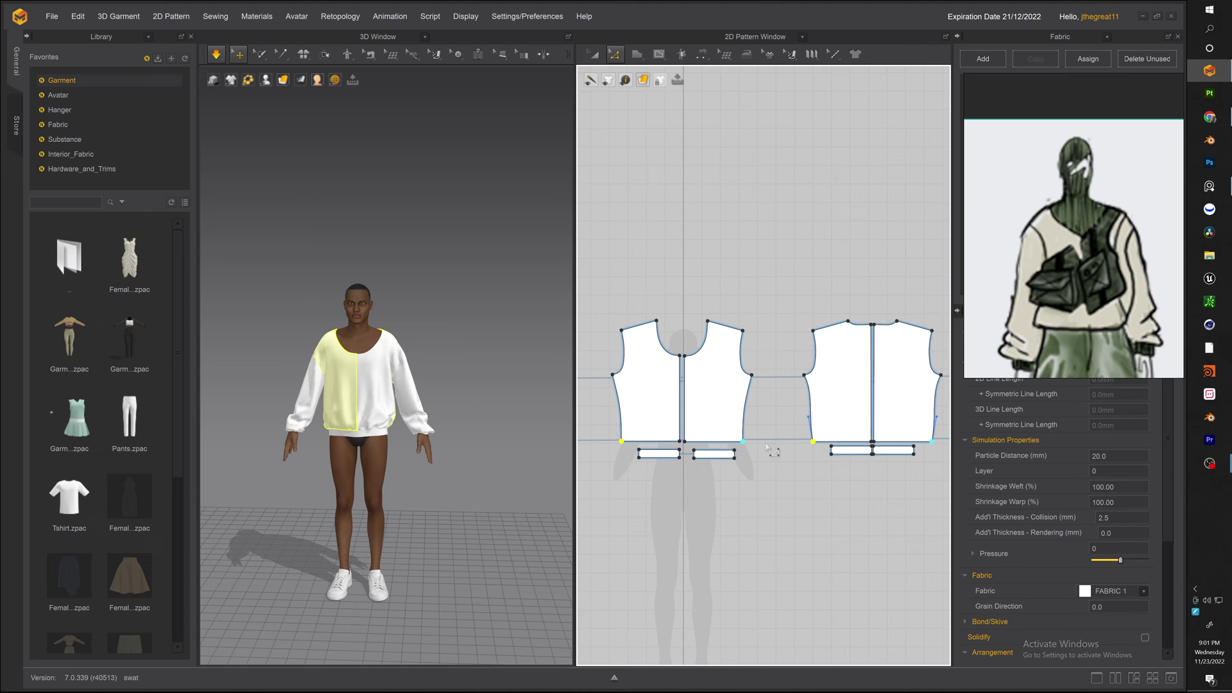
{"action": "right_click_drag", "start_coordinate": [424, 451], "coordinate": [281, 441]}
{"action": "key", "text": "b"}
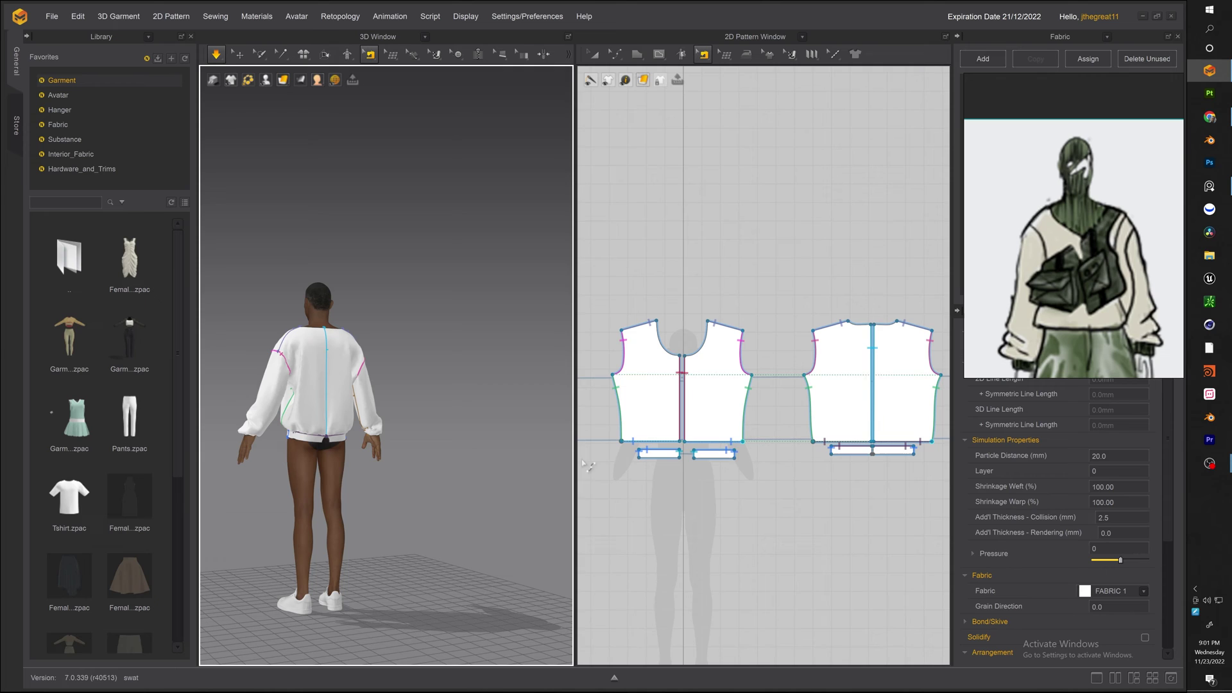
{"action": "scroll", "coordinate": [882, 457], "scroll_direction": "up", "scroll_amount": 5}
{"action": "scroll", "coordinate": [882, 457], "scroll_direction": "down", "scroll_amount": 4}
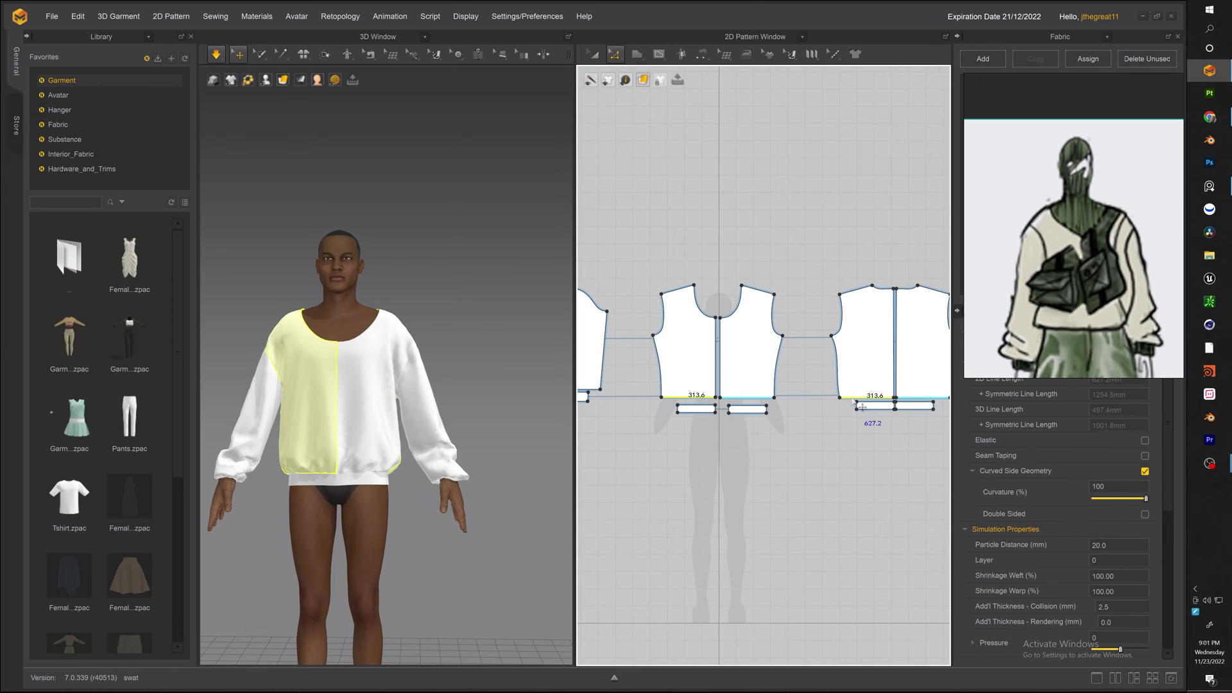
{"action": "left_click_drag", "start_coordinate": [852, 397], "coordinate": [851, 410]}
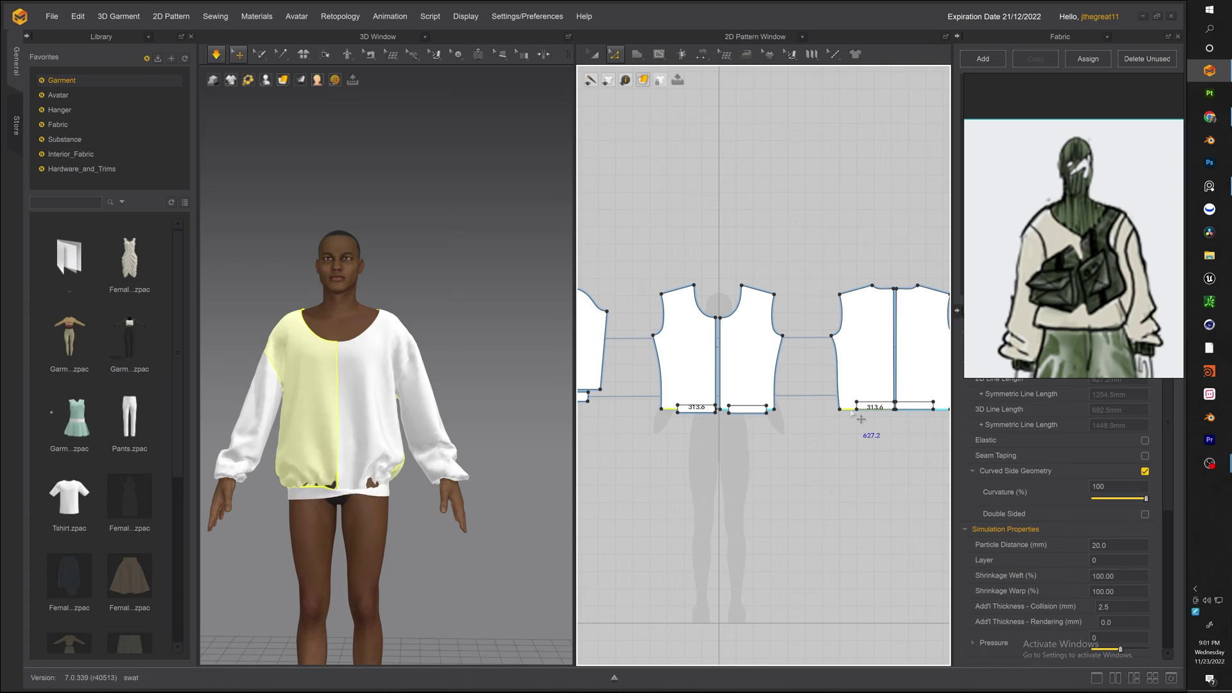
Pull the front bodice and waistband fabric into place around the waist during simulation so the sweater drapes evenly.
{"action": "right_click_drag", "start_coordinate": [346, 471], "coordinate": [328, 442]}
{"action": "mouse_move", "coordinate": [297, 454]}
{"action": "left_mouse_down"}
{"action": "mouse_move", "coordinate": [286, 409]}
{"action": "mouse_move", "coordinate": [283, 453]}
{"action": "left_mouse_up"}
{"action": "mouse_move", "coordinate": [385, 462]}
{"action": "left_mouse_down"}
{"action": "mouse_move", "coordinate": [394, 414]}
{"action": "mouse_move", "coordinate": [379, 440]}
{"action": "left_mouse_up"}
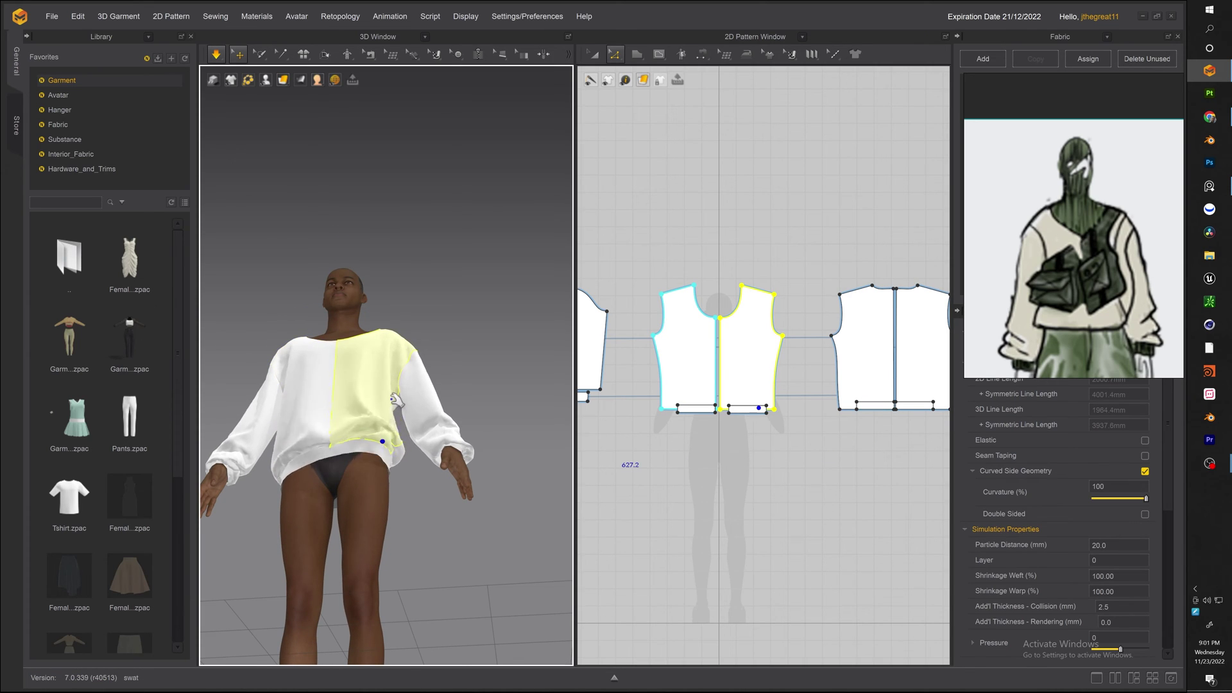
{"action": "right_click_drag", "start_coordinate": [379, 440], "coordinate": [315, 409]}
{"action": "left_click", "coordinate": [250, 437]}
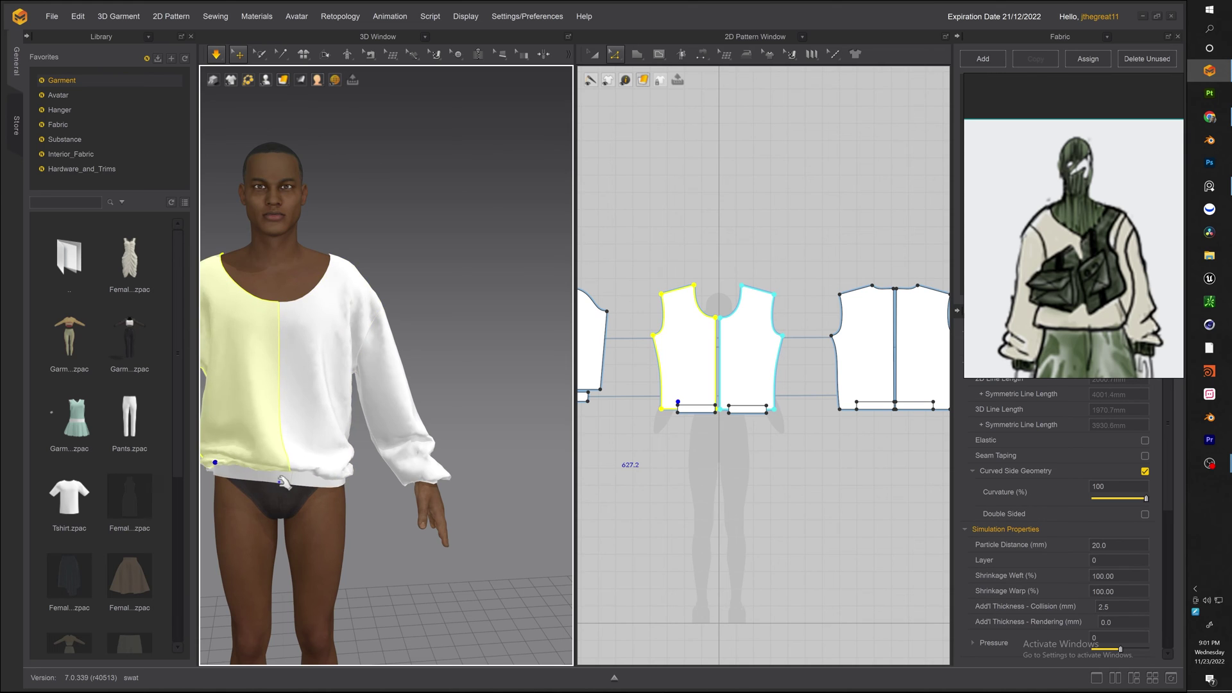
{"action": "mouse_move", "coordinate": [251, 437]}
{"action": "right_mouse_down"}
{"action": "mouse_move", "coordinate": [259, 443]}
{"action": "mouse_move", "coordinate": [256, 428]}
{"action": "right_mouse_up"}
{"action": "left_click_drag", "start_coordinate": [242, 493], "coordinate": [242, 512]}
{"action": "right_click_drag", "start_coordinate": [242, 512], "coordinate": [350, 483]}
{"action": "left_click", "coordinate": [252, 491]}
{"action": "left_click", "coordinate": [375, 539]}
{"action": "left_click", "coordinate": [316, 473]}
{"action": "right_click_drag", "start_coordinate": [396, 432], "coordinate": [334, 329]}
{"action": "left_click", "coordinate": [443, 425]}
{"action": "left_click", "coordinate": [335, 329]}
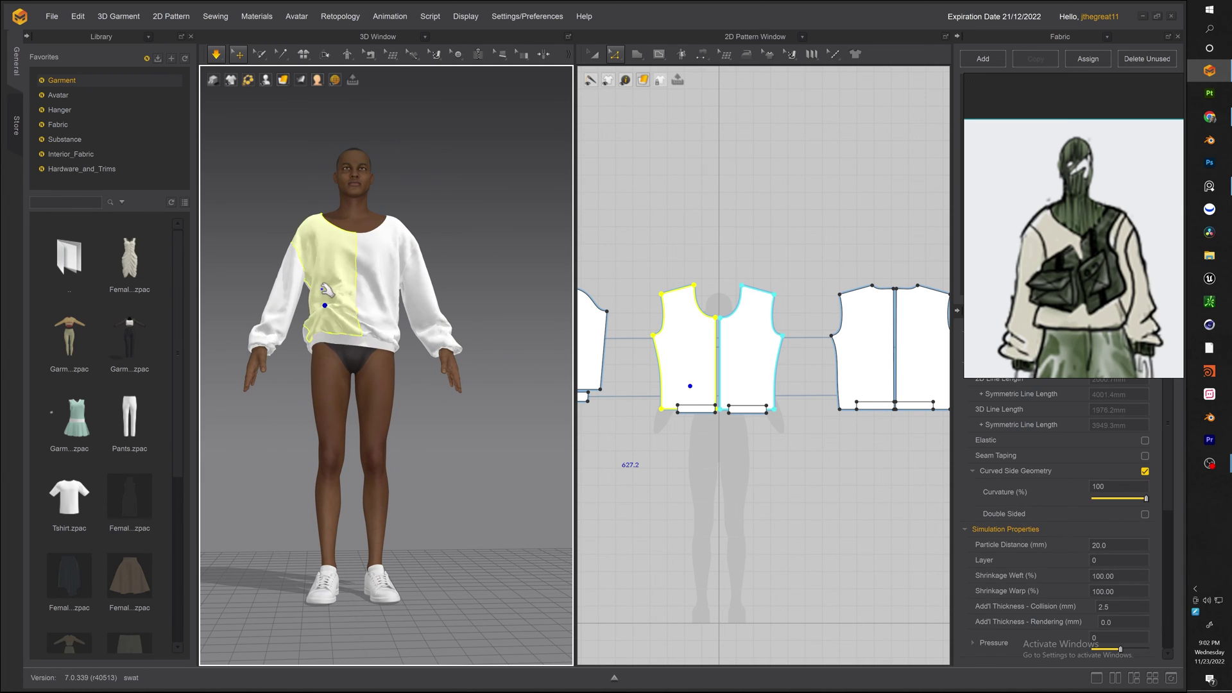
{"action": "left_click", "coordinate": [611, 475]}
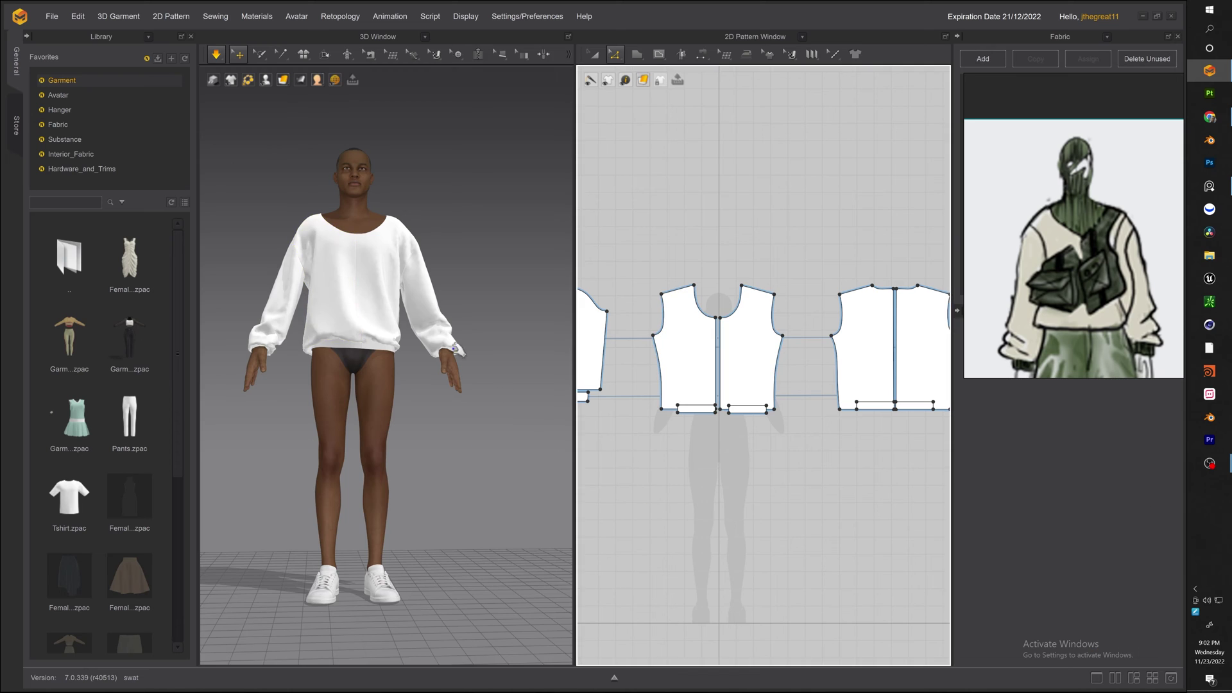
{"action": "right_click_drag", "start_coordinate": [453, 346], "coordinate": [470, 392]}
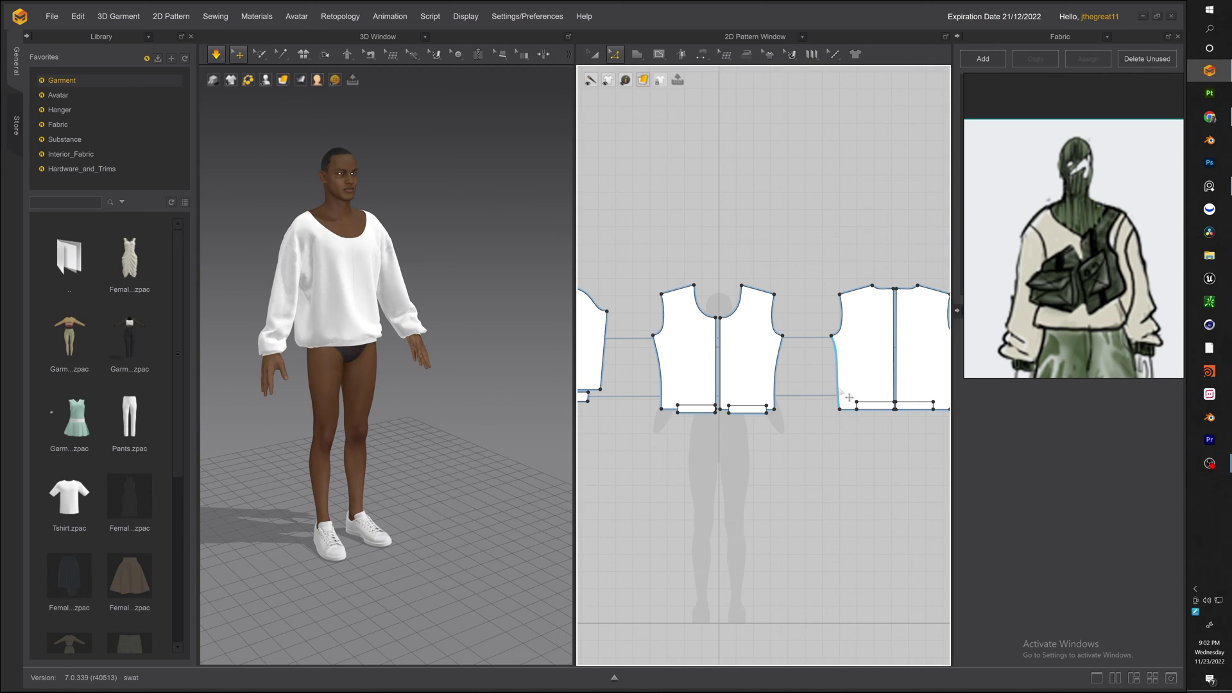
Draw a V-shaped internal line on the sleeve from side edge to side edge via the cap, segments about 354 and 356 mm.
{"action": "right_click_drag", "start_coordinate": [764, 447], "coordinate": [721, 459]}
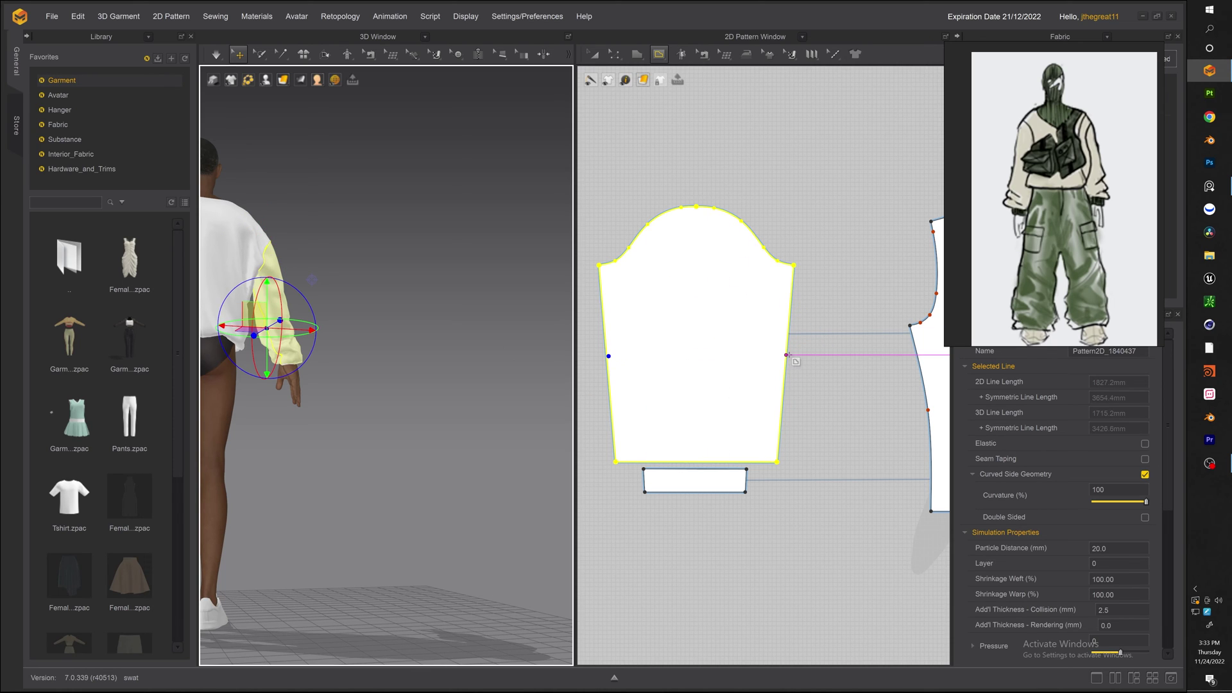
{"action": "left_click", "coordinate": [787, 354]}
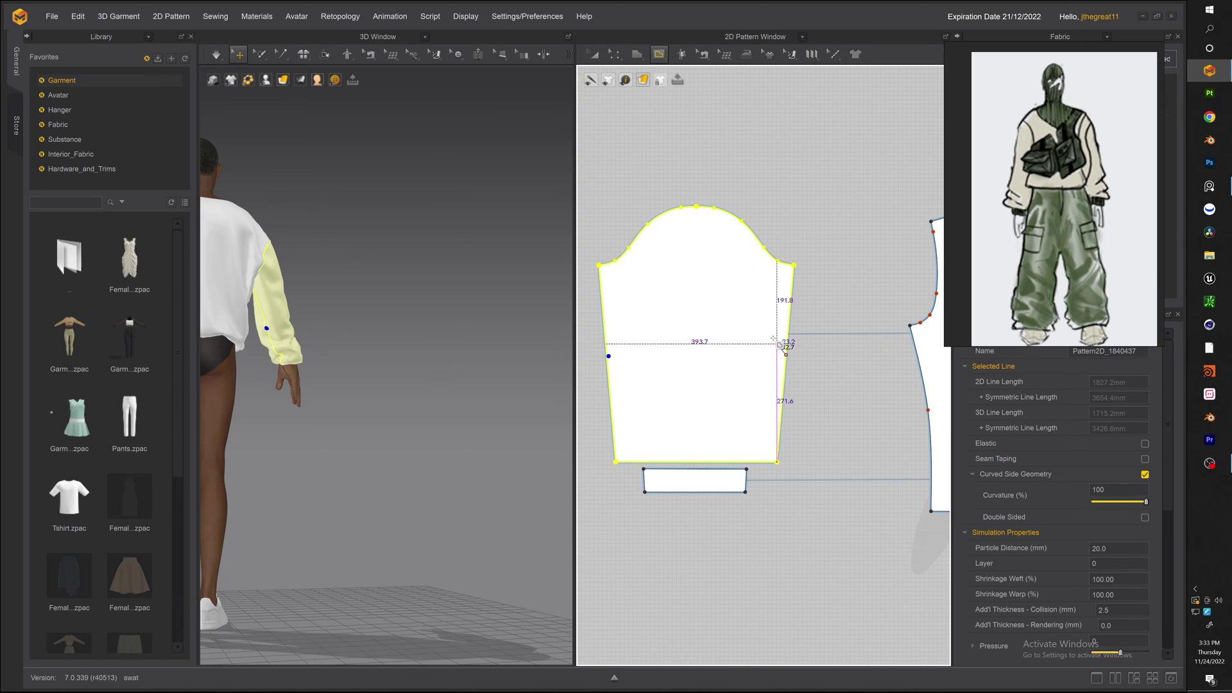
{"action": "left_click", "coordinate": [697, 230]}
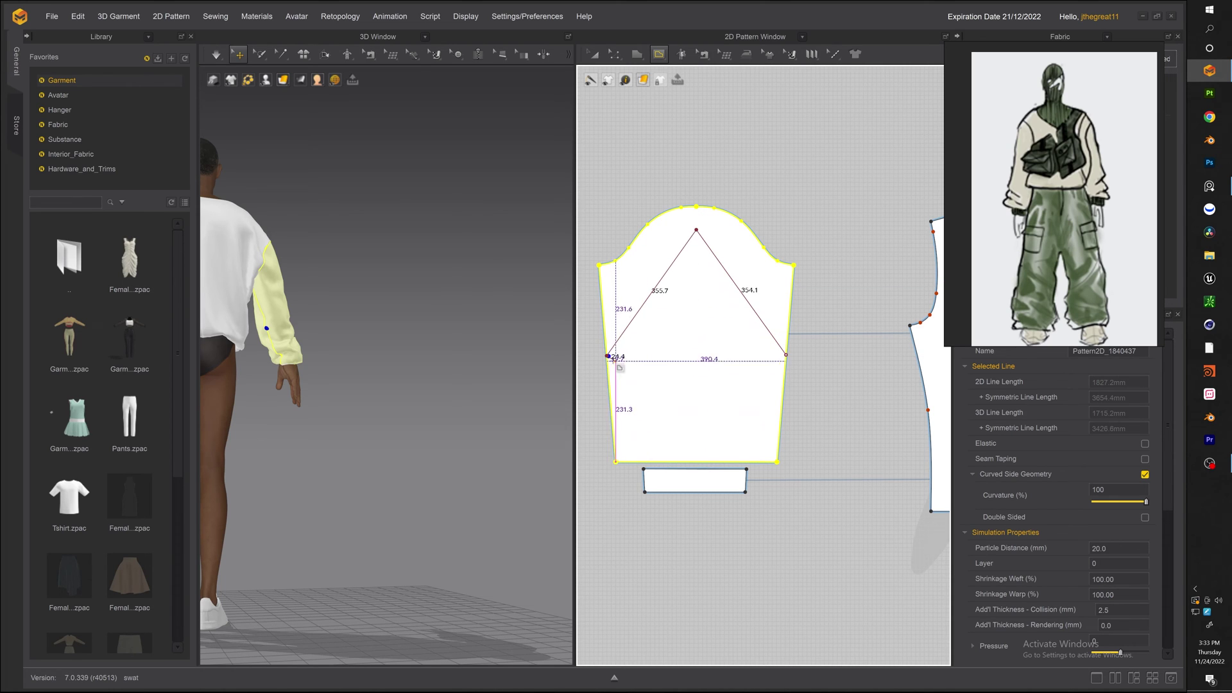
{"action": "double_click", "coordinate": [607, 356]}
Lower both ends of the sleeve's V-shaped internal line along the side edges to matching heights.
{"action": "left_click_drag", "start_coordinate": [786, 354], "coordinate": [781, 410]}
{"action": "left_click", "coordinate": [643, 185]}
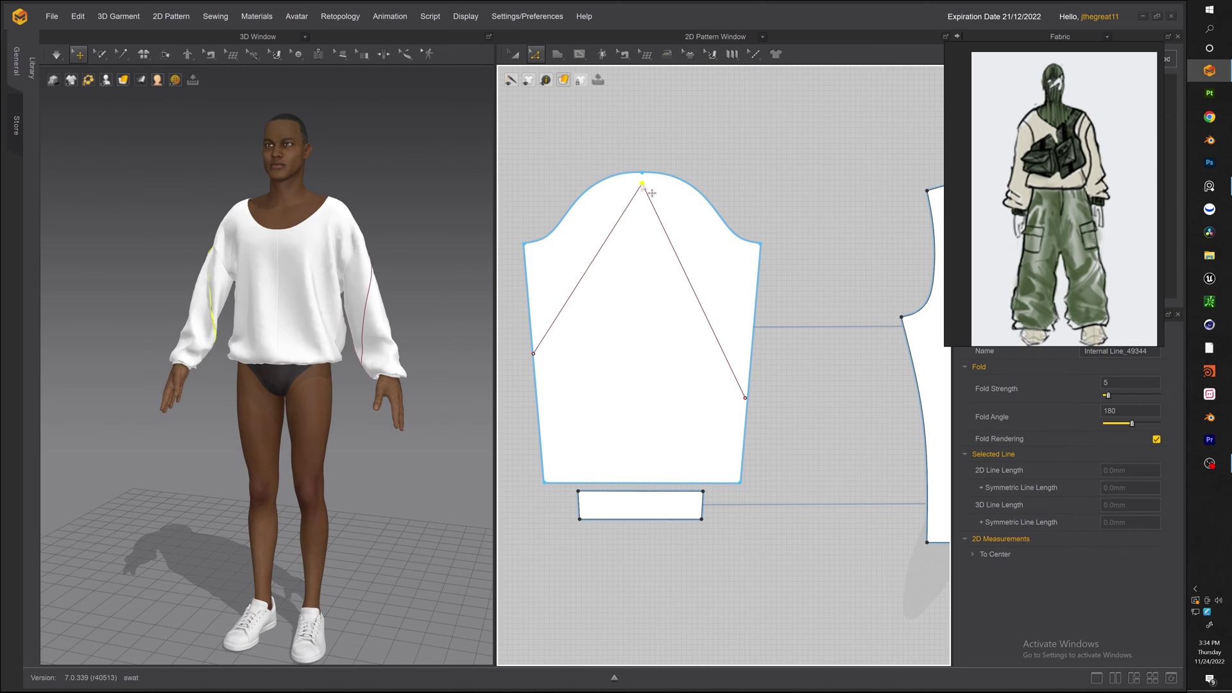
{"action": "left_click_drag", "start_coordinate": [534, 354], "coordinate": [537, 398]}
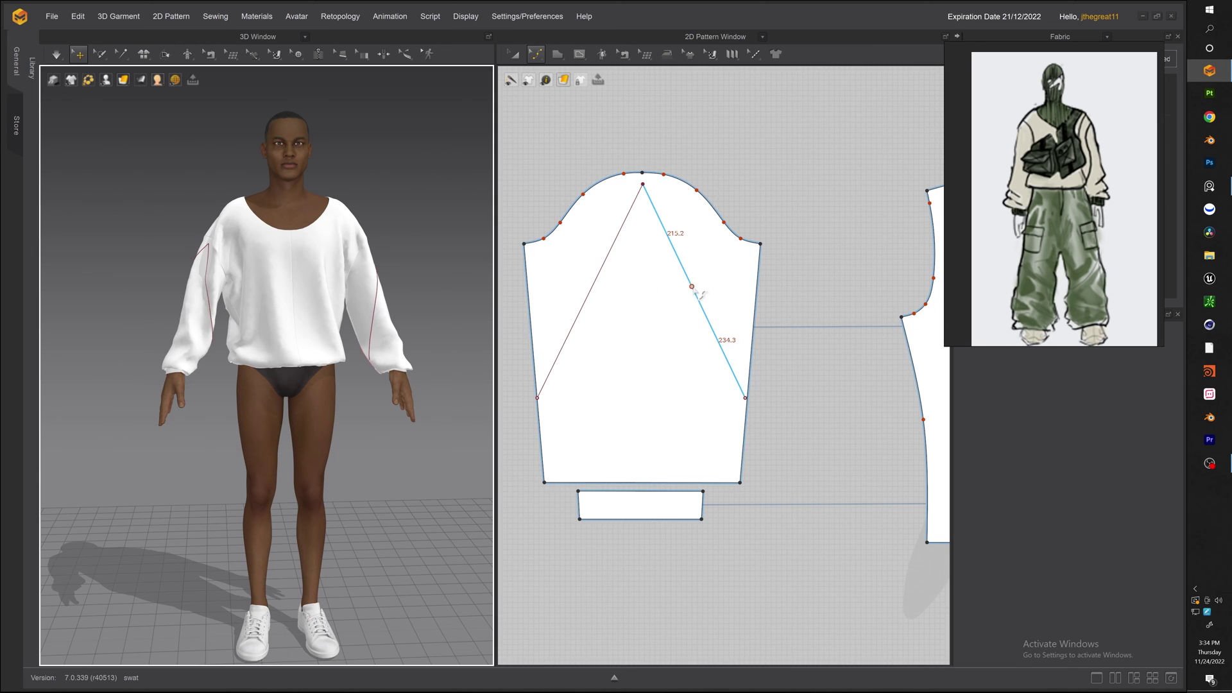
Curve both segments of the sleeve's V-shaped internal line and convert its apex near the cap to a curve point.
{"action": "left_click_drag", "start_coordinate": [691, 286], "coordinate": [641, 240]}
{"action": "left_click", "coordinate": [642, 184]}
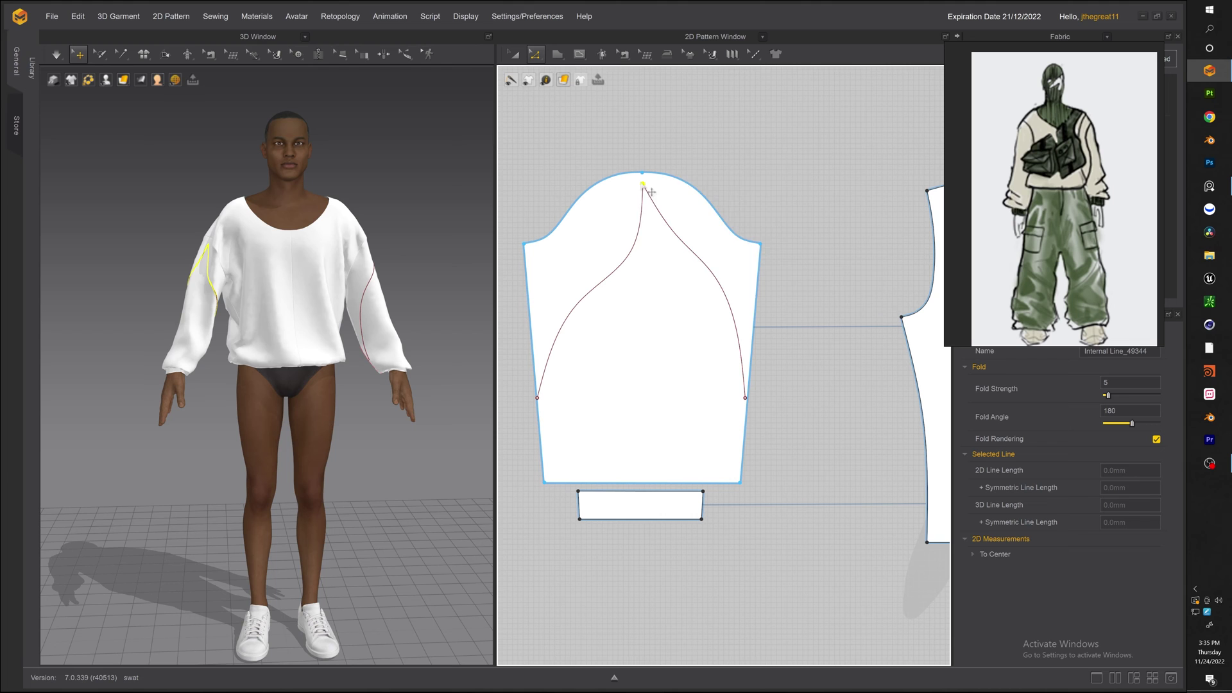
{"action": "right_click", "coordinate": [642, 184]}
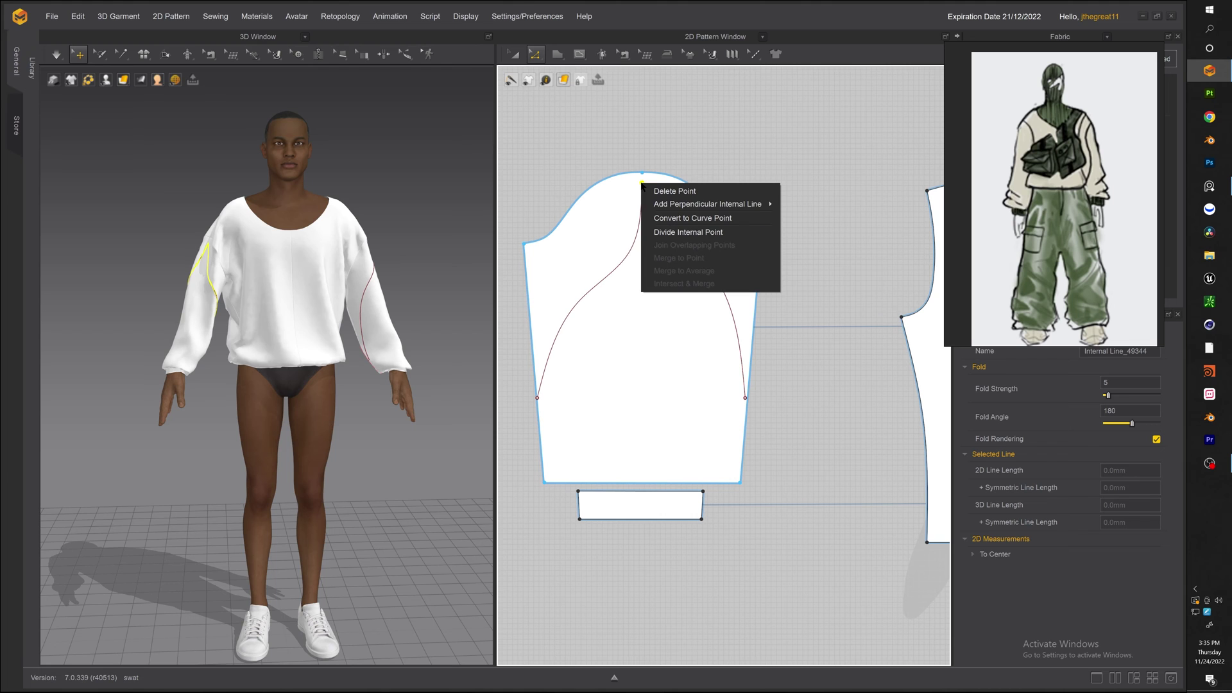
{"action": "left_click", "coordinate": [692, 218]}
{"action": "right_click_drag", "start_coordinate": [454, 252], "coordinate": [170, 256]}
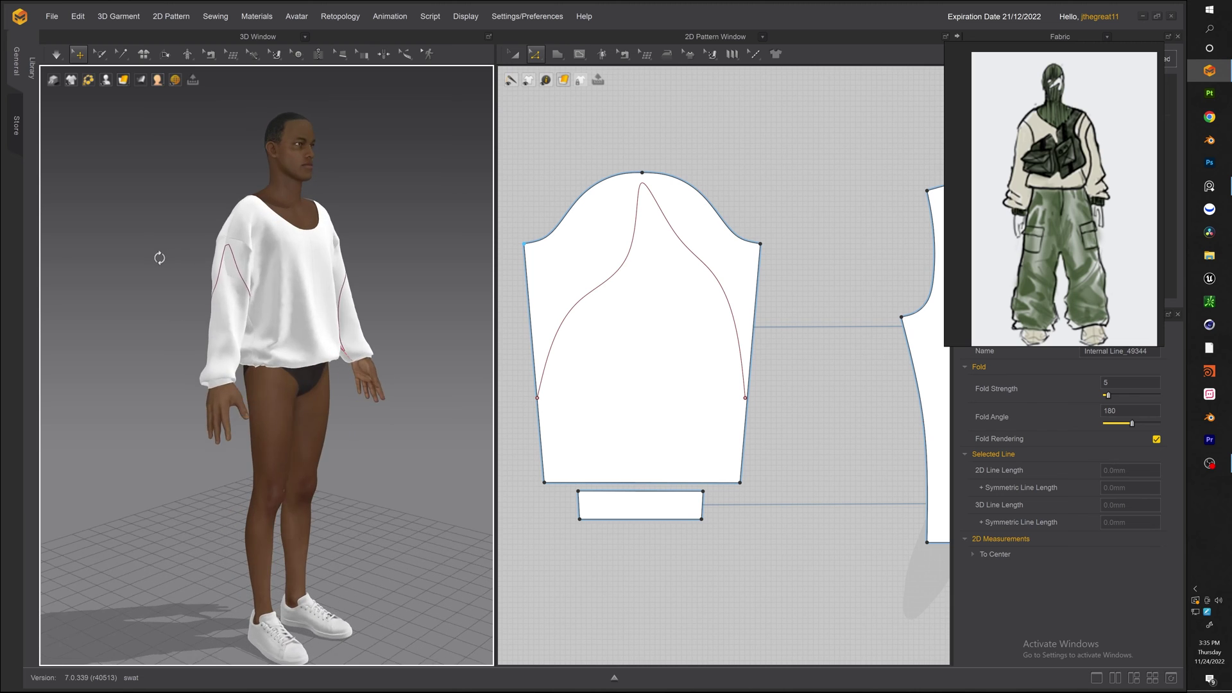
Reposition the curve points on both sides of the sleeve's internal line to form a narrow rounded arch with inward-curving sides.
{"action": "left_click", "coordinate": [667, 224]}
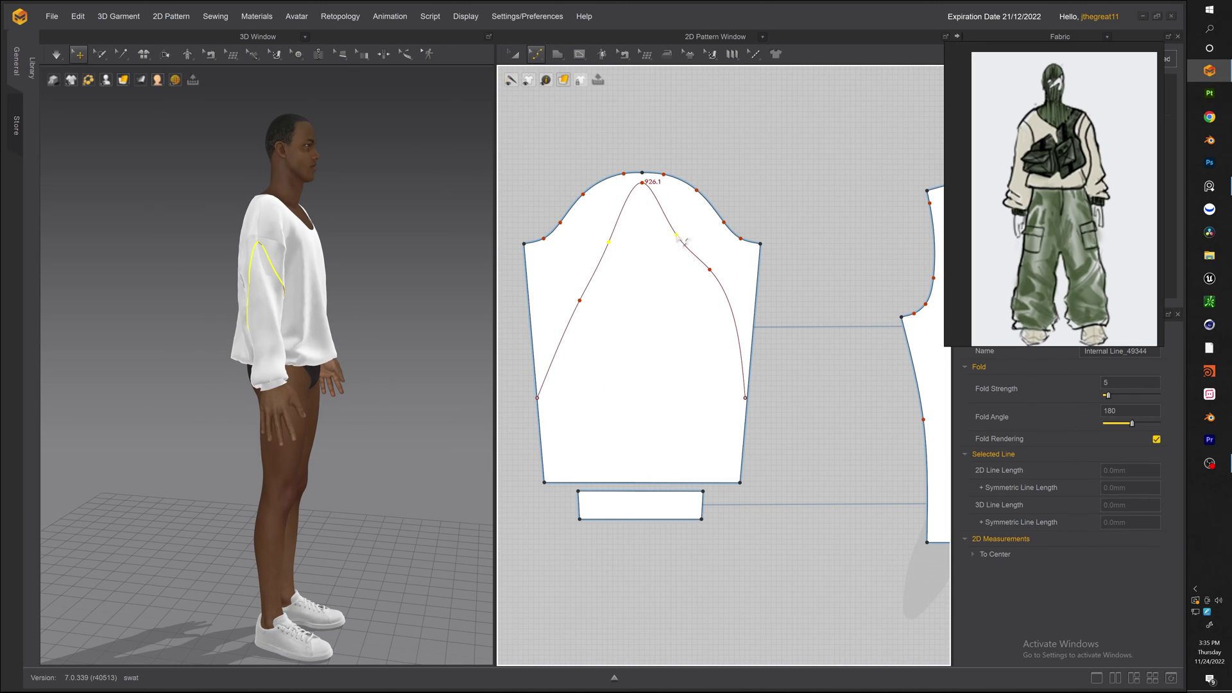
{"action": "left_click_drag", "start_coordinate": [676, 237], "coordinate": [590, 233]}
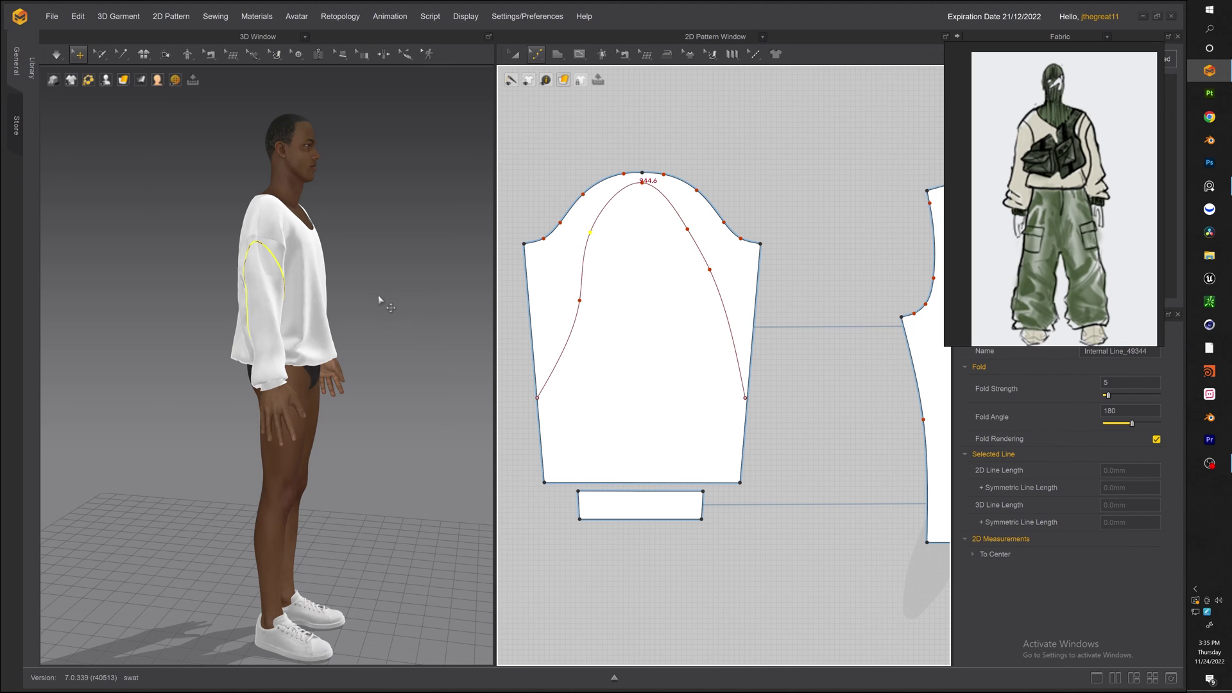
{"action": "right_click_drag", "start_coordinate": [379, 296], "coordinate": [316, 285]}
{"action": "left_click_drag", "start_coordinate": [709, 270], "coordinate": [683, 318]}
{"action": "right_click_drag", "start_coordinate": [430, 275], "coordinate": [558, 276]}
{"action": "left_click_drag", "start_coordinate": [580, 301], "coordinate": [600, 304]}
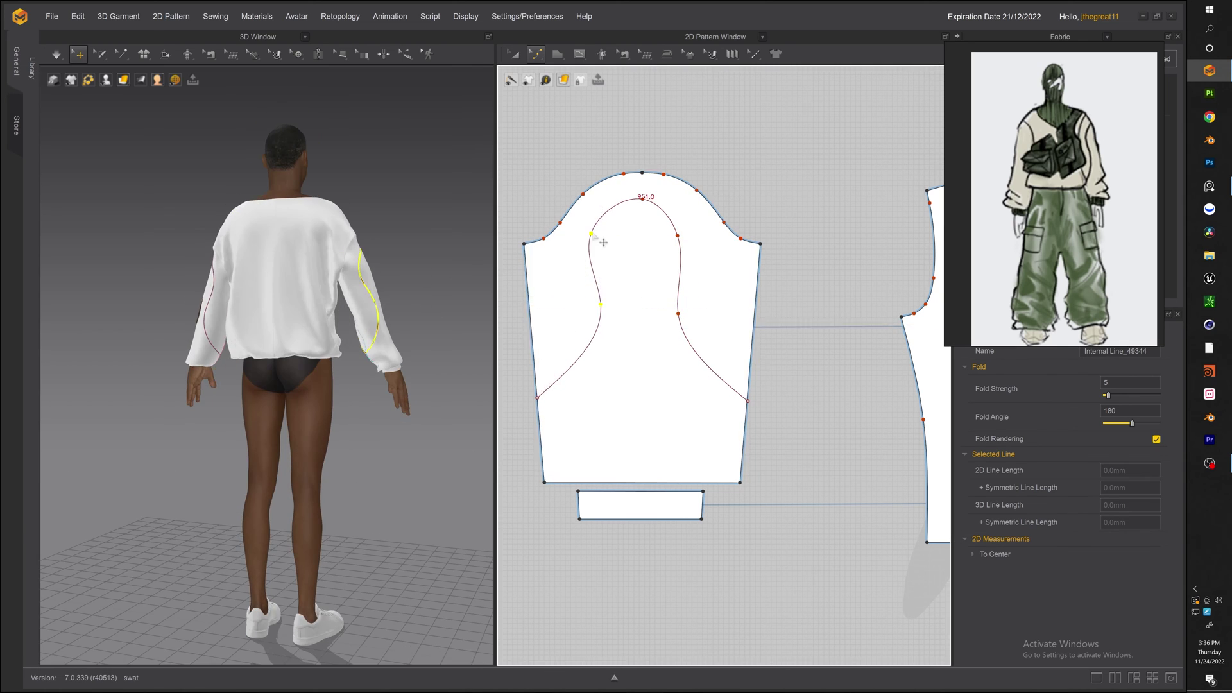
{"action": "left_click_drag", "start_coordinate": [591, 234], "coordinate": [604, 238]}
Bow the lower segments of the sleeve's internal line downward near both side edges and simulate the garment.
{"action": "right_click_drag", "start_coordinate": [411, 283], "coordinate": [147, 292]}
{"action": "left_click_drag", "start_coordinate": [555, 378], "coordinate": [554, 395]}
{"action": "left_click_drag", "start_coordinate": [734, 387], "coordinate": [722, 396]}
{"action": "key", "text": "space"}
{"action": "right_click_drag", "start_coordinate": [186, 285], "coordinate": [380, 281]}
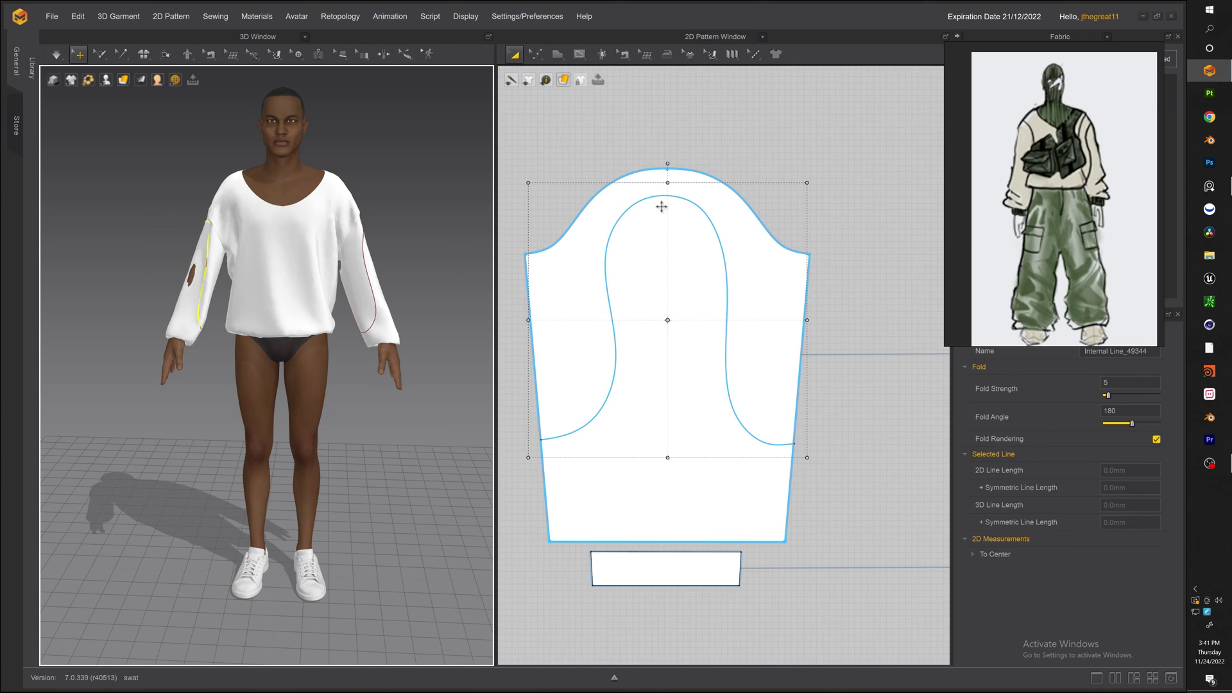
Offset the sleeve's curved internal line inward as one internal line at a distance of 10.6 mm.
{"action": "left_click", "coordinate": [662, 206]}
{"action": "left_click", "coordinate": [671, 196]}
{"action": "right_click", "coordinate": [671, 196]}
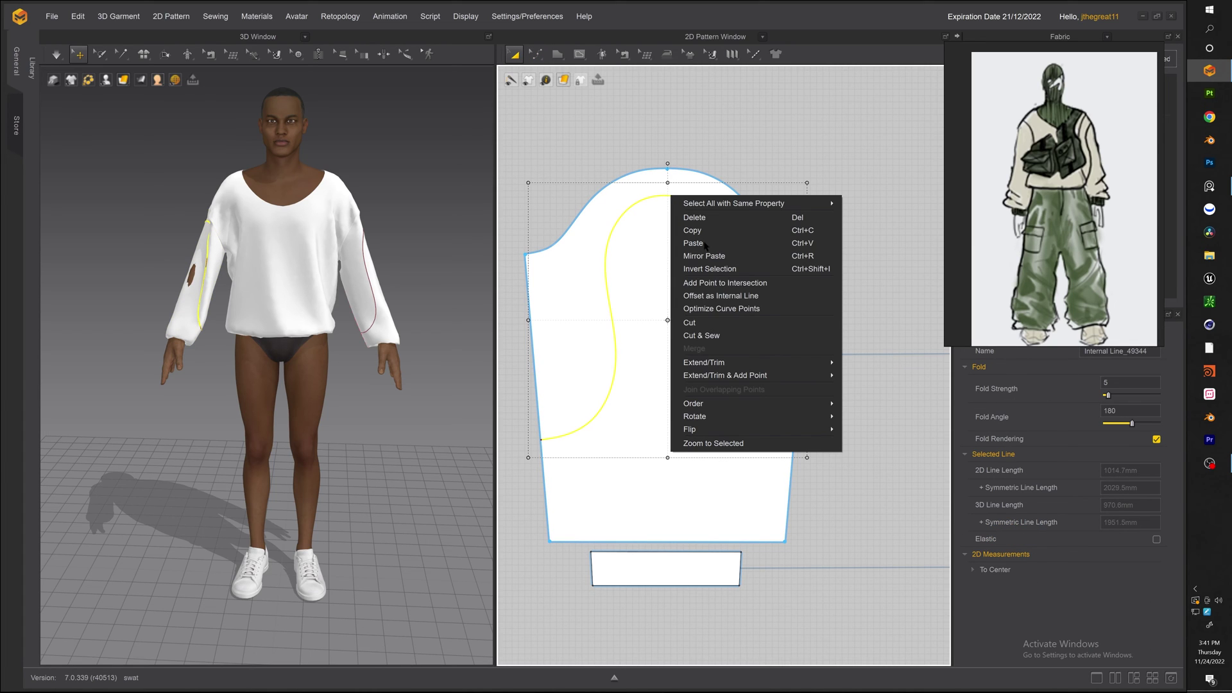
{"action": "left_click", "coordinate": [730, 297]}
{"action": "left_click", "coordinate": [647, 270]}
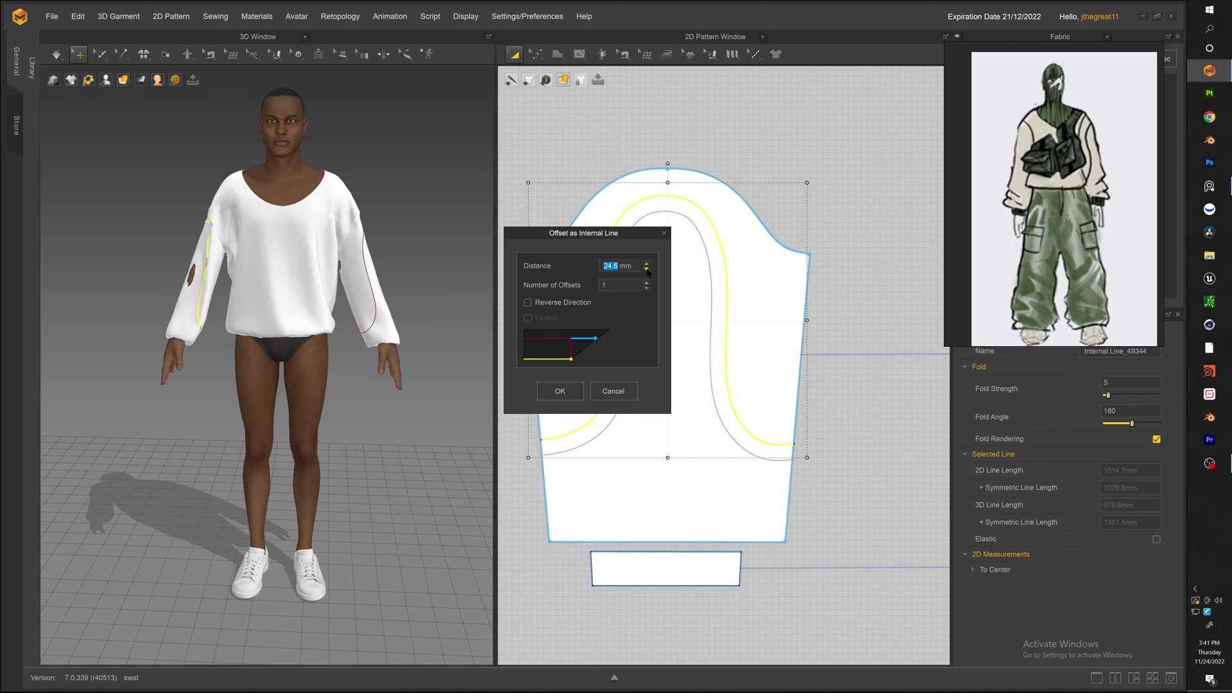
{"action": "left_click", "coordinate": [646, 270]}
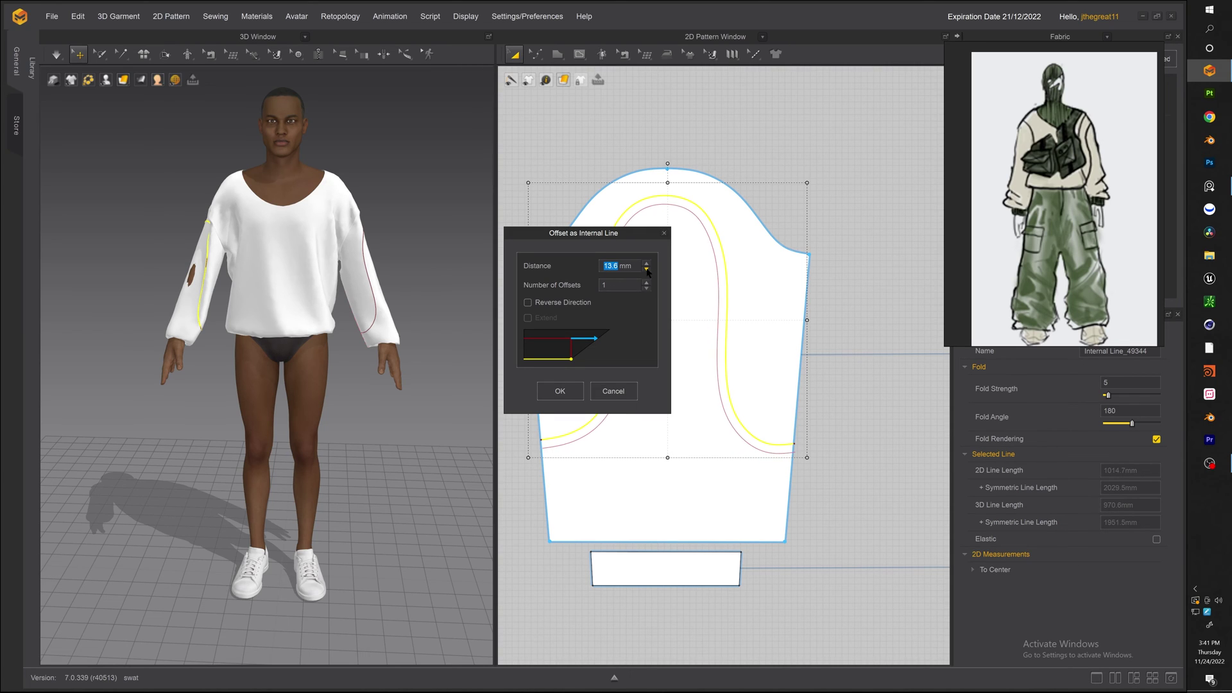
{"action": "left_click", "coordinate": [646, 270]}
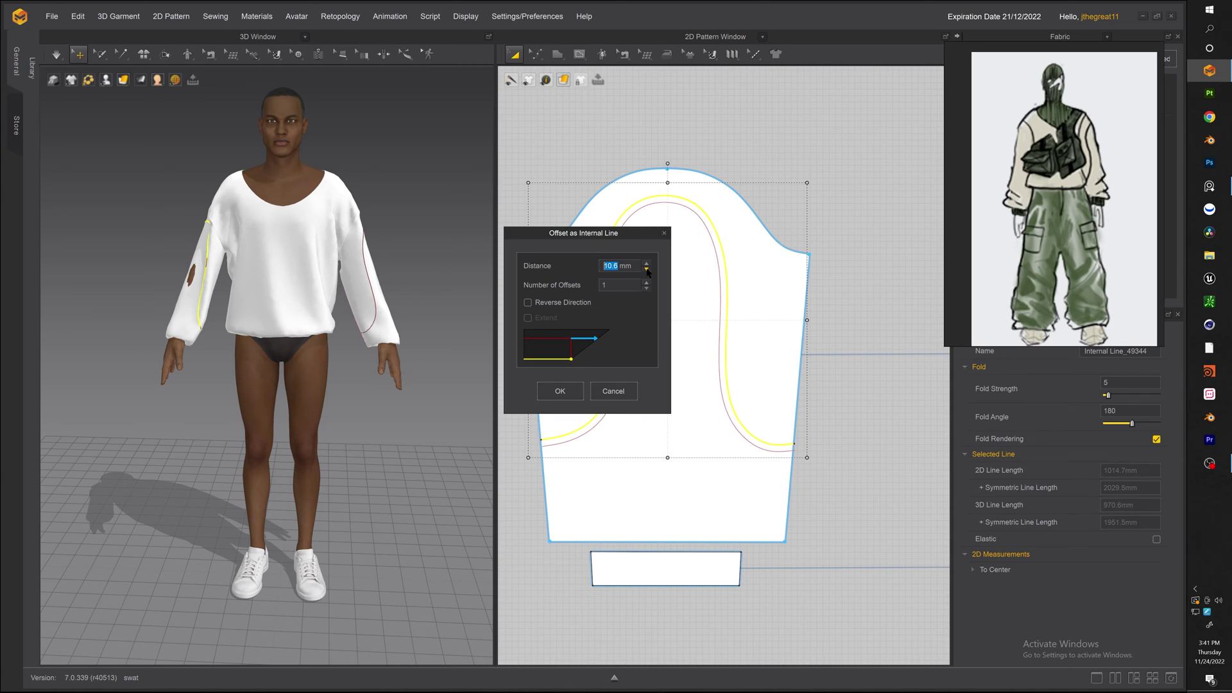
{"action": "left_click", "coordinate": [548, 389]}
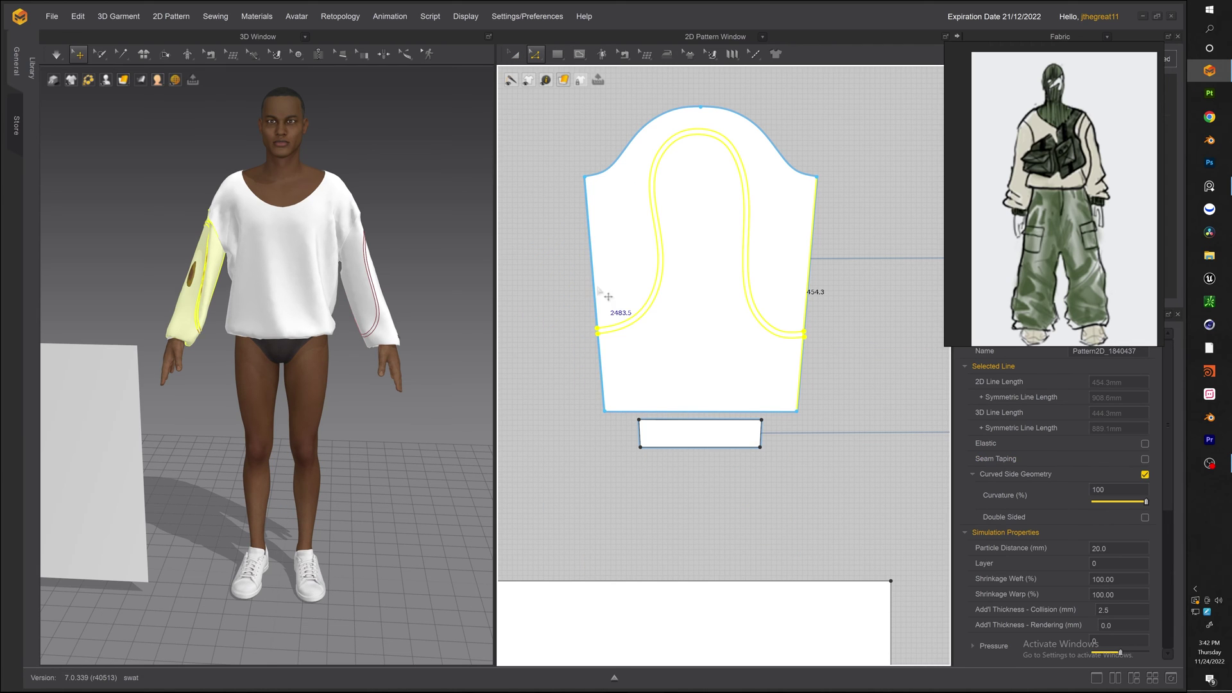
Trace the narrow band between the sleeve's two curved internal lines as a separate pattern and place it beside the sleeve.
{"action": "left_click_drag", "start_coordinate": [594, 286], "coordinate": [595, 286]}
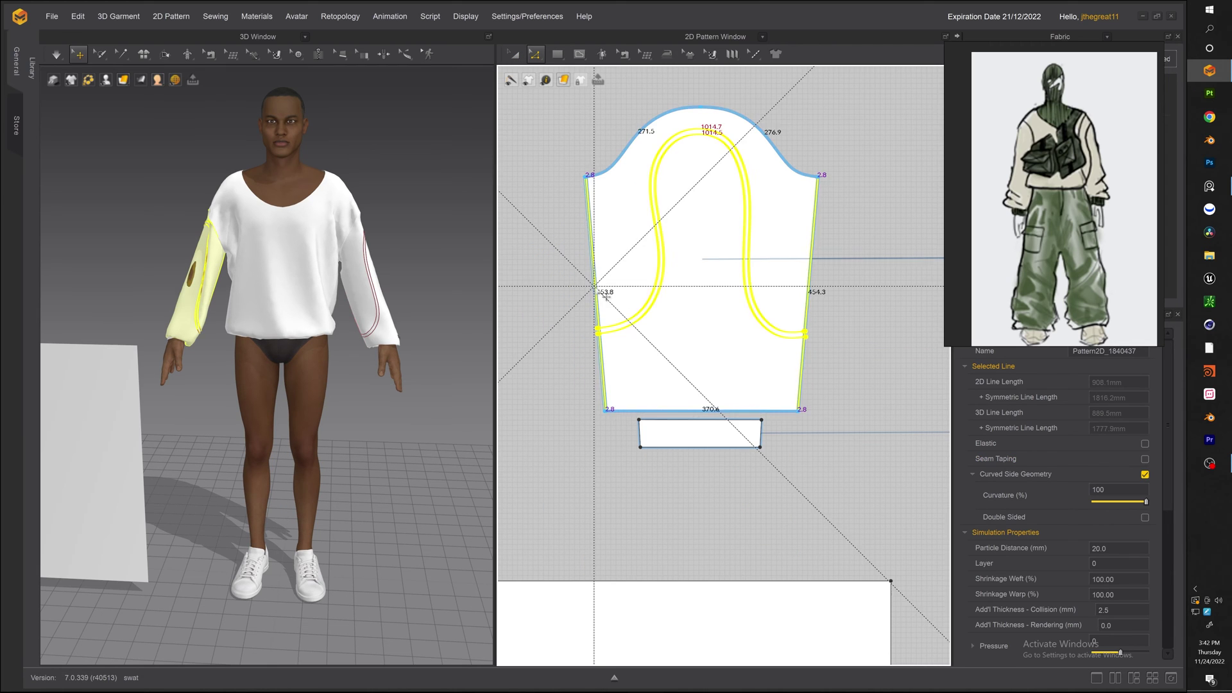
{"action": "right_click", "coordinate": [660, 263]}
{"action": "left_click", "coordinate": [535, 54]}
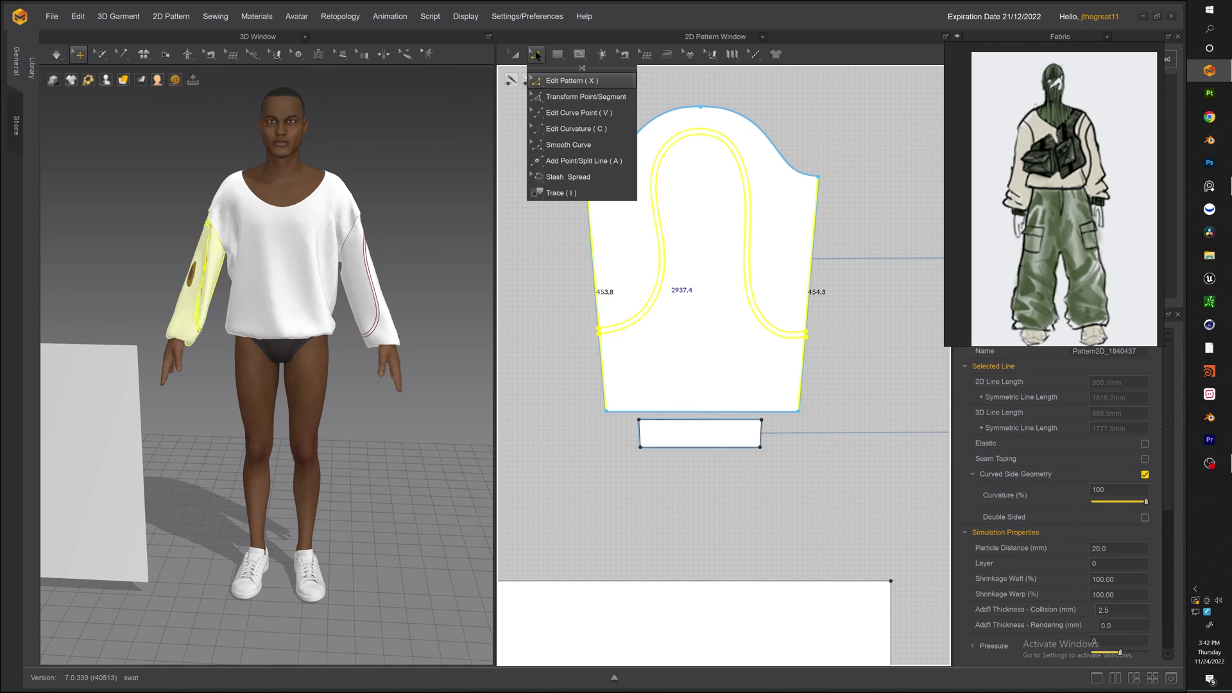
{"action": "left_click", "coordinate": [564, 194]}
{"action": "right_click", "coordinate": [667, 265]}
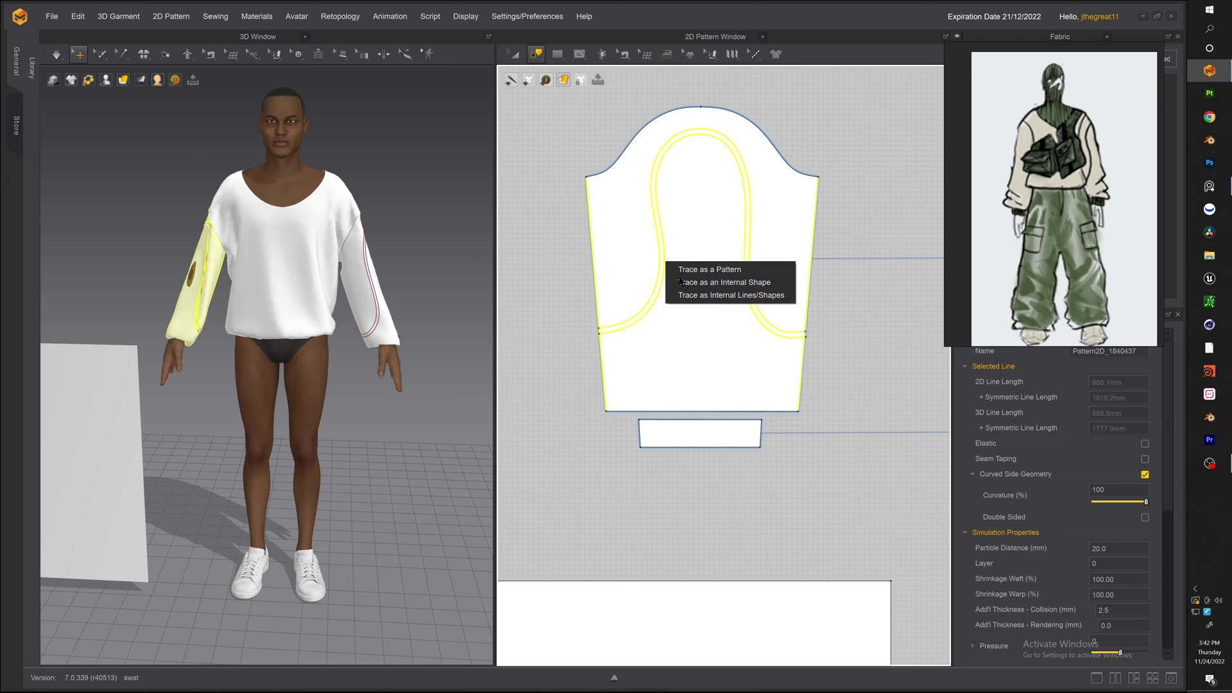
{"action": "left_click", "coordinate": [695, 269]}
{"action": "scroll", "coordinate": [751, 410], "scroll_direction": "down", "scroll_amount": 3}
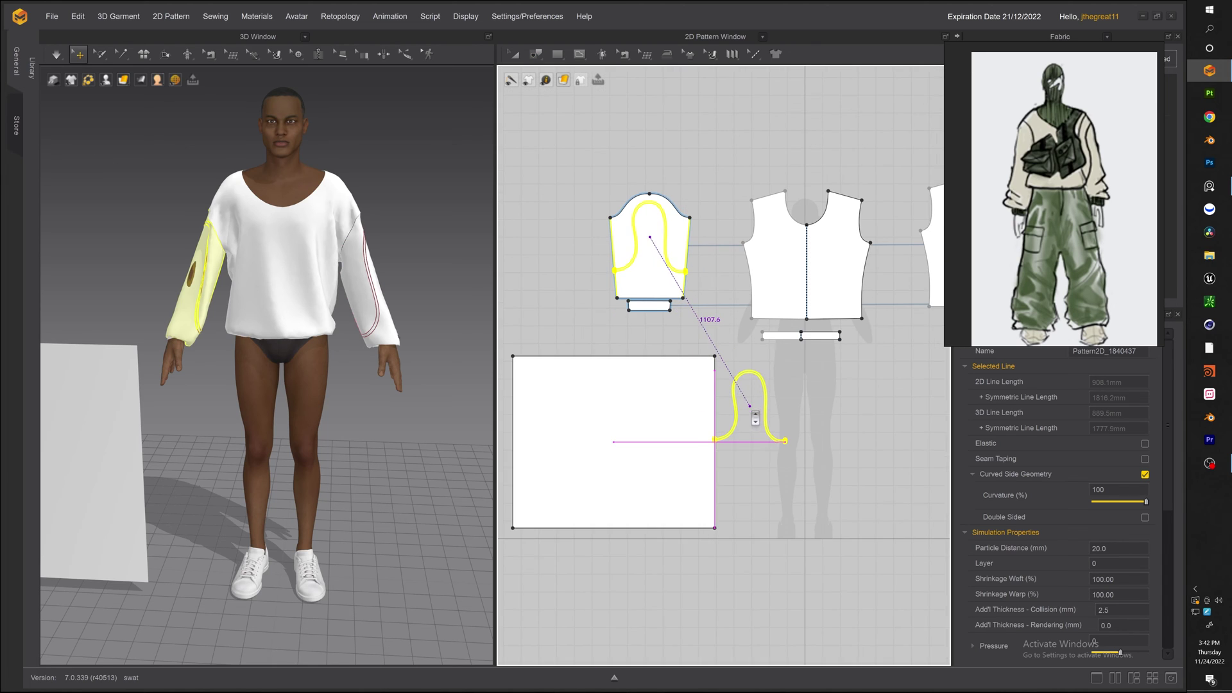
{"action": "left_click", "coordinate": [612, 292]}
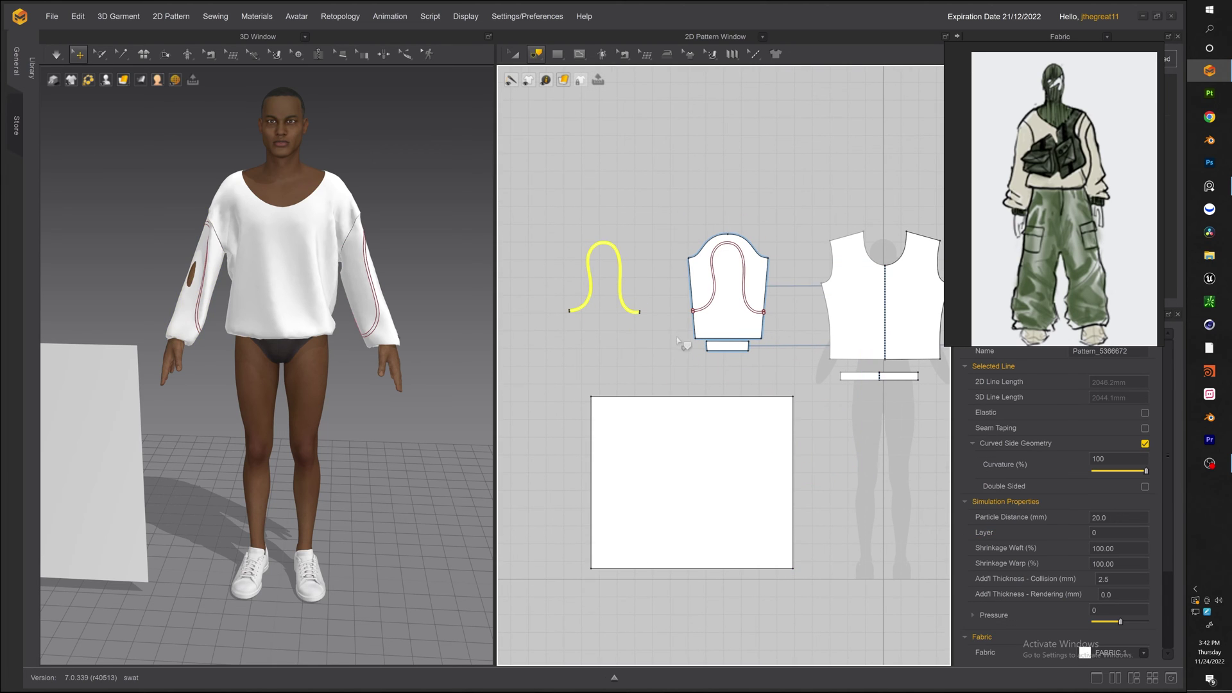
{"action": "scroll", "coordinate": [681, 343], "scroll_direction": "up", "scroll_amount": 3}
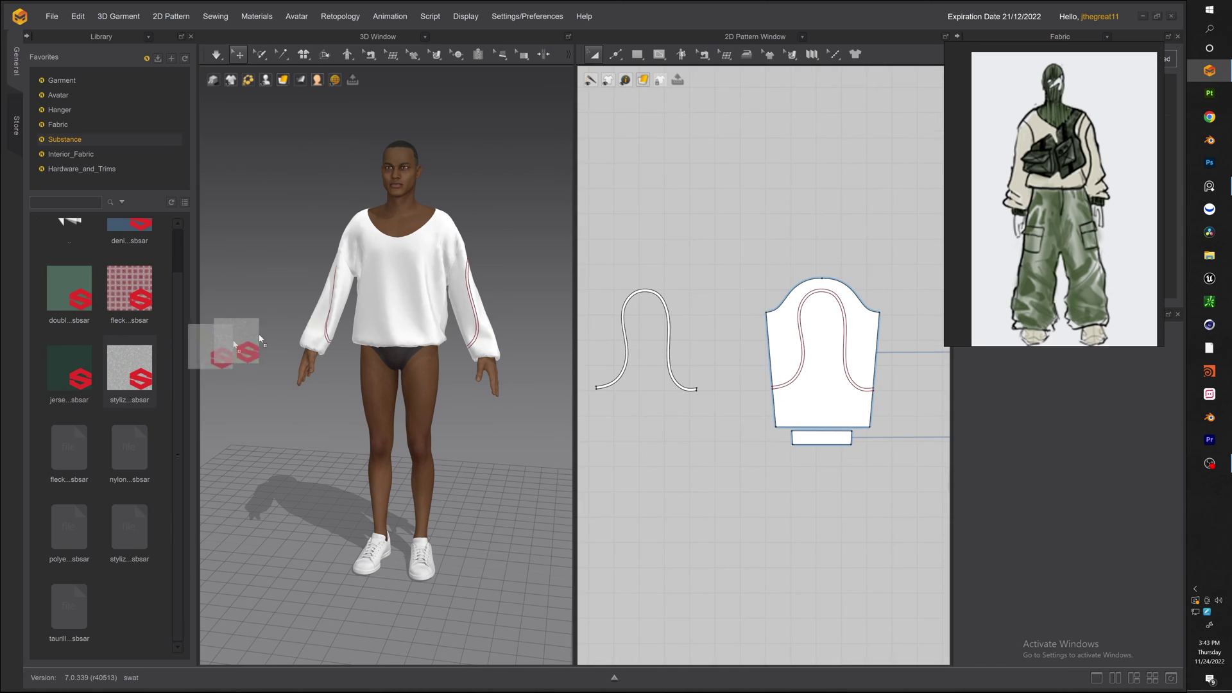
Apply the stylized wool Substance material, and assign the dark green sherpa fabric to all sweater pieces except the curved strip.
{"action": "left_click_drag", "start_coordinate": [267, 343], "coordinate": [626, 335]}
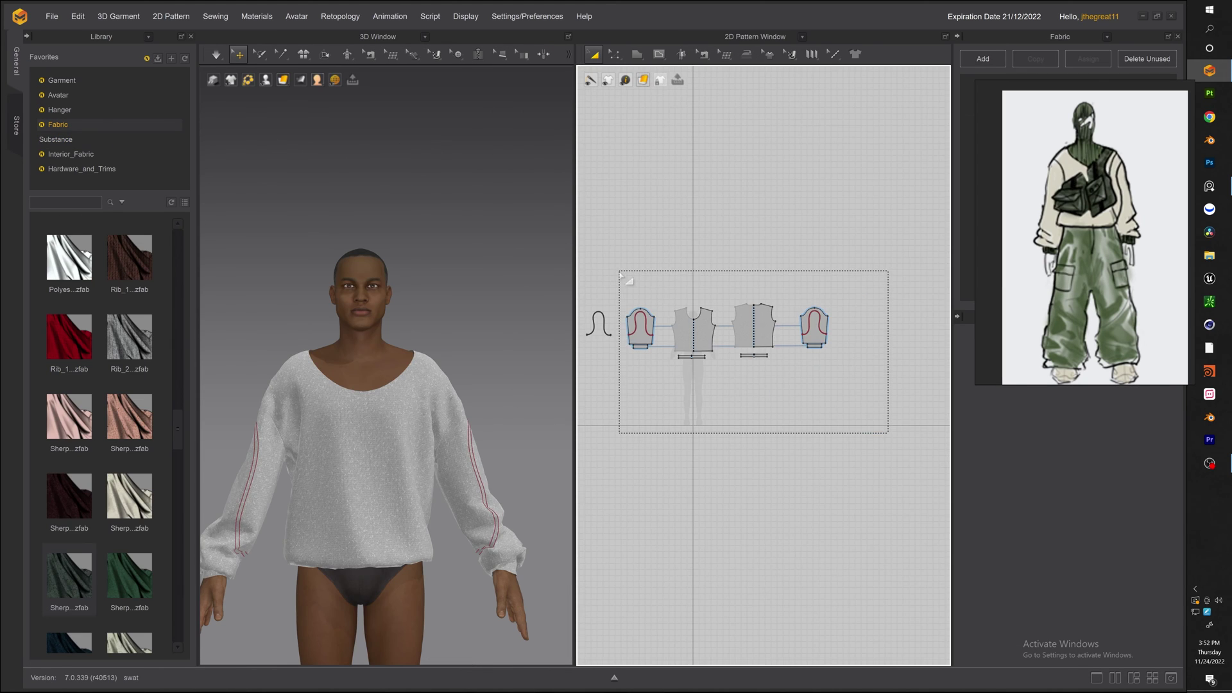
{"action": "key", "text": "ctrl+a"}
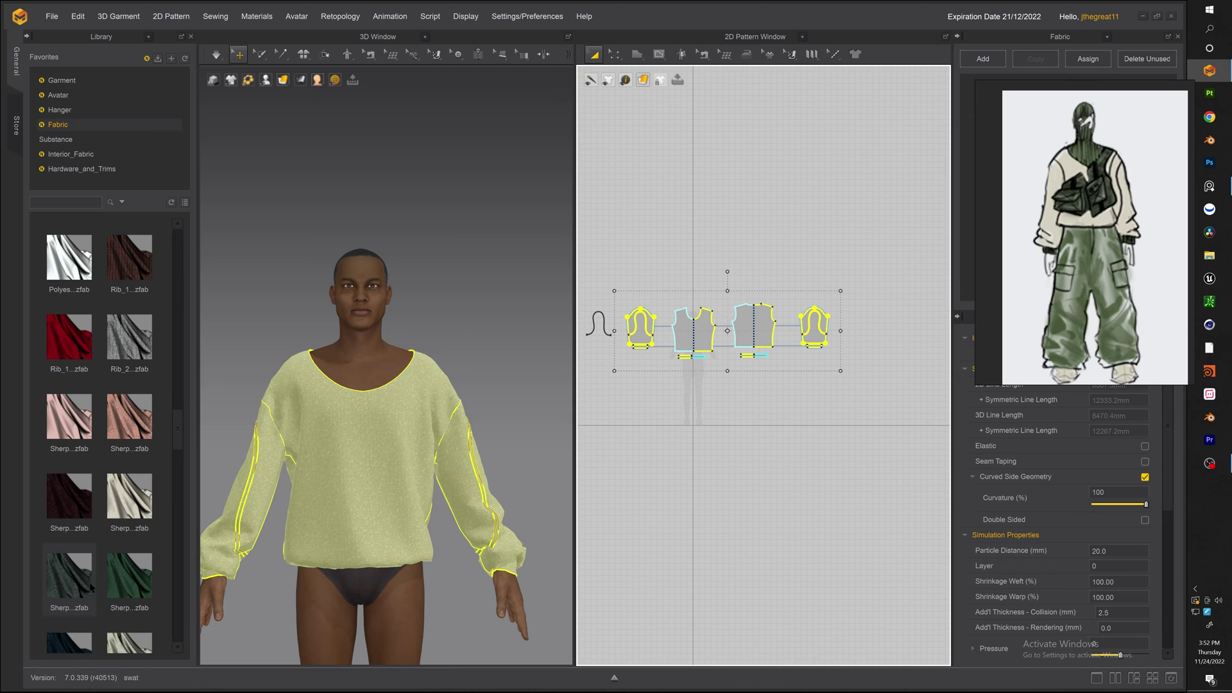
{"action": "left_click_drag", "start_coordinate": [92, 585], "coordinate": [378, 468]}
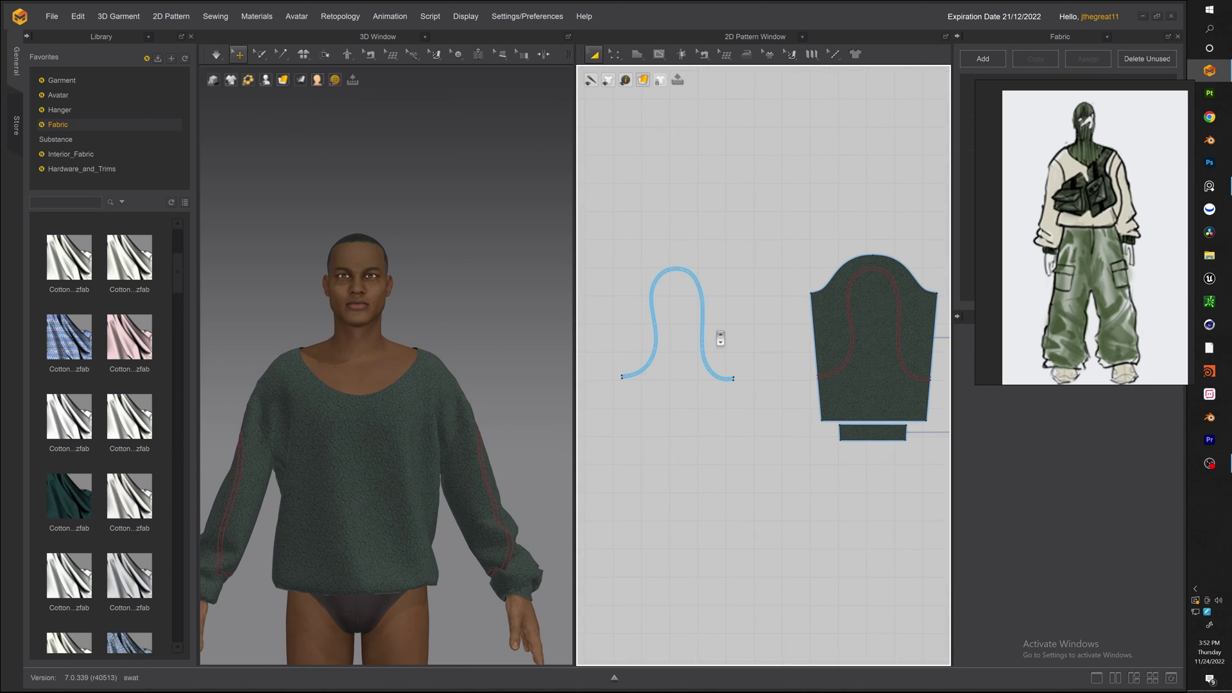
Sew the curved strip's outer and inner edges to the matching curved internal lines on the sleeve with free sewing.
{"action": "middle_click_drag", "start_coordinate": [720, 339], "coordinate": [695, 339]}
{"action": "key", "text": "m"}
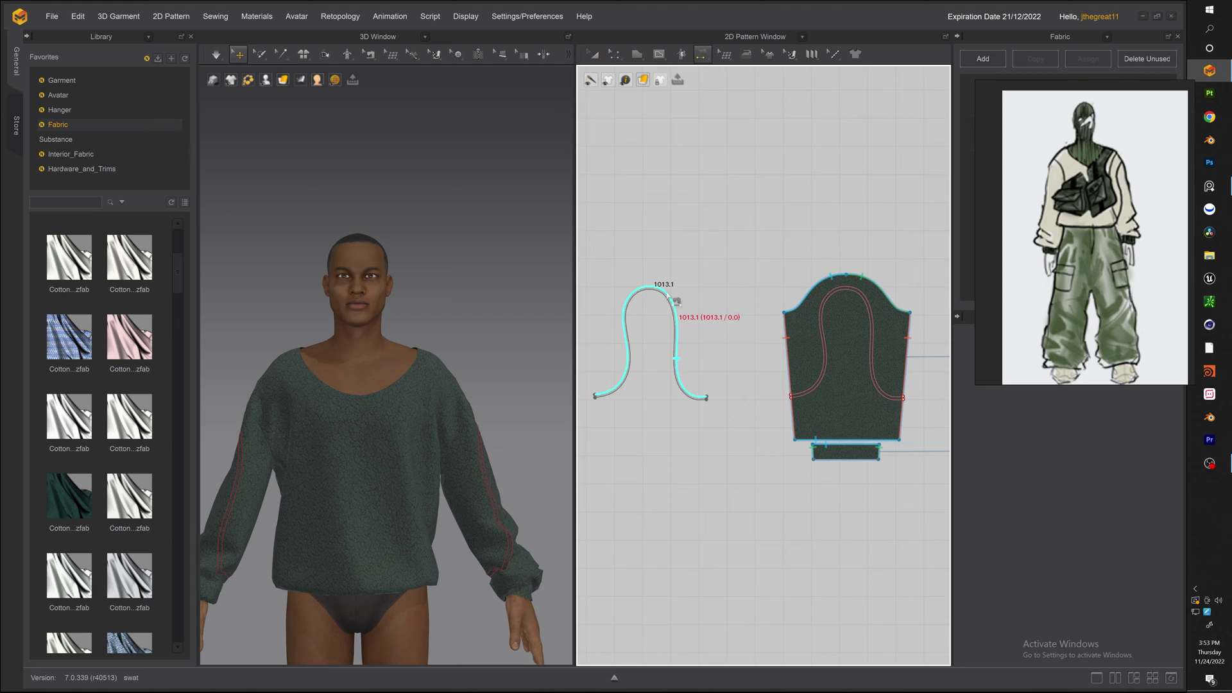
{"action": "left_click", "coordinate": [667, 294]}
{"action": "left_click", "coordinate": [866, 299]}
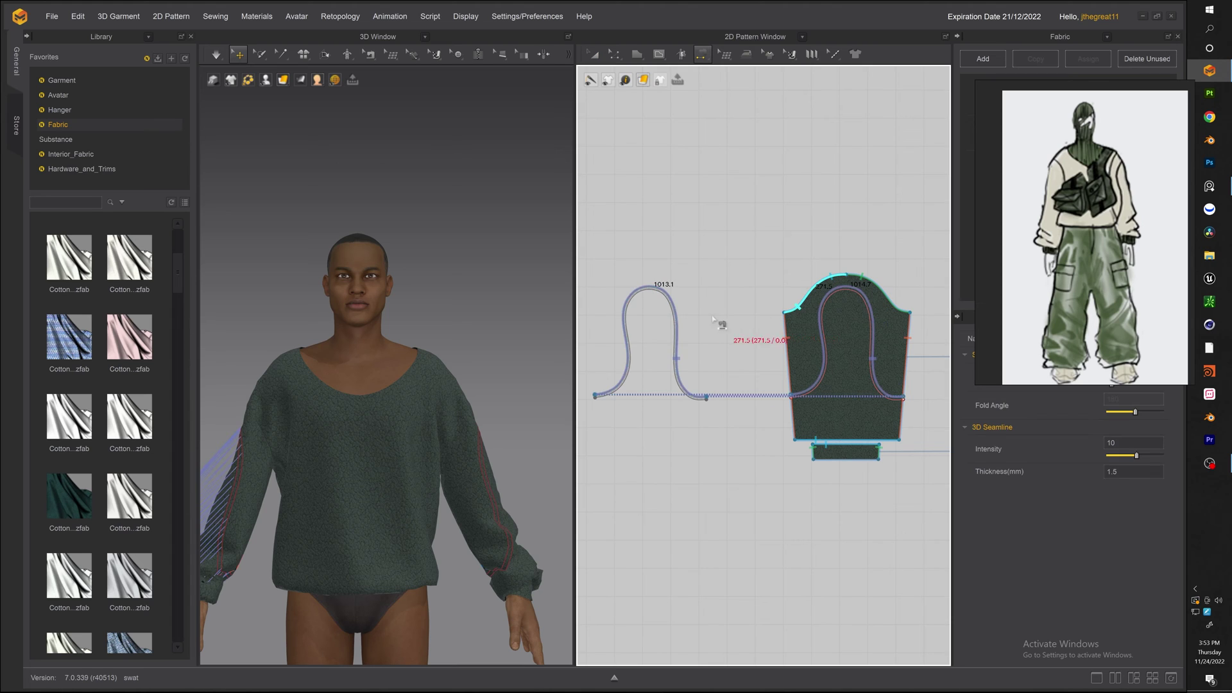
{"action": "left_click", "coordinate": [675, 330]}
{"action": "left_click", "coordinate": [826, 336]}
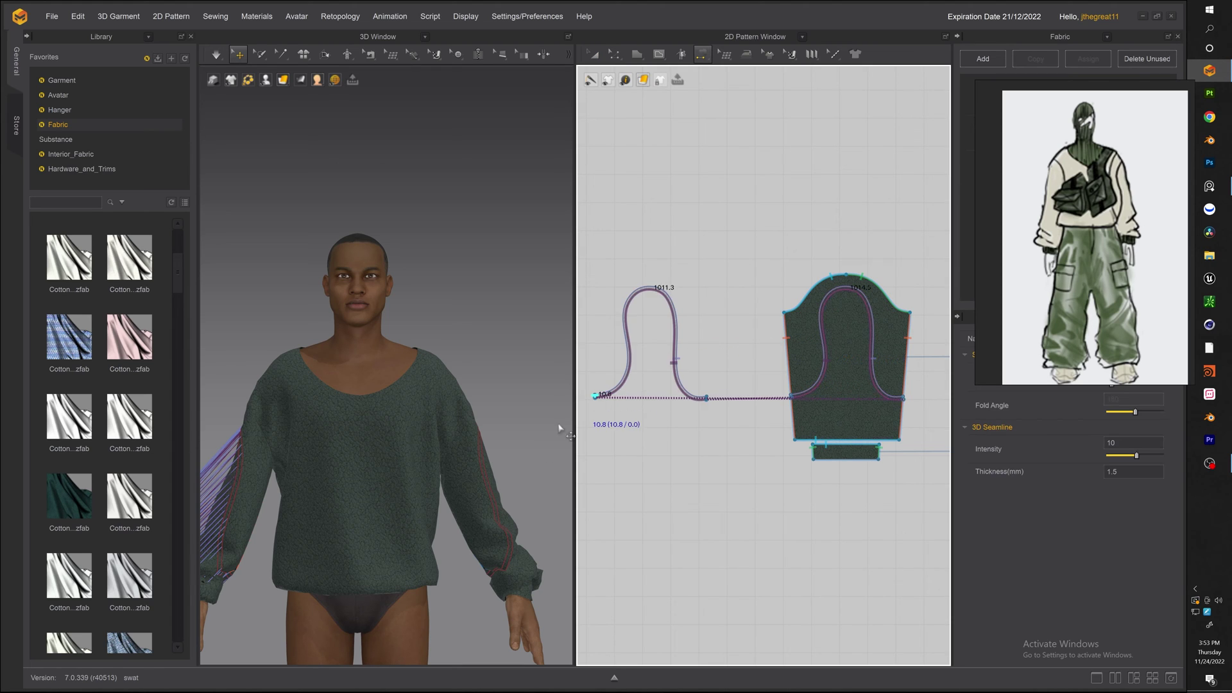
Assign a white cotton fabric preset to all the sweater pieces except the curved strip.
{"action": "scroll", "coordinate": [634, 431], "scroll_direction": "down", "scroll_amount": 2}
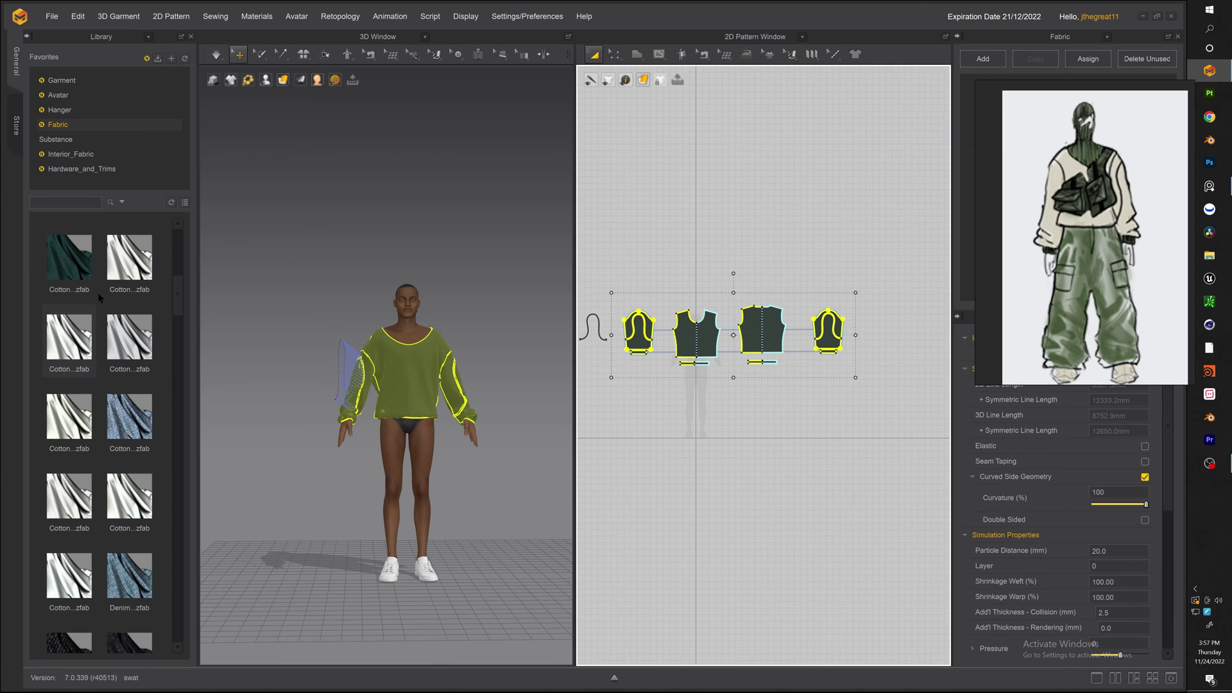
{"action": "mouse_move", "coordinate": [78, 340]}
{"action": "left_click_drag", "start_coordinate": [77, 341], "coordinate": [404, 374]}
{"action": "scroll", "coordinate": [396, 374], "scroll_direction": "up", "scroll_amount": 5}
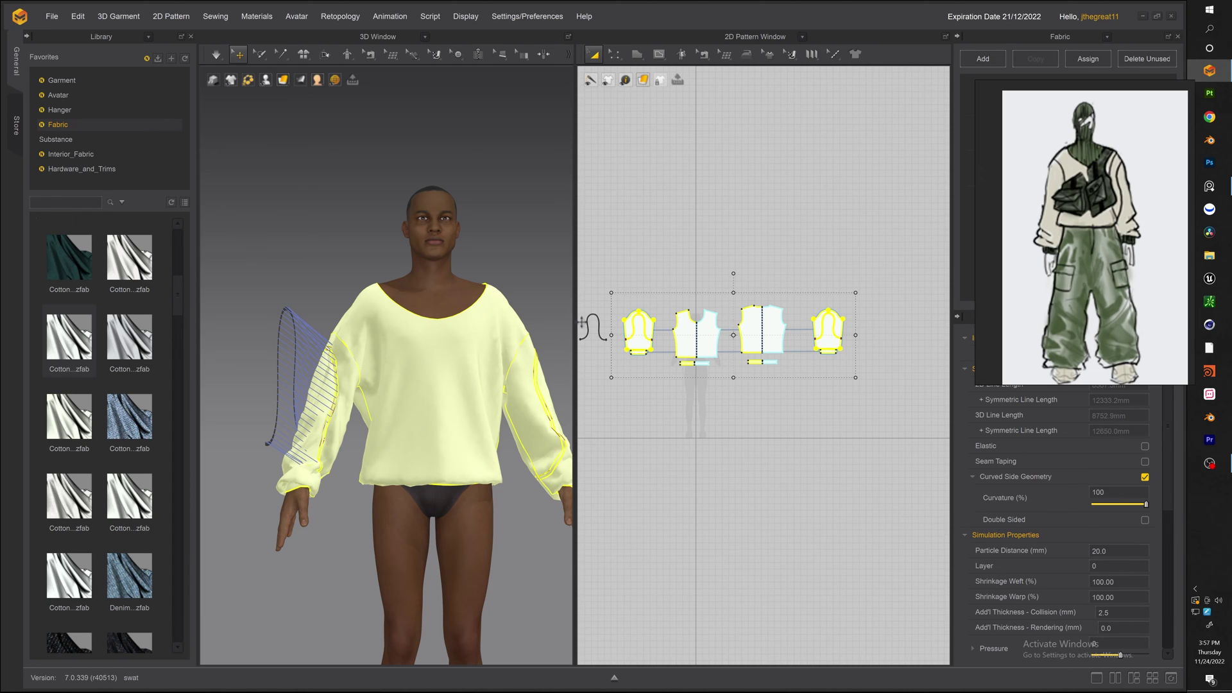
Set the curved strip's particle distance to 10 mm and its layer to 1, and simulate it onto the sleeve.
{"action": "left_click", "coordinate": [596, 317]}
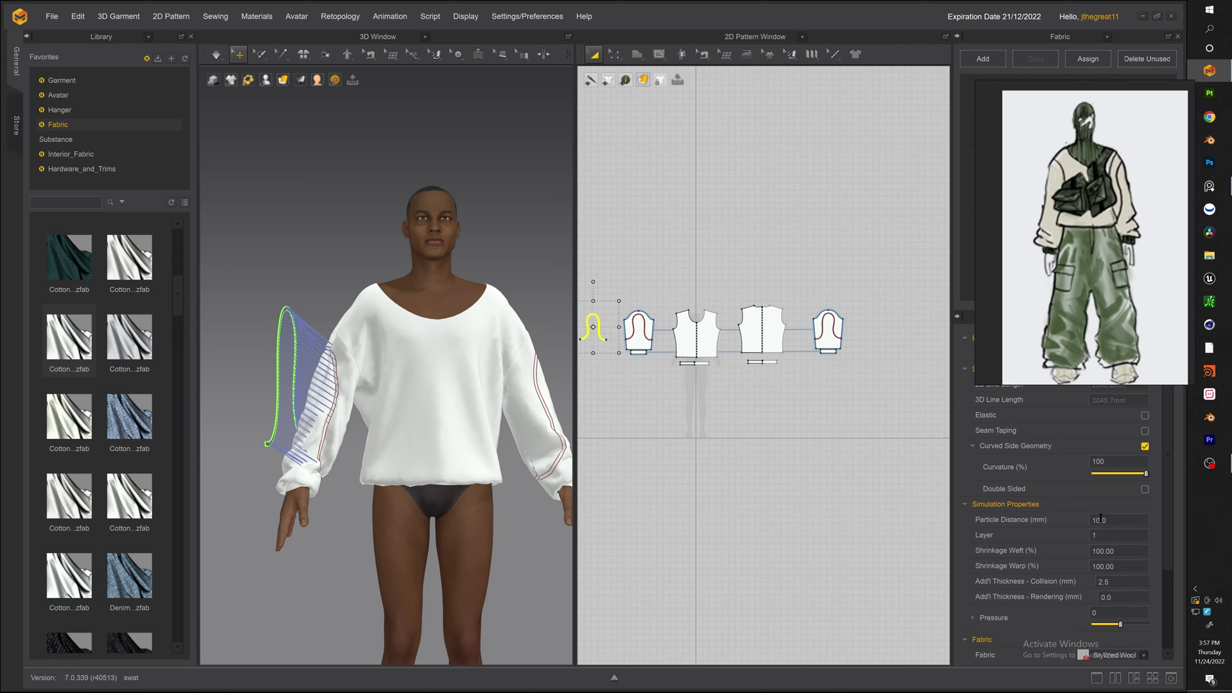
{"action": "left_click", "coordinate": [717, 506]}
{"action": "key", "text": "space"}
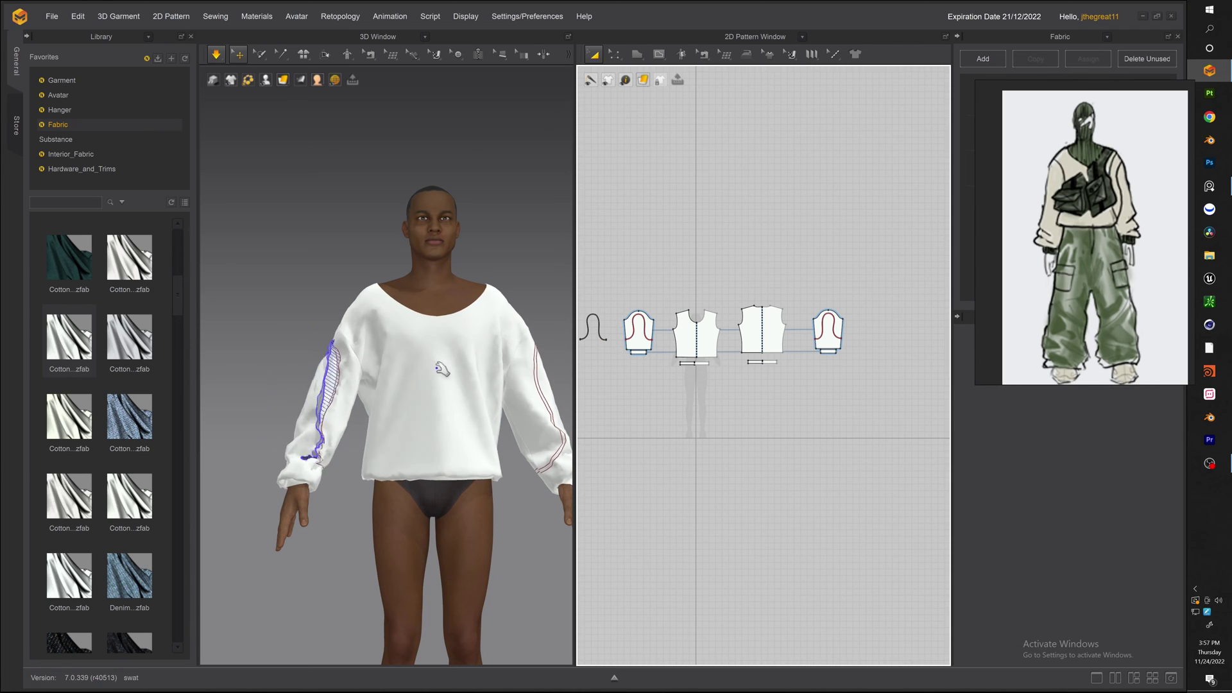
Pull the lower sleeve fabric around the strip and cuff into place during simulation.
{"action": "right_click_drag", "start_coordinate": [329, 370], "coordinate": [296, 358]}
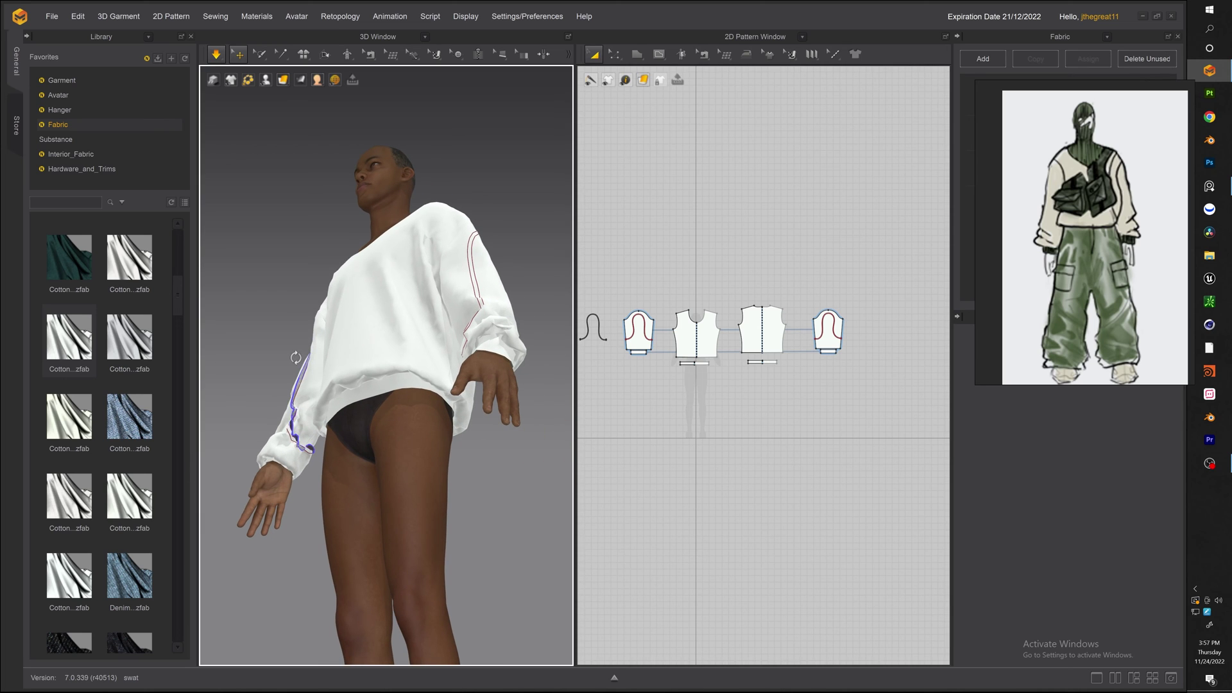
{"action": "left_click", "coordinate": [287, 454]}
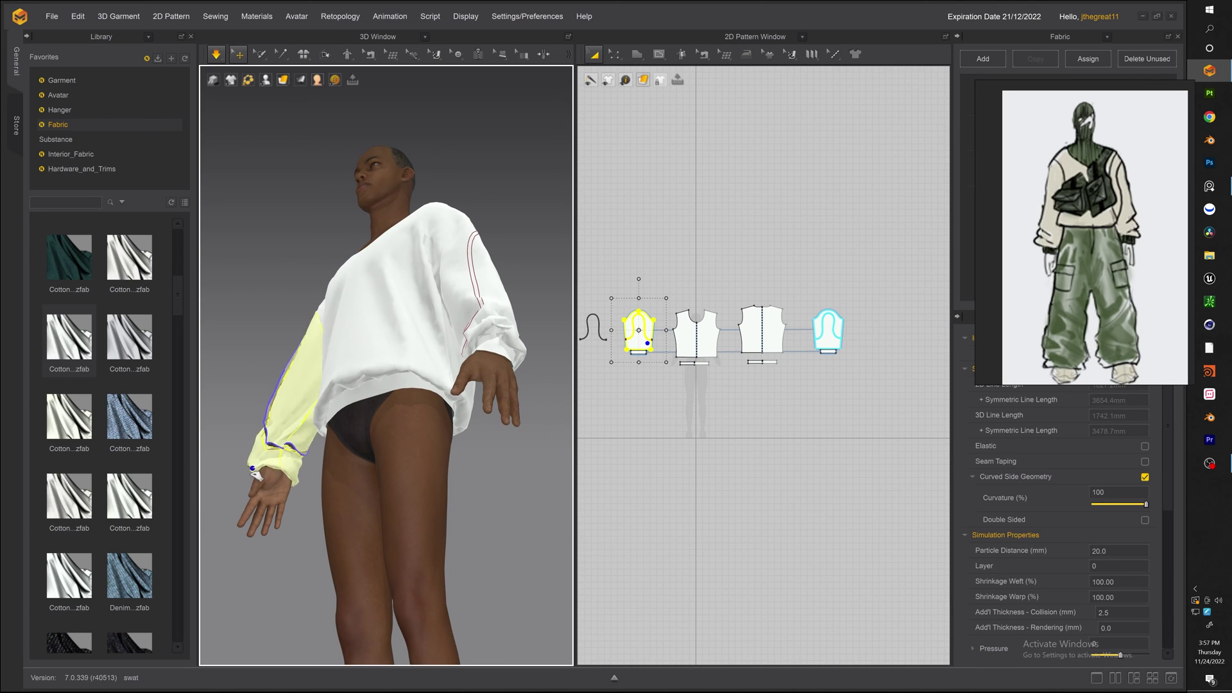
{"action": "scroll", "coordinate": [294, 459], "scroll_direction": "up", "scroll_amount": 10}
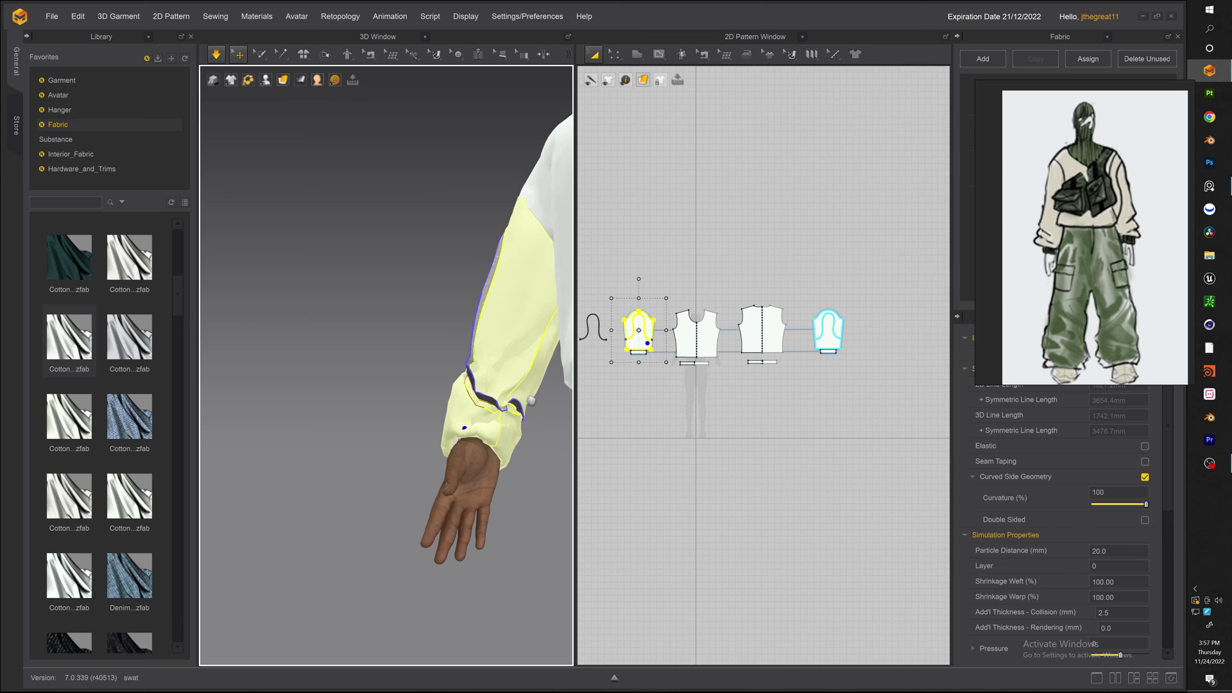
{"action": "scroll", "coordinate": [528, 438], "scroll_direction": "down", "scroll_amount": 4}
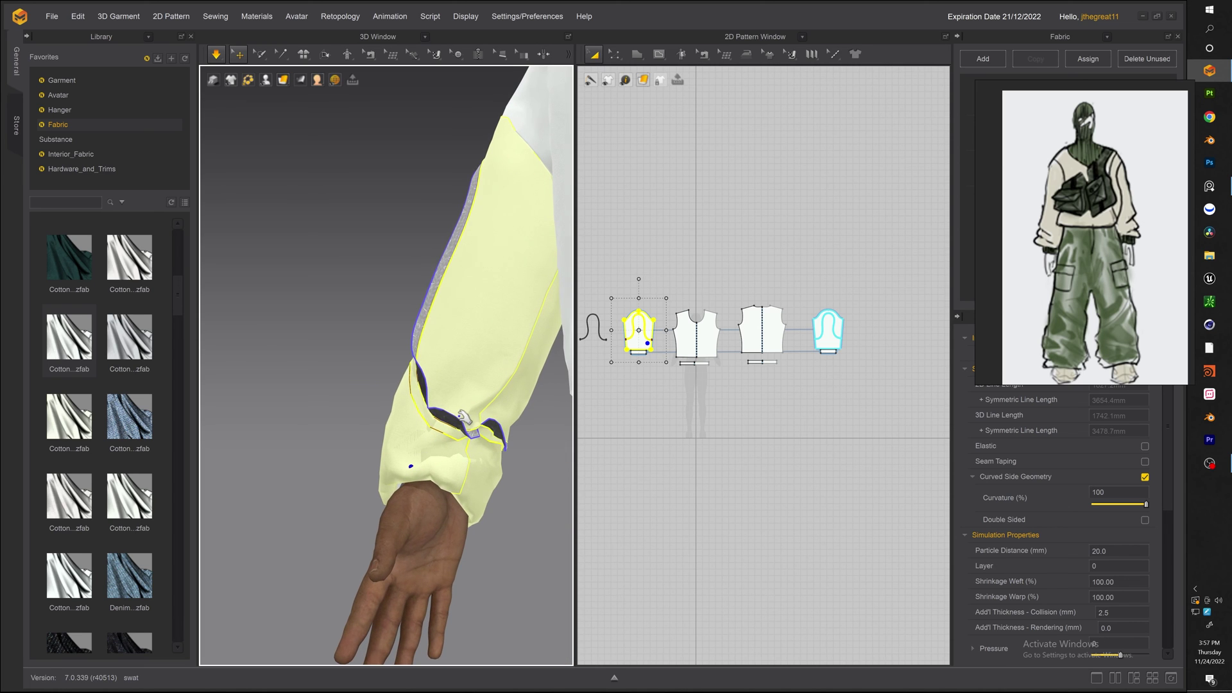
{"action": "left_click", "coordinate": [440, 434]}
{"action": "right_click_drag", "start_coordinate": [440, 434], "coordinate": [522, 390]}
Sew the curved strip's long edge to the matching curved internal line on the sleeve with segment sewing during simulation.
{"action": "scroll", "coordinate": [662, 387], "scroll_direction": "up", "scroll_amount": 3}
{"action": "scroll", "coordinate": [664, 360], "scroll_direction": "up", "scroll_amount": 3}
{"action": "middle_click_drag", "start_coordinate": [667, 343], "coordinate": [868, 355]}
{"action": "left_click", "coordinate": [780, 288]}
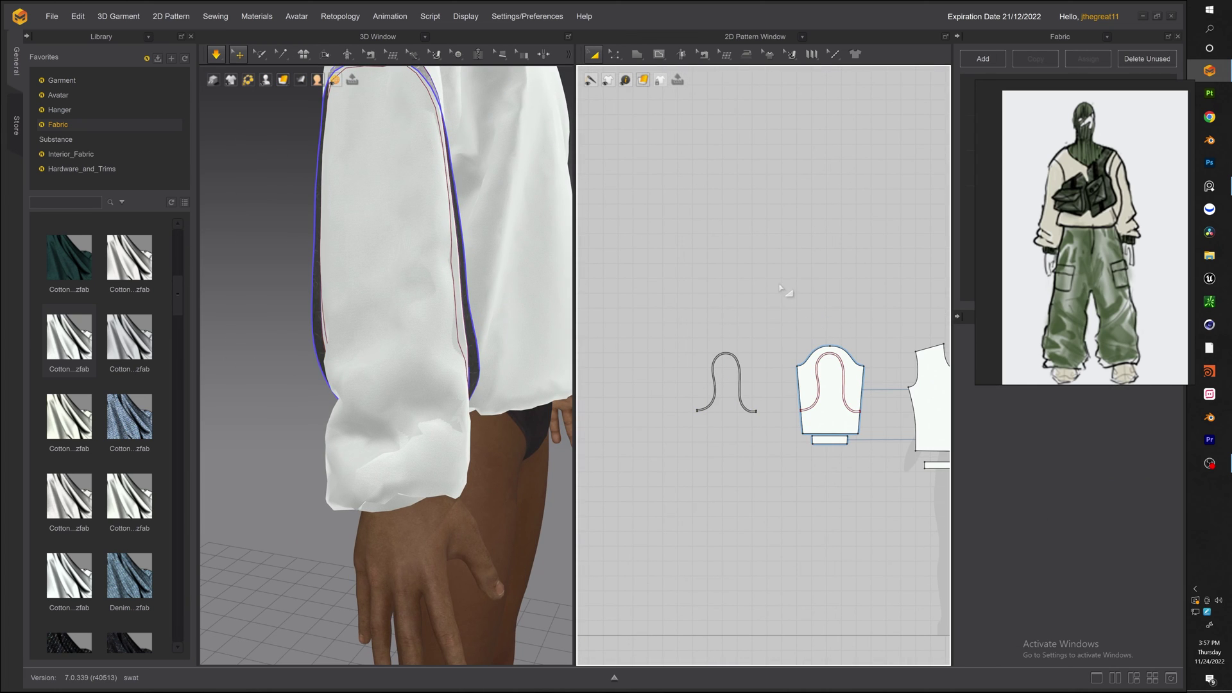
{"action": "key", "text": "n"}
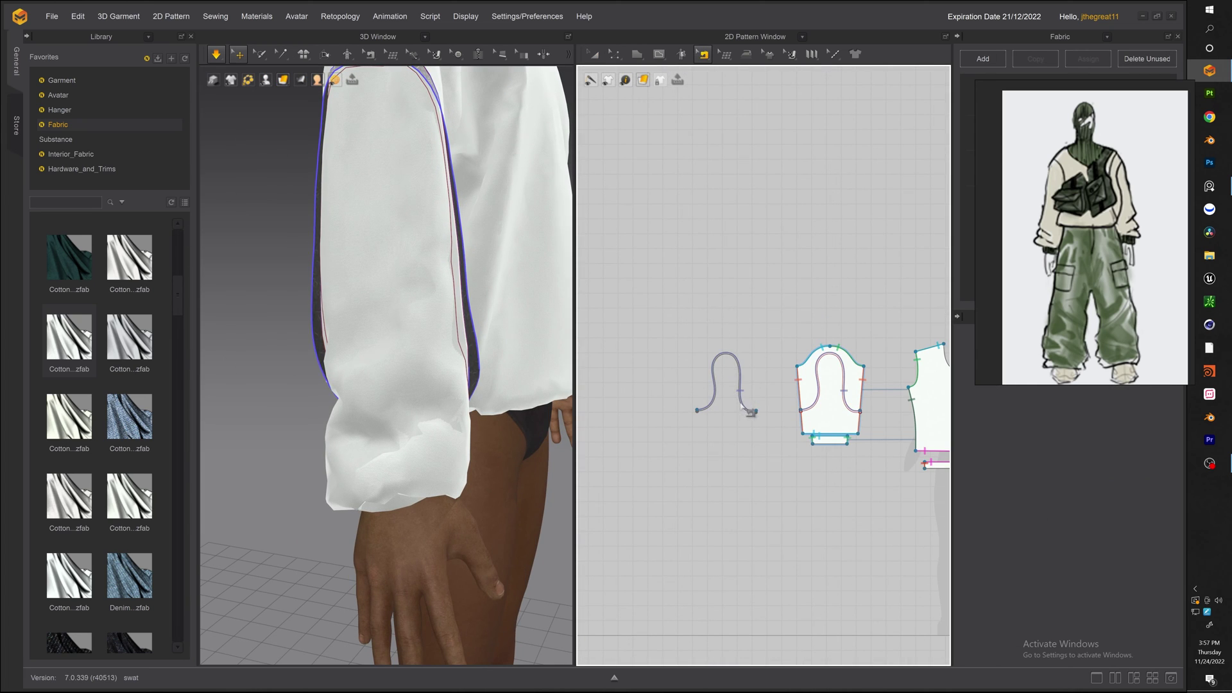
{"action": "left_click", "coordinate": [749, 409]}
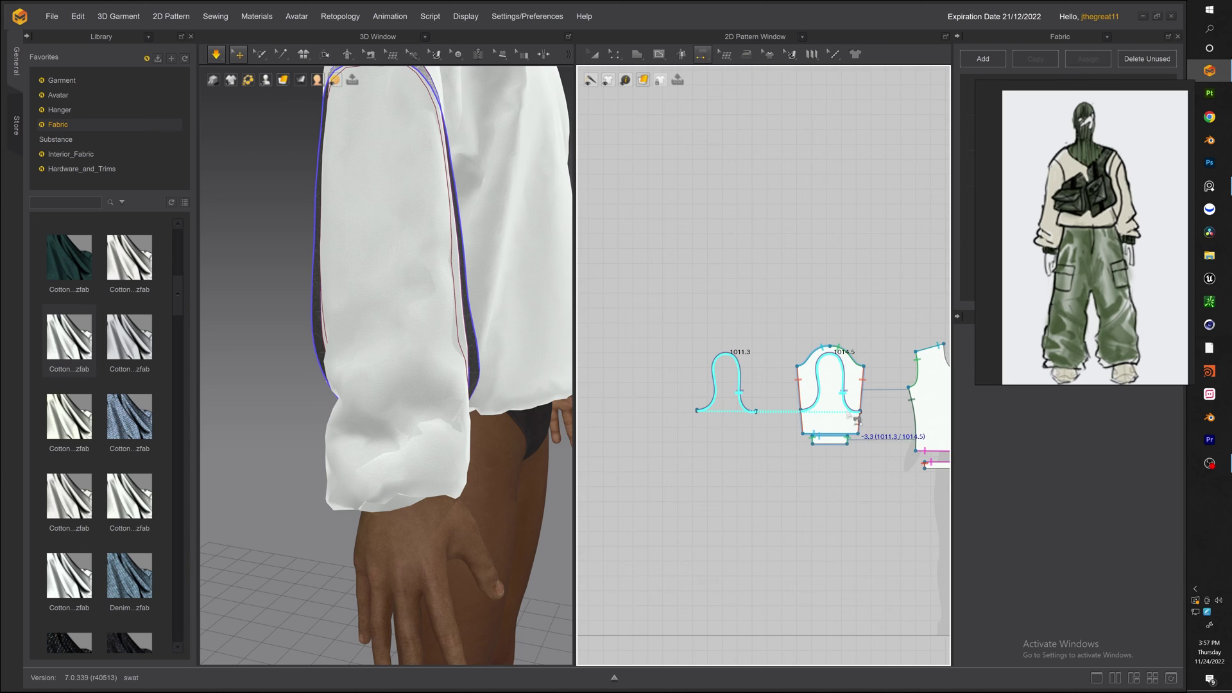
{"action": "left_click", "coordinate": [842, 414]}
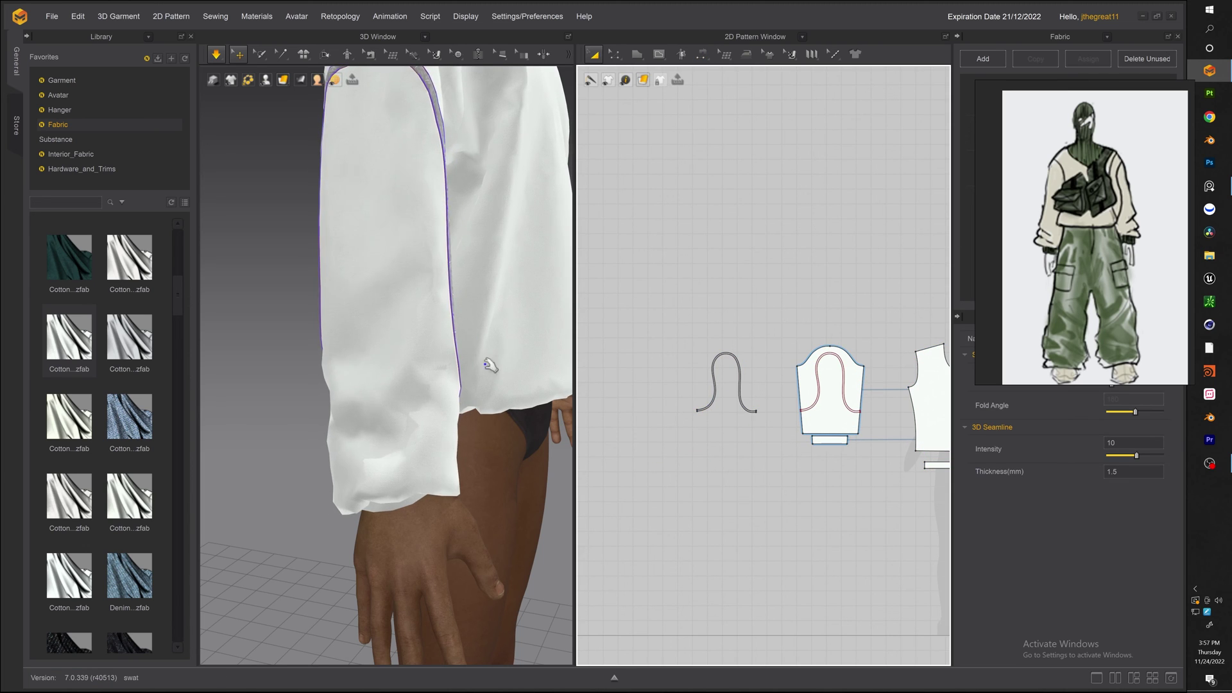
{"action": "right_click_drag", "start_coordinate": [492, 366], "coordinate": [395, 336]}
{"action": "scroll", "coordinate": [418, 374], "scroll_direction": "down", "scroll_amount": 3}
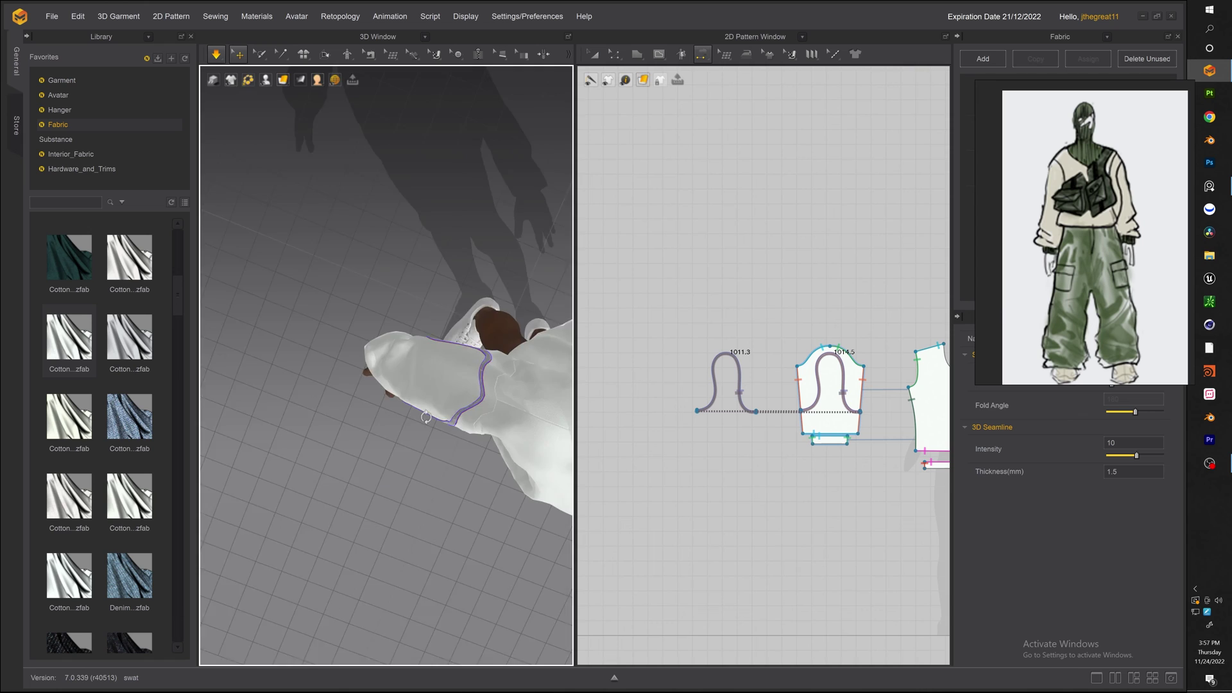
{"action": "right_click_drag", "start_coordinate": [426, 417], "coordinate": [506, 336]}
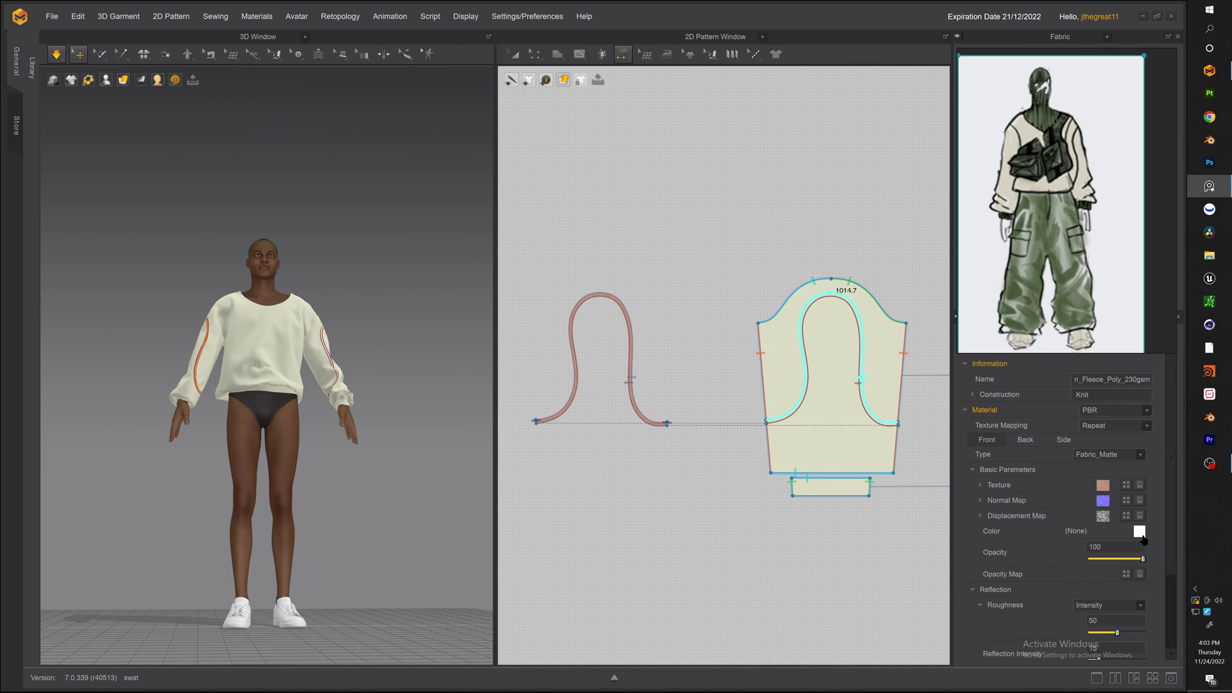
Set the color of the curved strip's Sherpa fleece fabric to black.
{"action": "left_click", "coordinate": [1139, 531]}
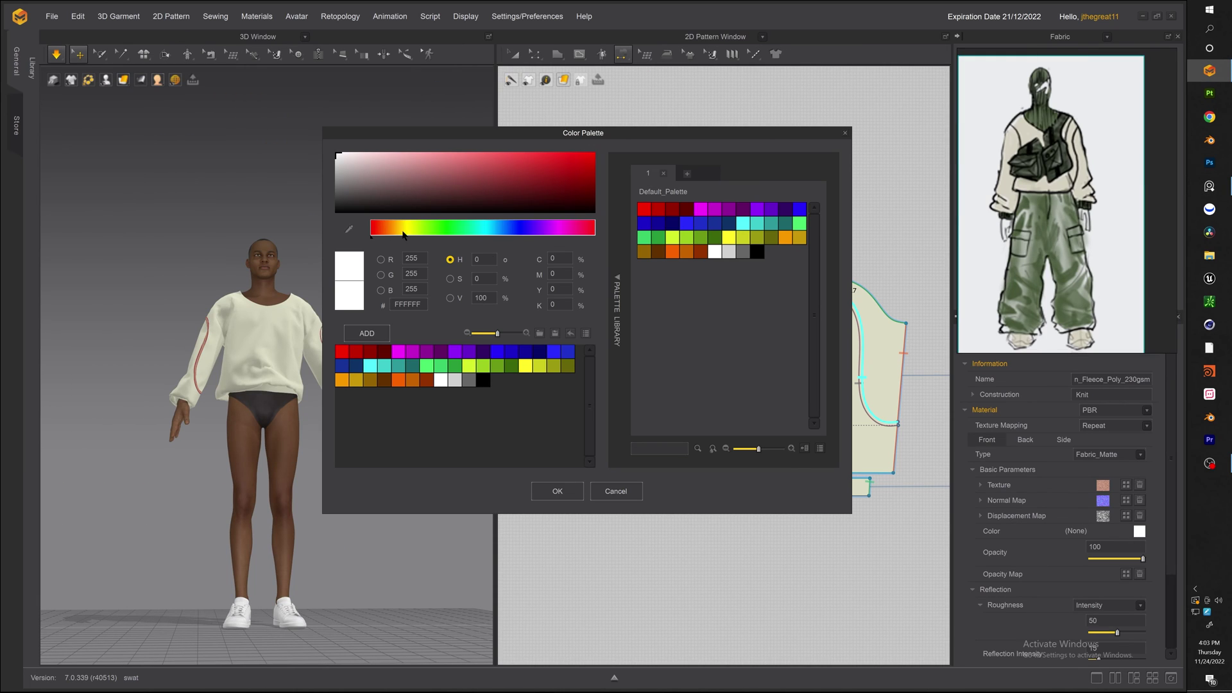
{"action": "left_click", "coordinate": [549, 491]}
{"action": "scroll", "coordinate": [132, 316], "scroll_direction": "up", "scroll_amount": 6}
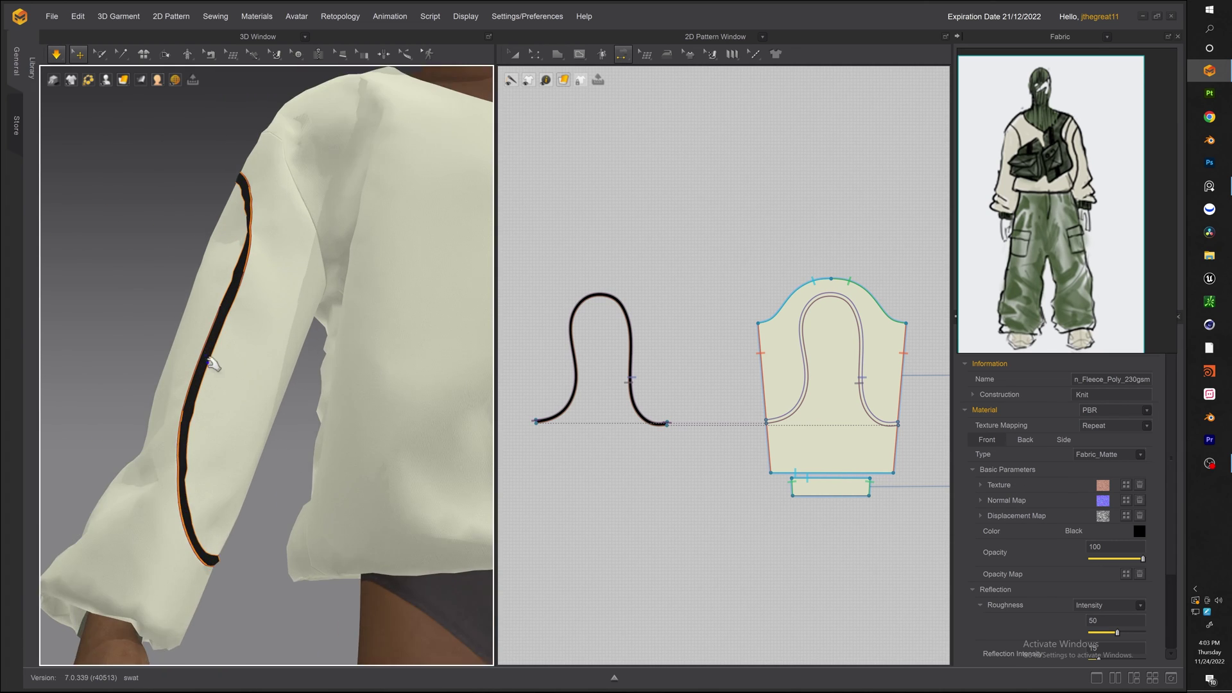
{"action": "scroll", "coordinate": [212, 364], "scroll_direction": "up", "scroll_amount": 8}
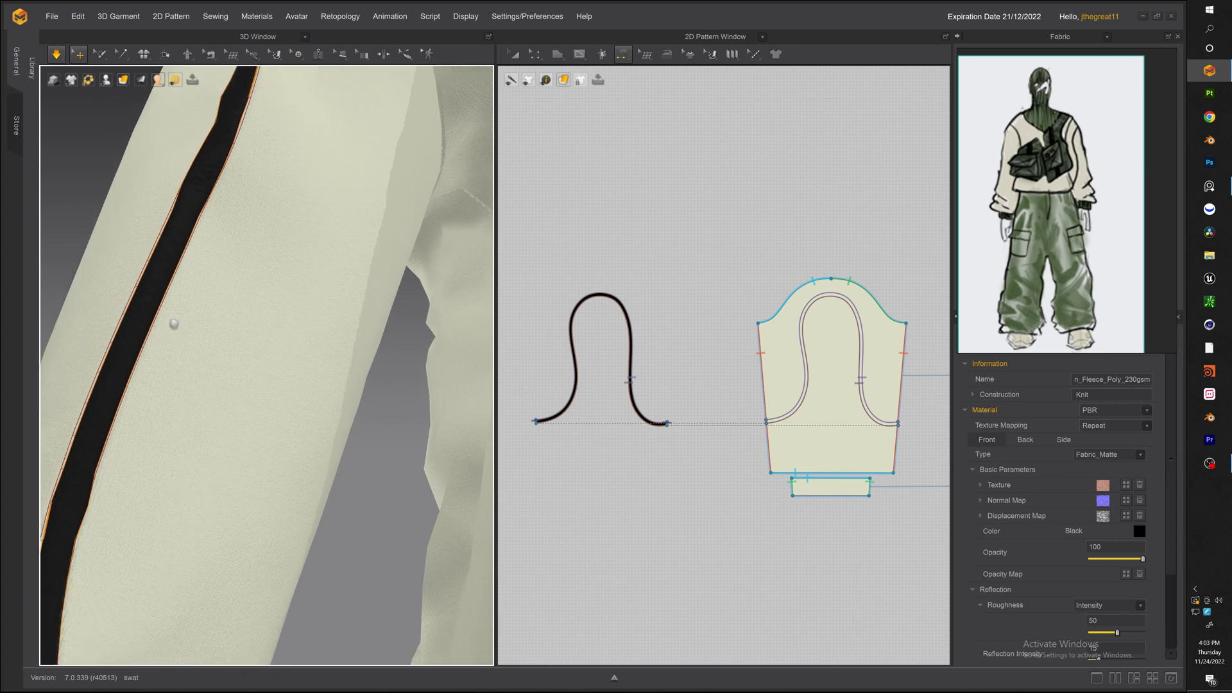
{"action": "middle_click_drag", "start_coordinate": [173, 324], "coordinate": [264, 257]}
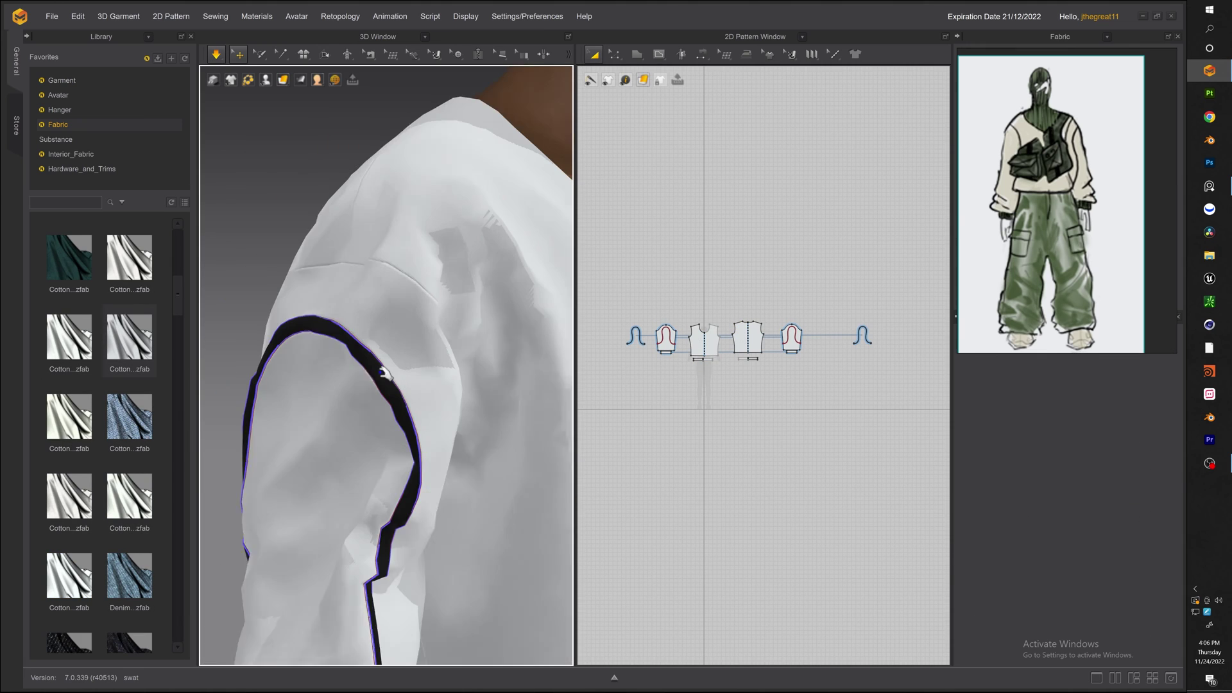
Open the pattern commands for the selected upper set of sweater pieces in the 2D pattern window.
{"action": "left_click", "coordinate": [230, 79]}
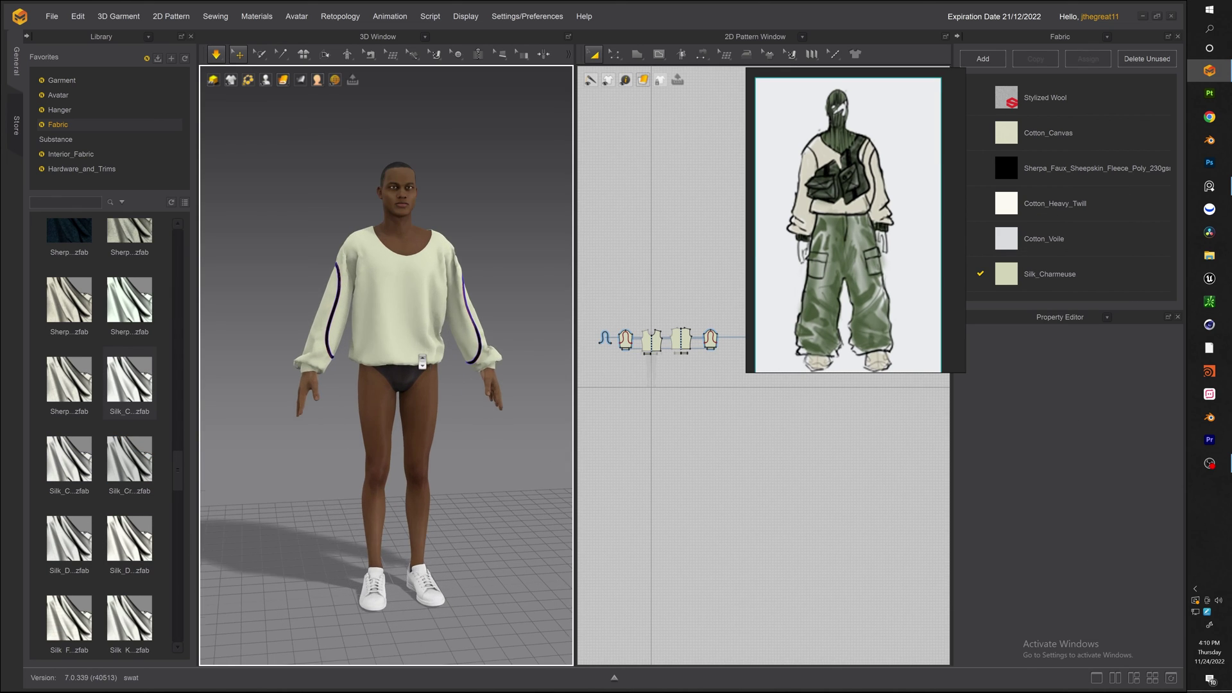
{"action": "scroll", "coordinate": [422, 361], "scroll_direction": "up", "scroll_amount": 3}
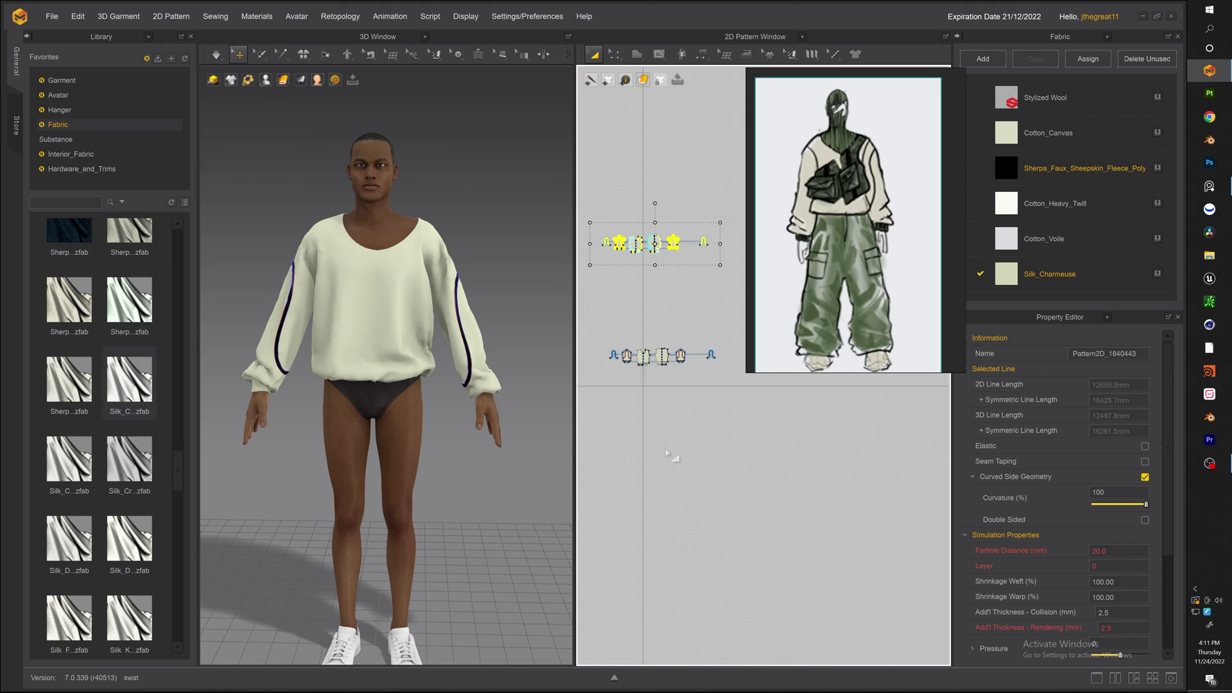
{"action": "right_click", "coordinate": [667, 297]}
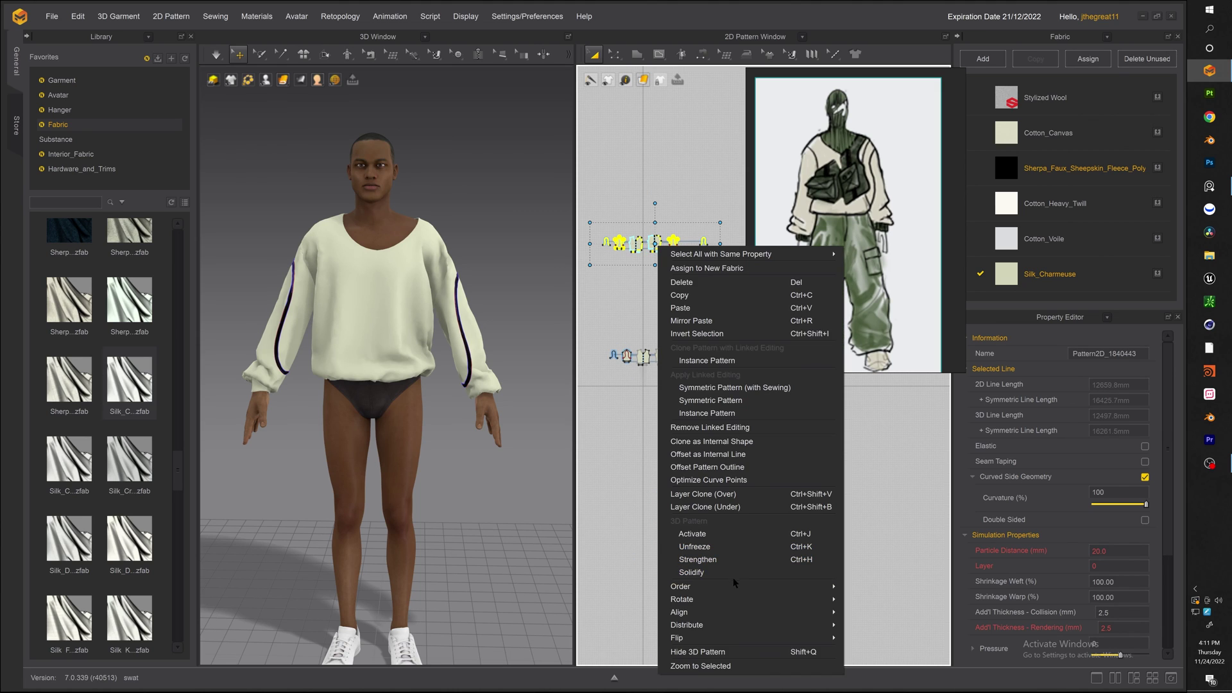